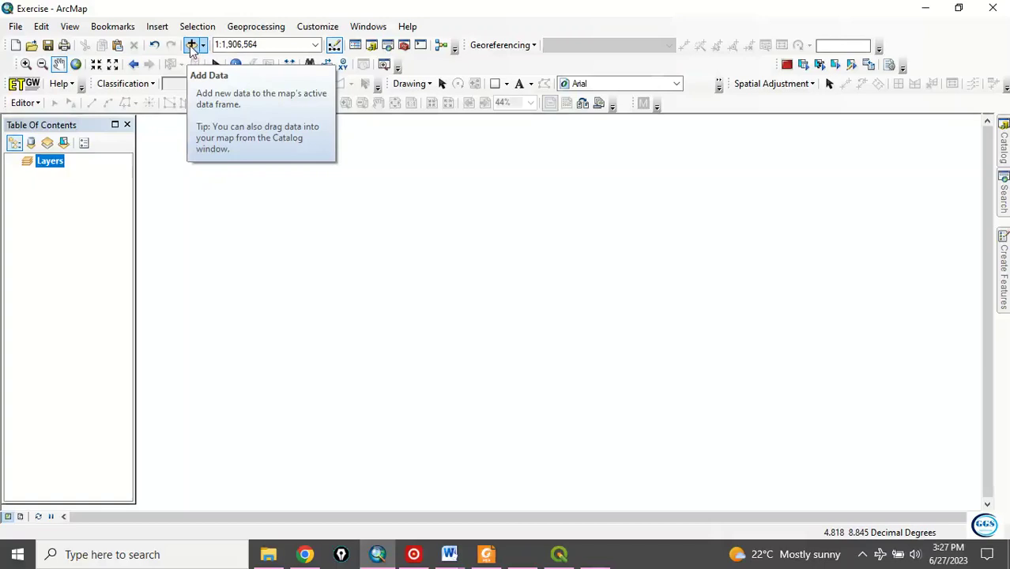
- Add the Kogi_Lakes, Kogi_LGAs, Kogi_Rivers, Kogi_Roads and Kogi_Towns shapefiles to the map, accepting their missing spatial references
{"action": "left_click", "coordinate": [192, 46]}
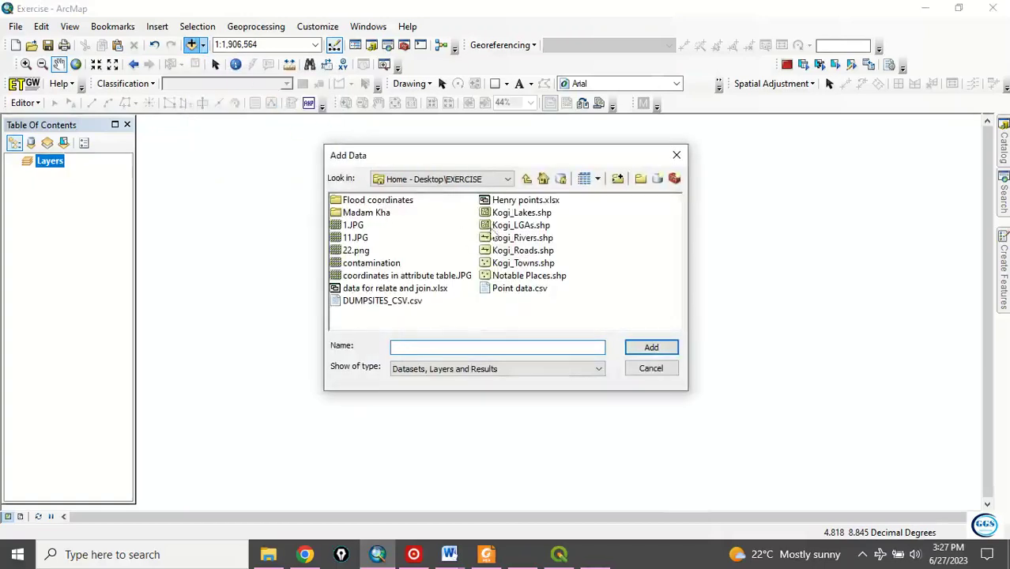
{"action": "left_click", "coordinate": [512, 215]}
{"action": "left_click", "coordinate": [514, 227], "text": "ctrl"}
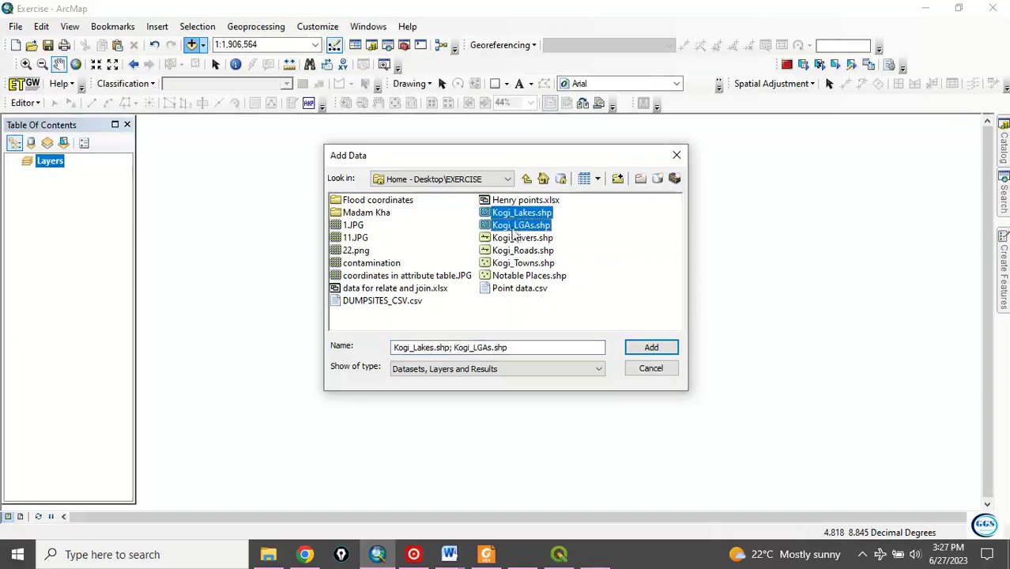
{"action": "left_click", "coordinate": [514, 239], "text": "ctrl"}
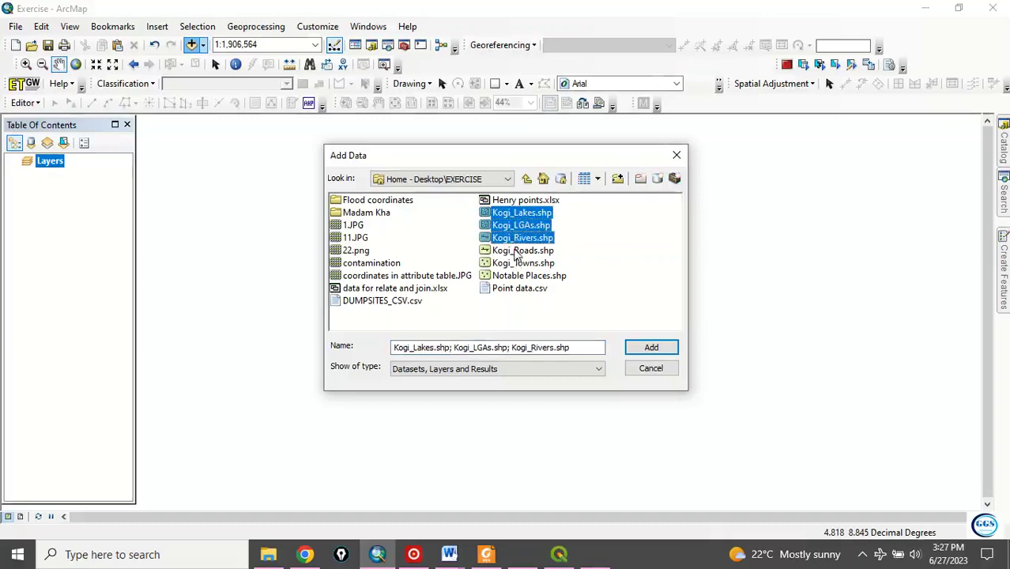
{"action": "left_click", "coordinate": [516, 251], "text": "ctrl"}
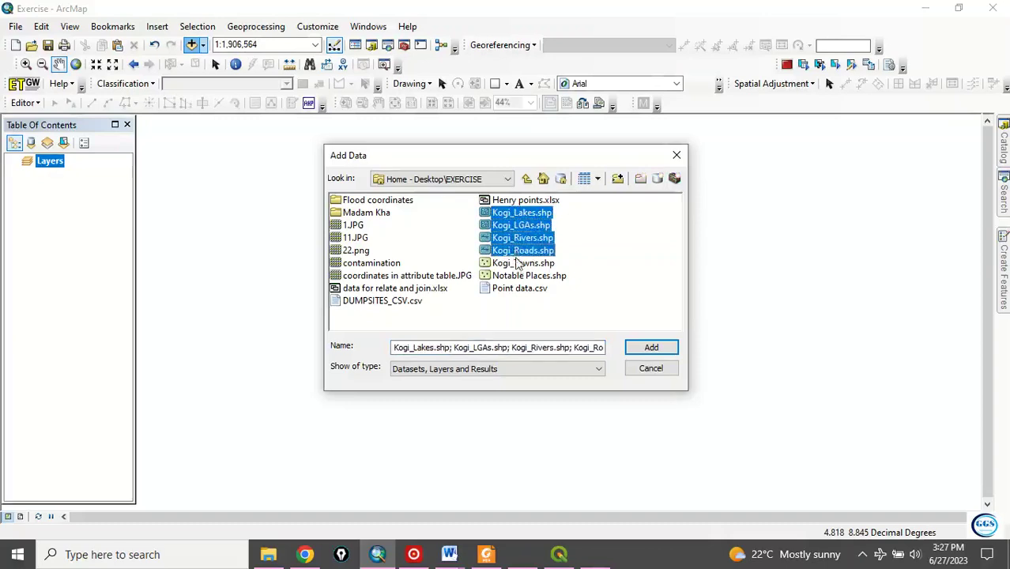
{"action": "left_click", "coordinate": [651, 348]}
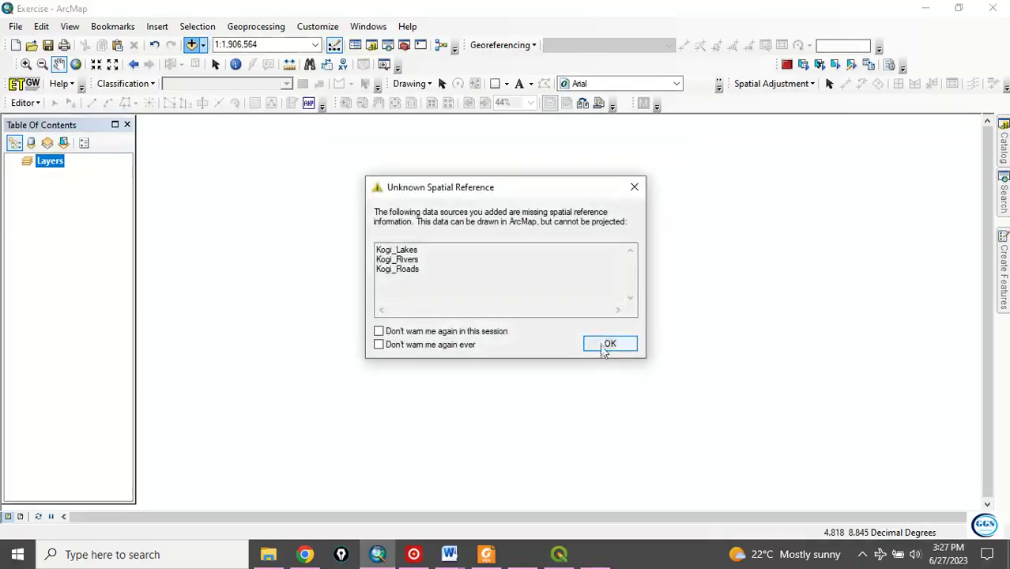
{"action": "left_click", "coordinate": [605, 344]}
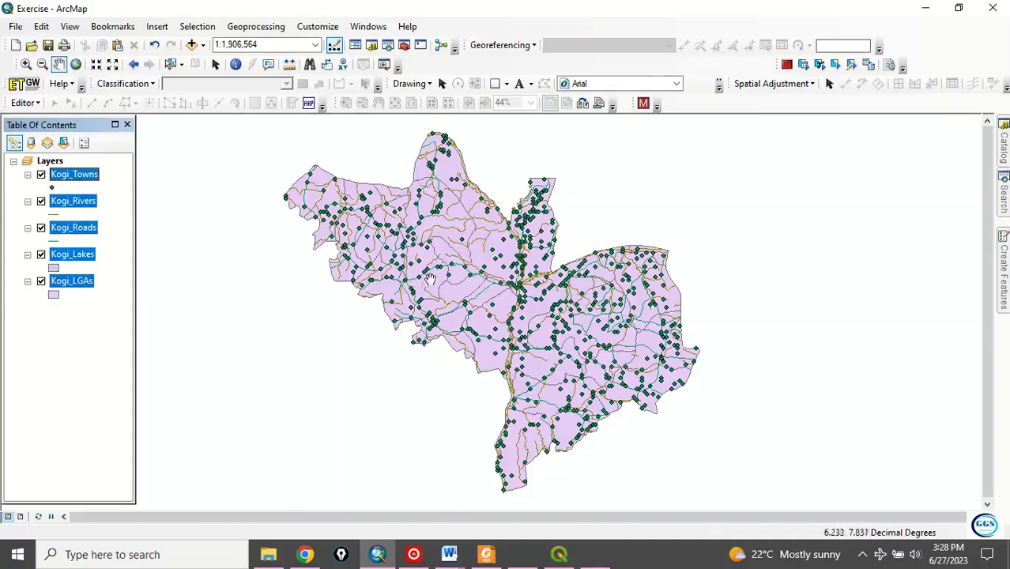
{"action": "left_click", "coordinate": [58, 324]}
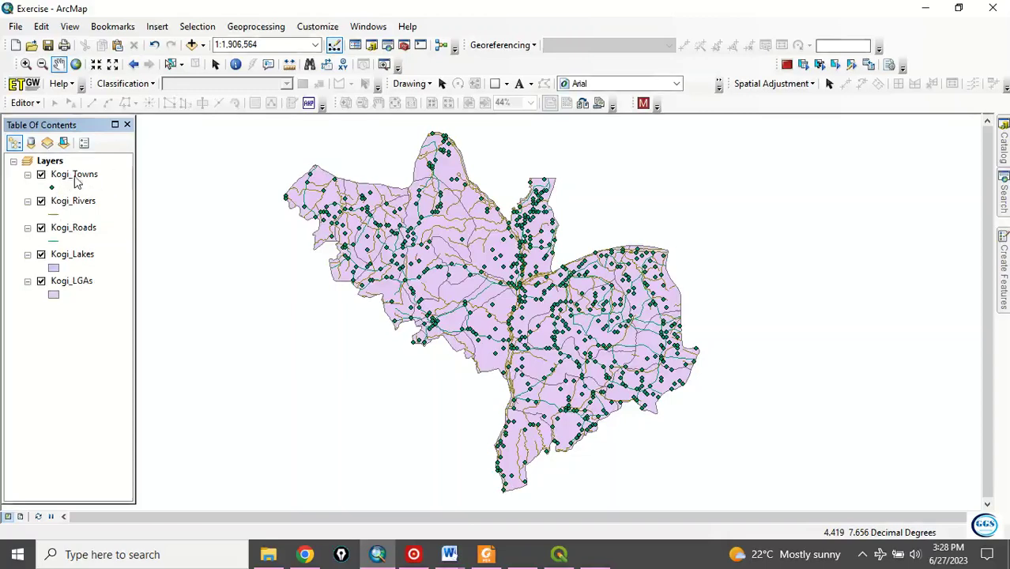
- Apply the River line symbol to the Kogi_Rivers layer
{"action": "left_click", "coordinate": [55, 217]}
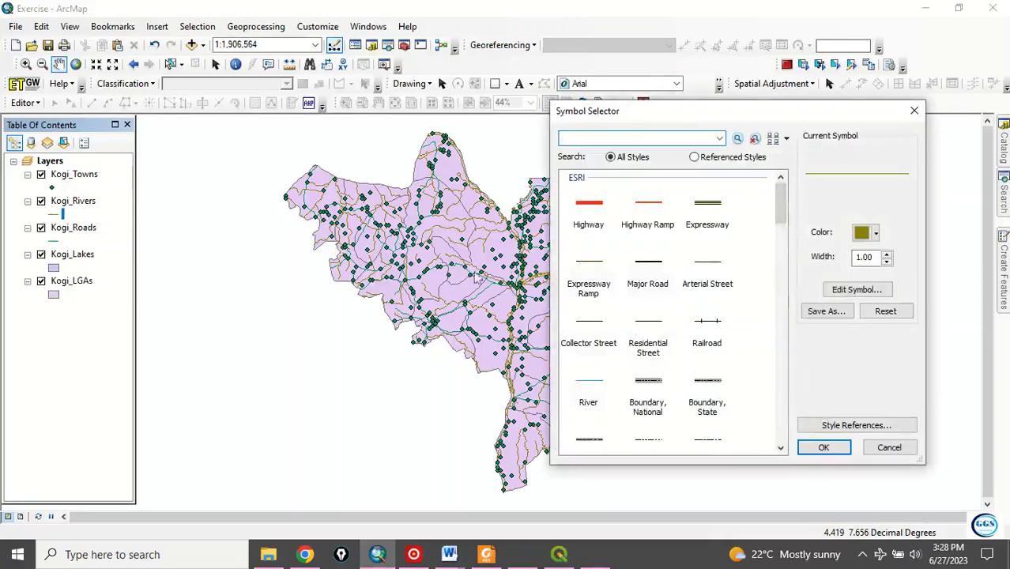
{"action": "left_click", "coordinate": [589, 387]}
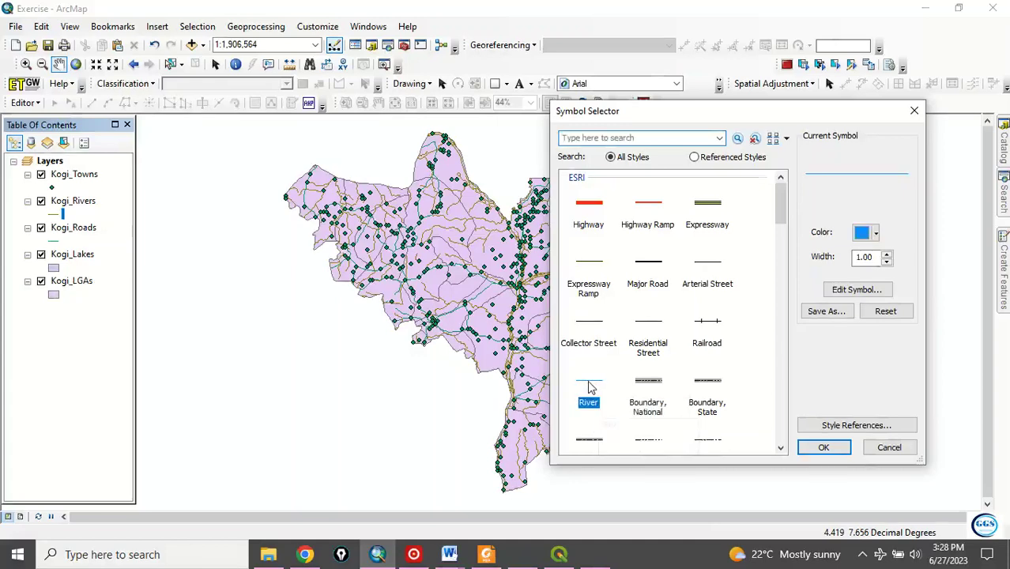
{"action": "left_click", "coordinate": [822, 448]}
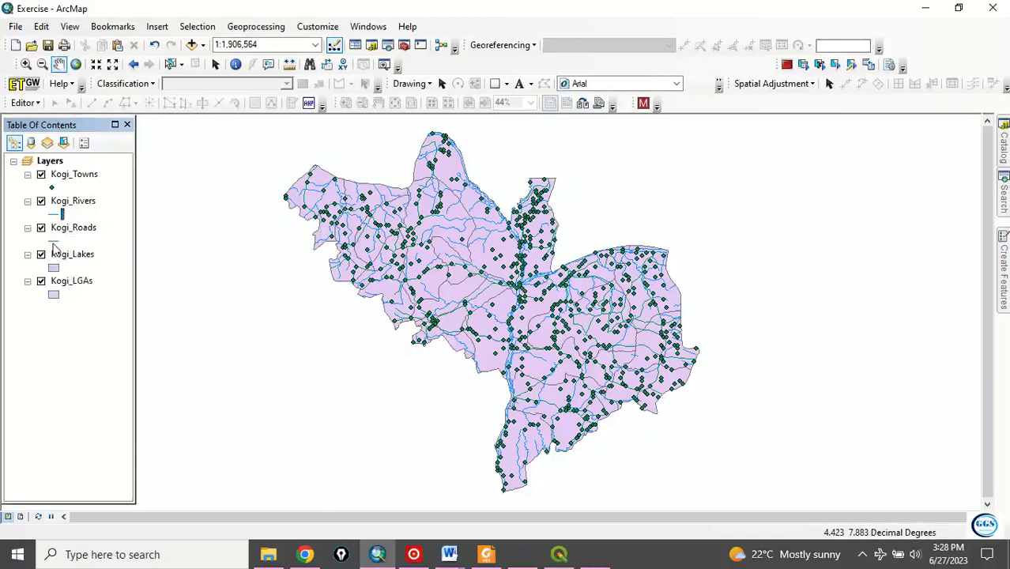
- Apply the red Highway Ramp line symbol to the Kogi_Roads layer
{"action": "left_click", "coordinate": [53, 243]}
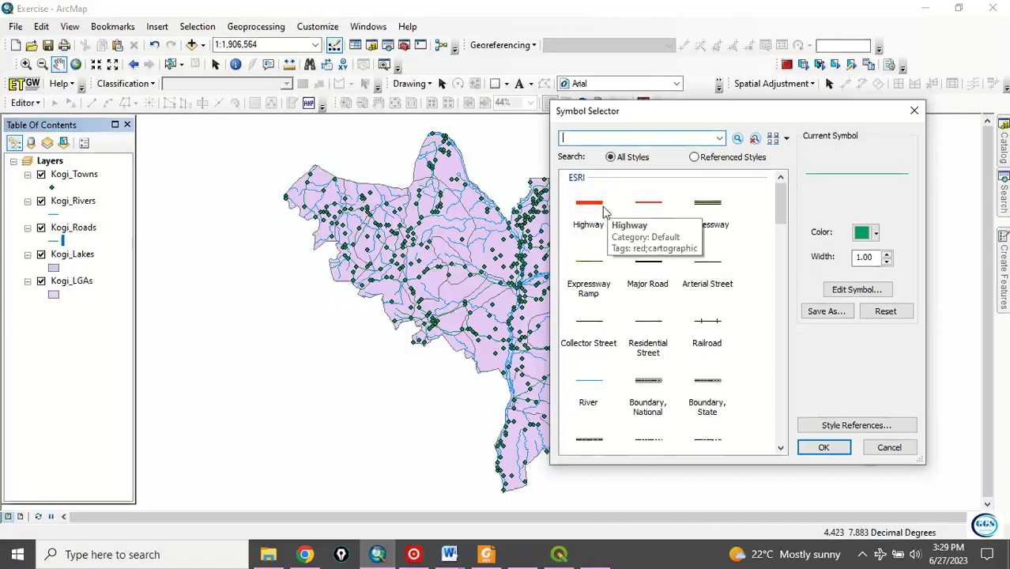
{"action": "left_click", "coordinate": [650, 206]}
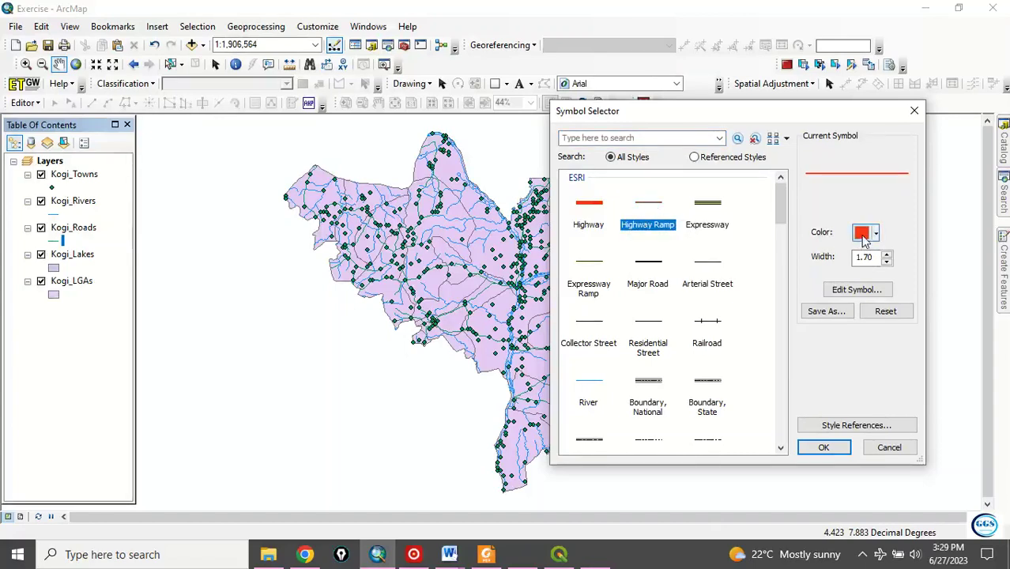
{"action": "left_click", "coordinate": [824, 447]}
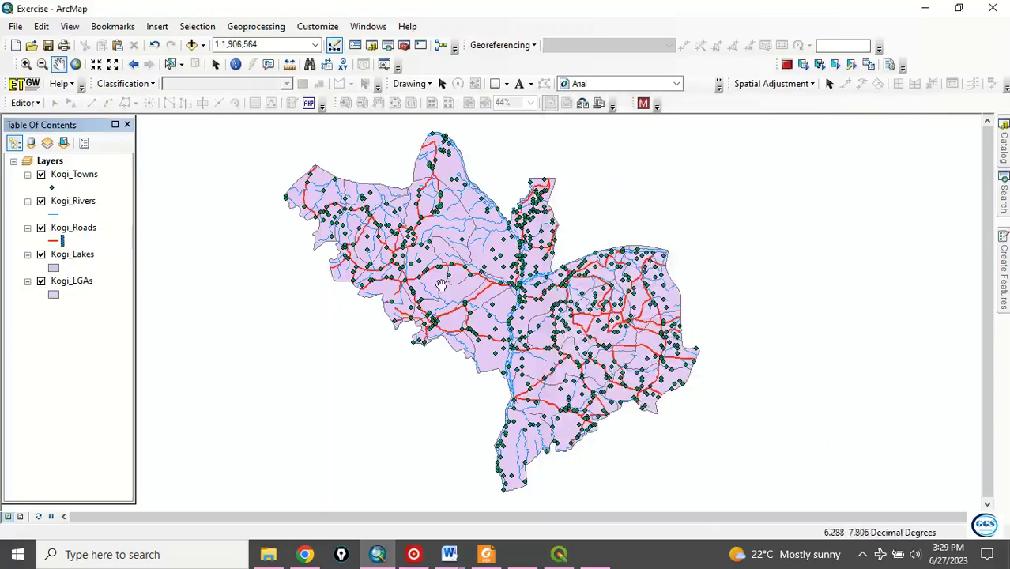
- Set the fill color of the Kogi_Lakes layer to a strong blue
{"action": "left_click", "coordinate": [53, 269]}
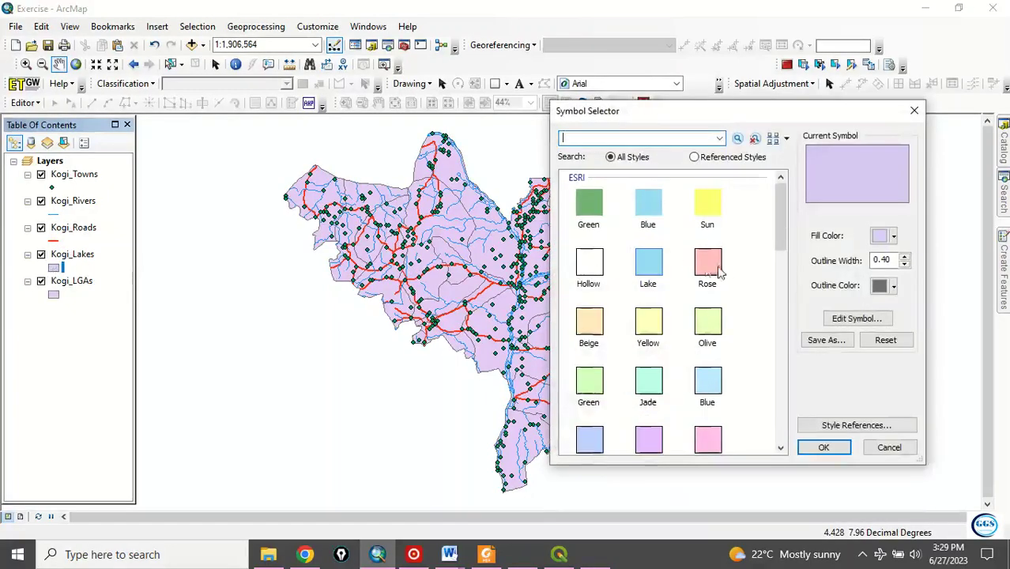
{"action": "left_click", "coordinate": [894, 237]}
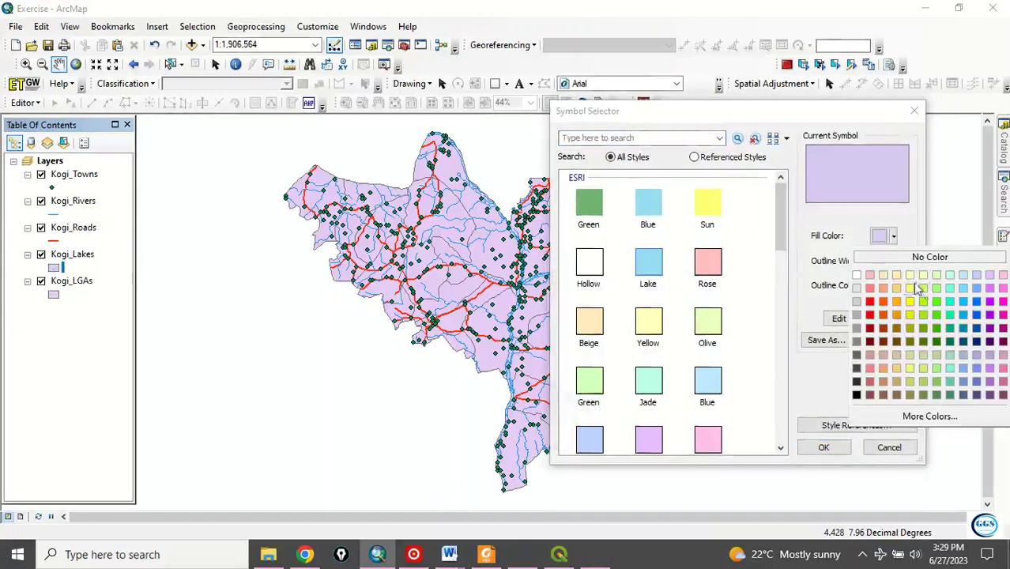
{"action": "left_click", "coordinate": [977, 318]}
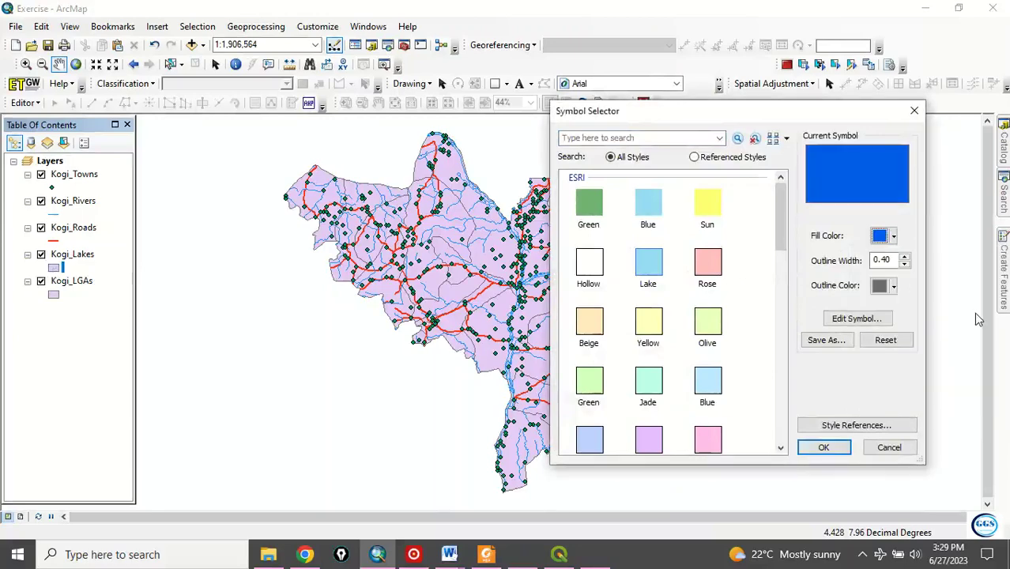
{"action": "left_click", "coordinate": [823, 448]}
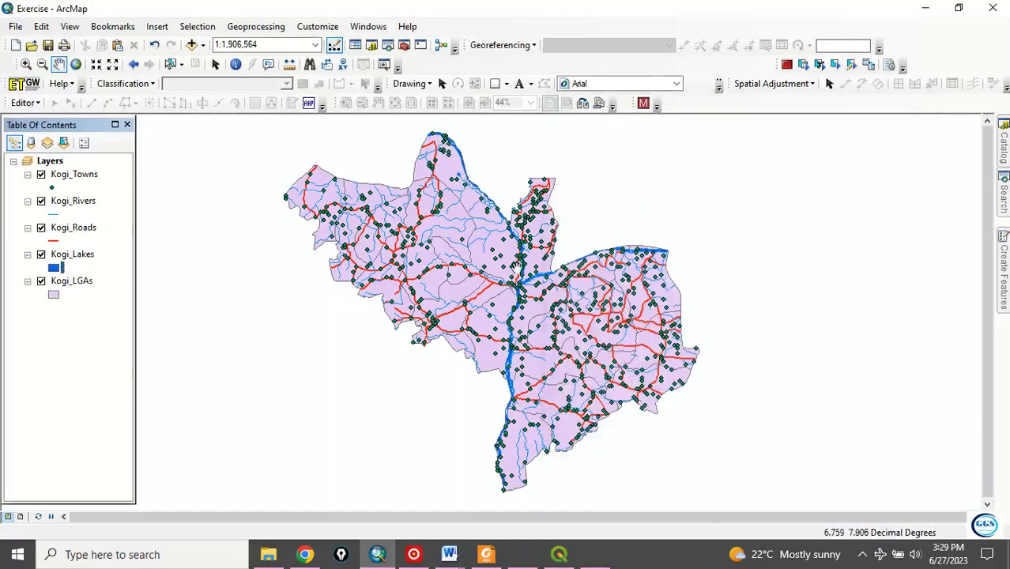
- Apply the Olive fill symbol with an outline width of 1 to the Kogi_LGAs layer
{"action": "left_click", "coordinate": [55, 297]}
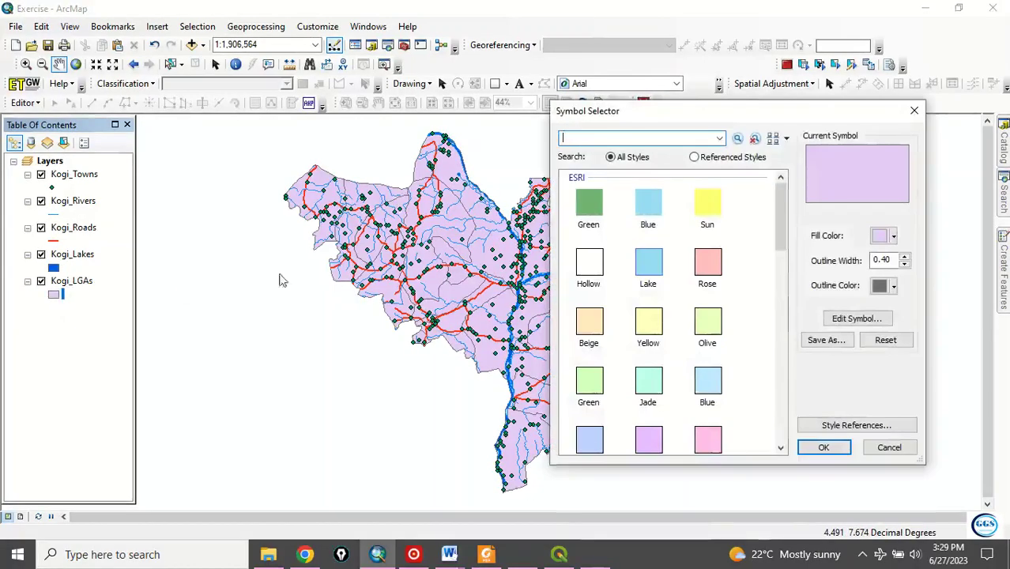
{"action": "left_click", "coordinate": [709, 324]}
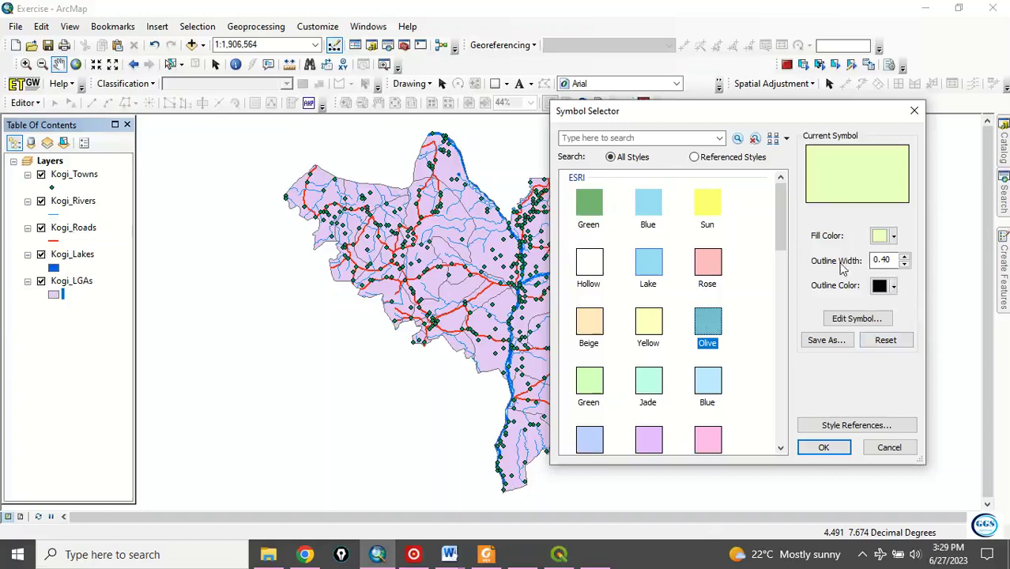
{"action": "left_click", "coordinate": [906, 258]}
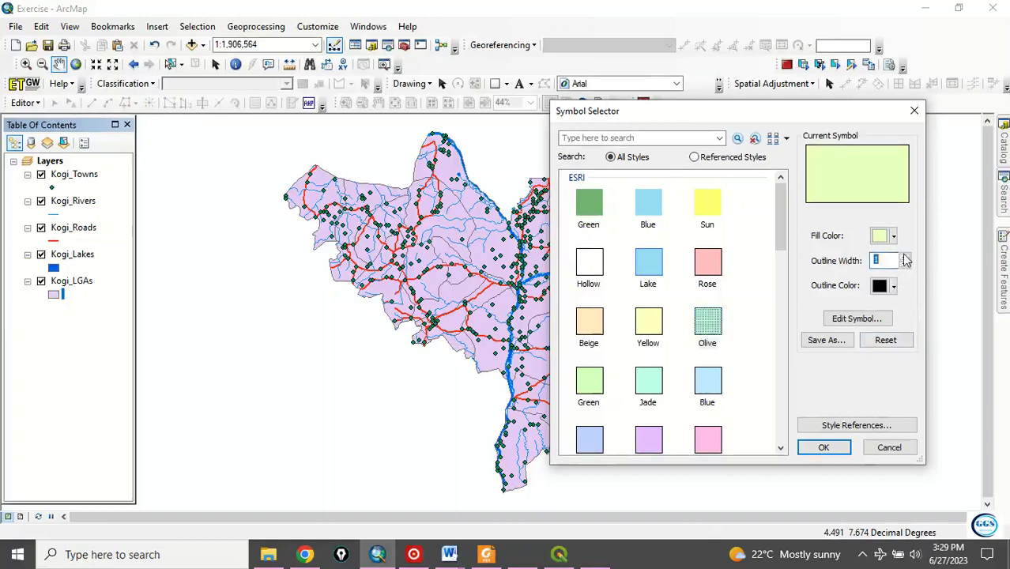
{"action": "left_click", "coordinate": [823, 448]}
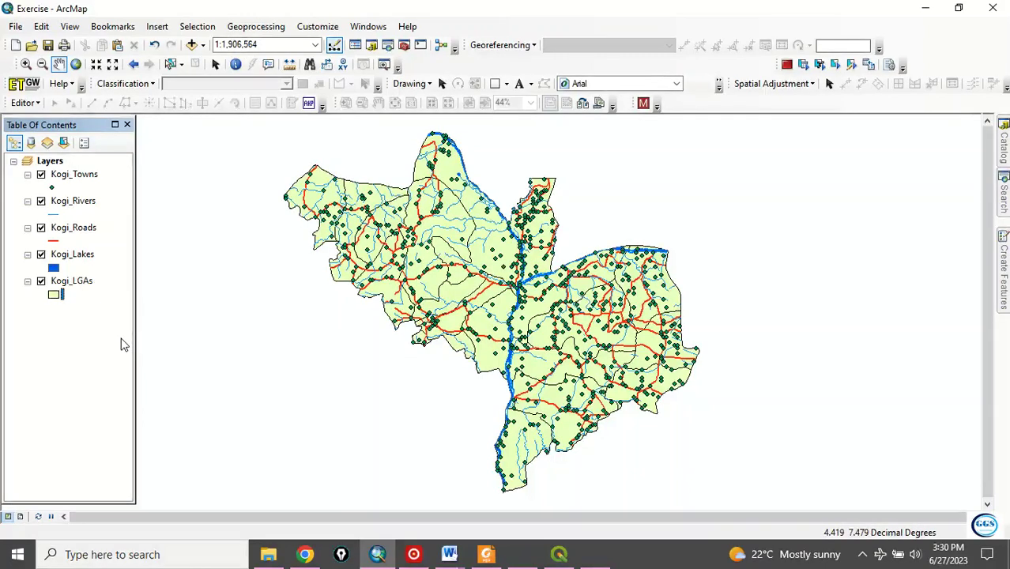
- Switch to the page layout and set the paper orientation to Landscape
{"action": "left_click", "coordinate": [21, 517]}
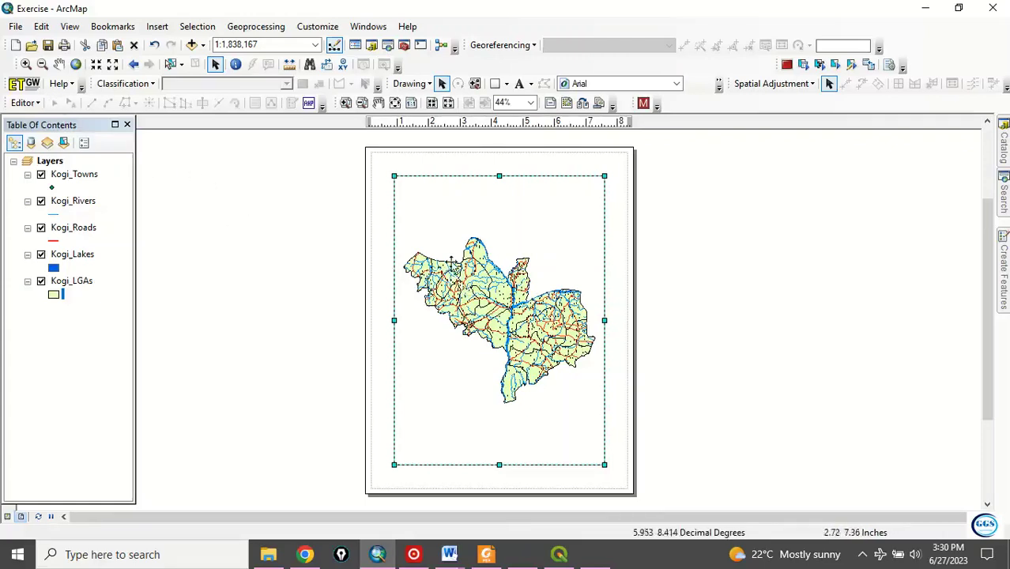
{"action": "left_click", "coordinate": [15, 27]}
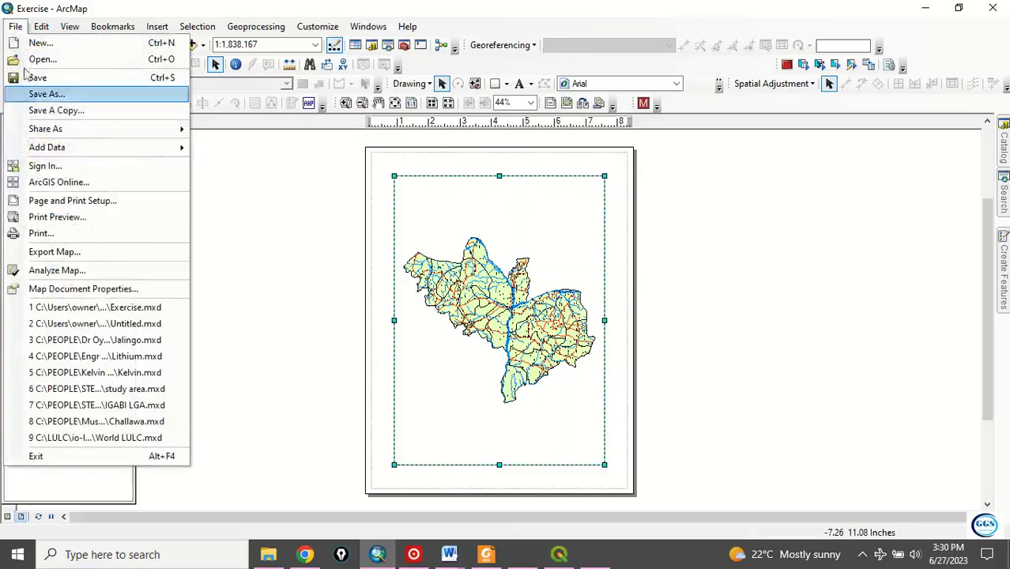
{"action": "left_click", "coordinate": [63, 203]}
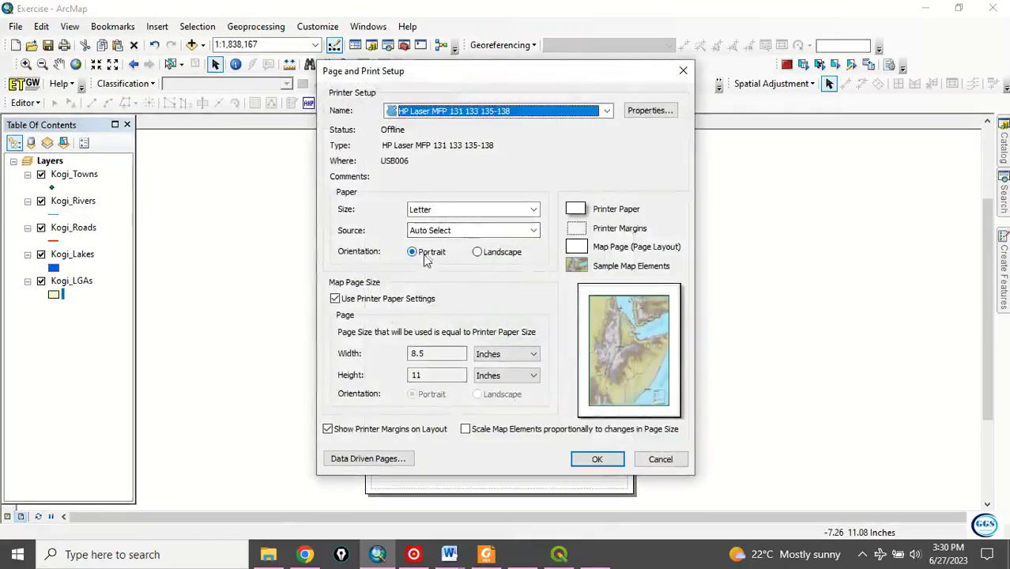
{"action": "left_click", "coordinate": [478, 253]}
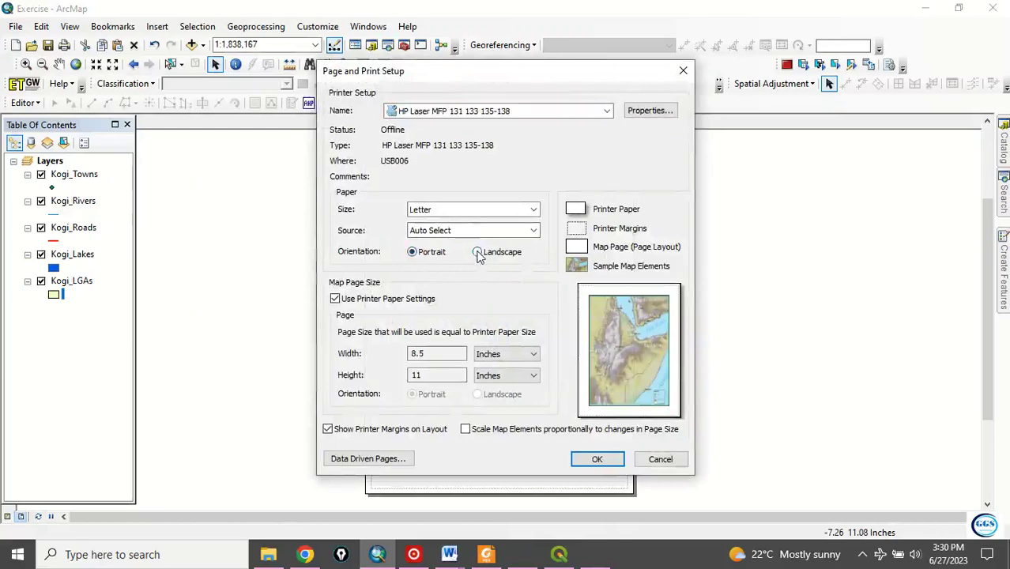
{"action": "left_click", "coordinate": [600, 461]}
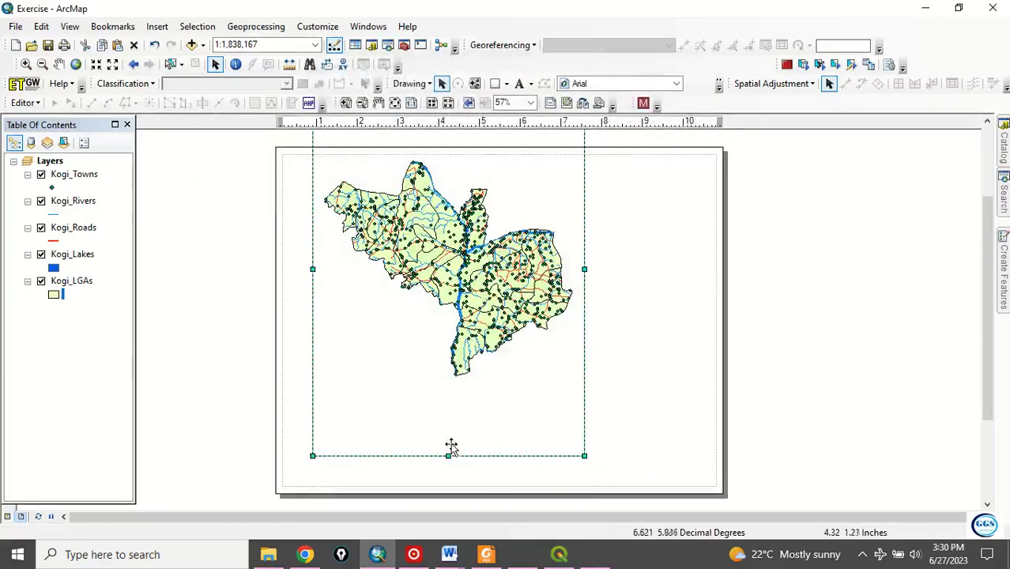
- Shorten the data frame from its lower edge and move it fully inside the landscape page
{"action": "left_click_drag", "start_coordinate": [449, 454], "coordinate": [448, 336]}
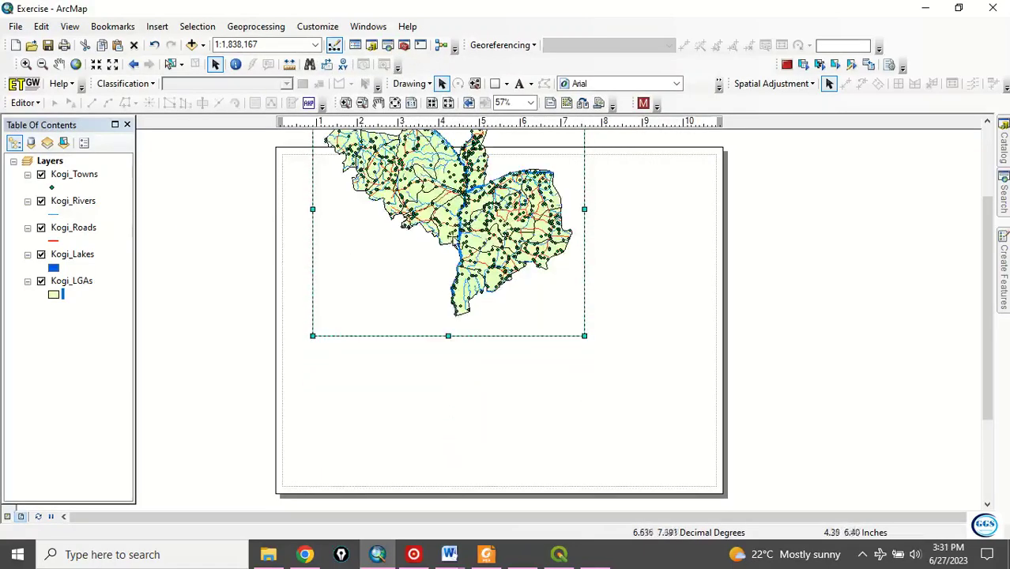
{"action": "left_click_drag", "start_coordinate": [459, 198], "coordinate": [476, 320]}
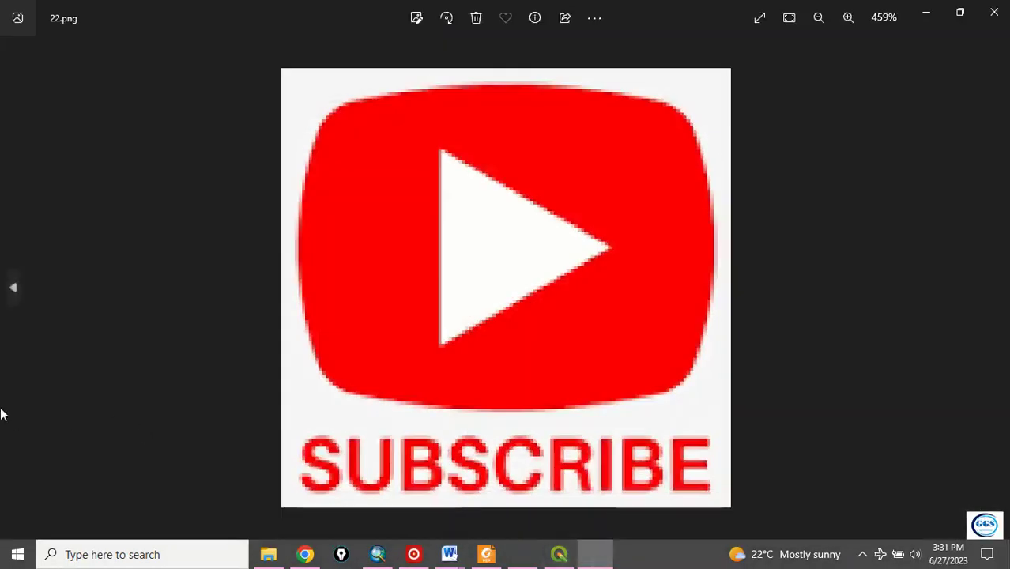
- Review the map elements listed in the image 11.JPG and the elements that can be inserted into the layout
{"action": "left_click", "coordinate": [12, 288]}
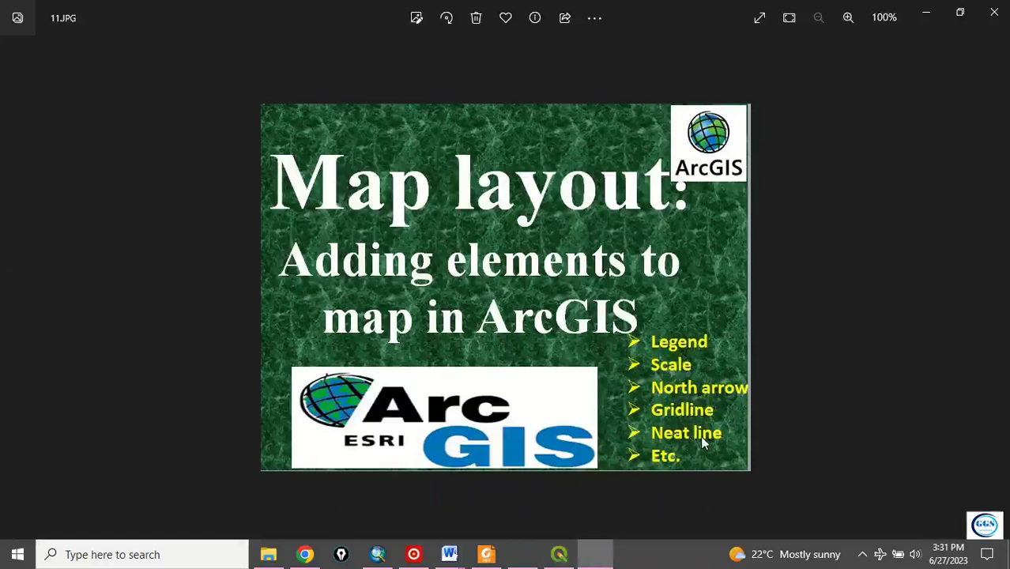
{"action": "left_click", "coordinate": [928, 16]}
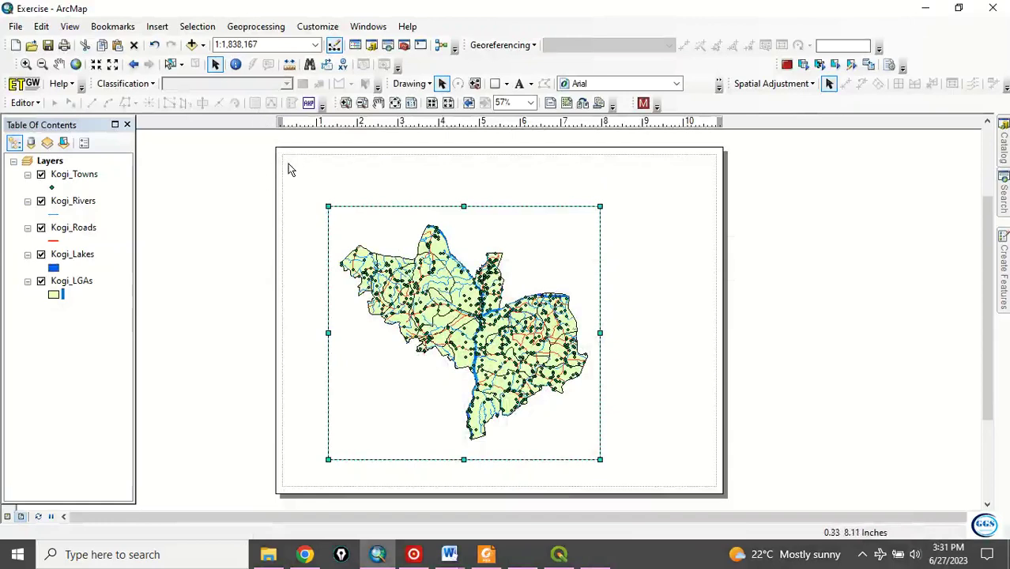
{"action": "left_click", "coordinate": [161, 28]}
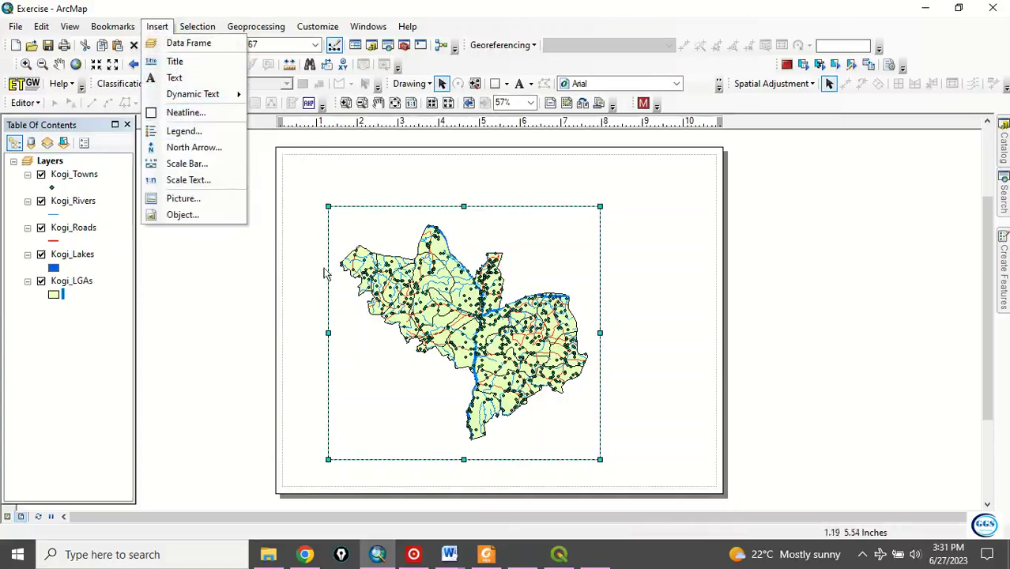
{"action": "left_click", "coordinate": [244, 316]}
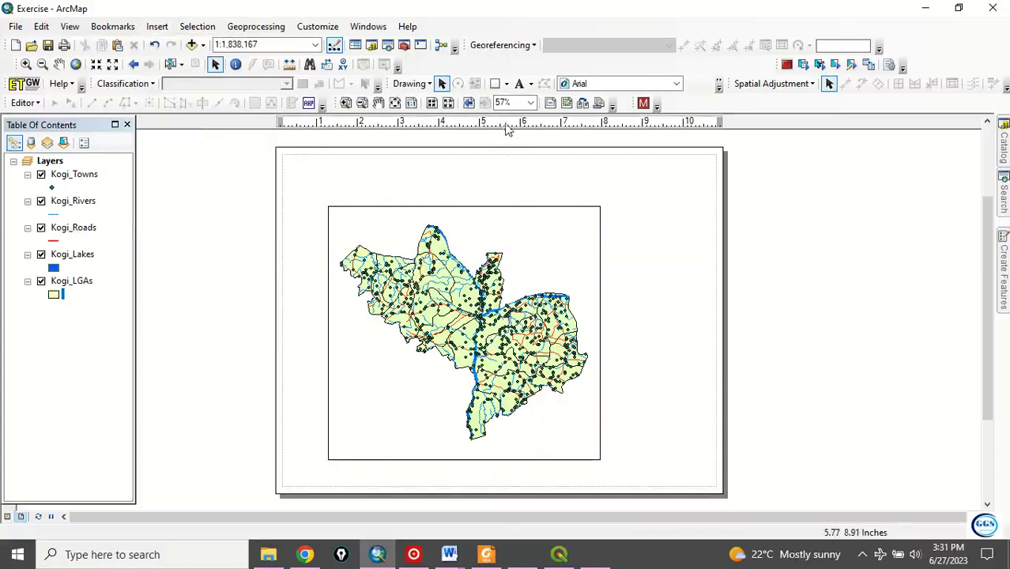
- Draw a rectangle along the page's inner margin guide around the data frame, and set its fill to No Color
{"action": "left_click", "coordinate": [495, 84]}
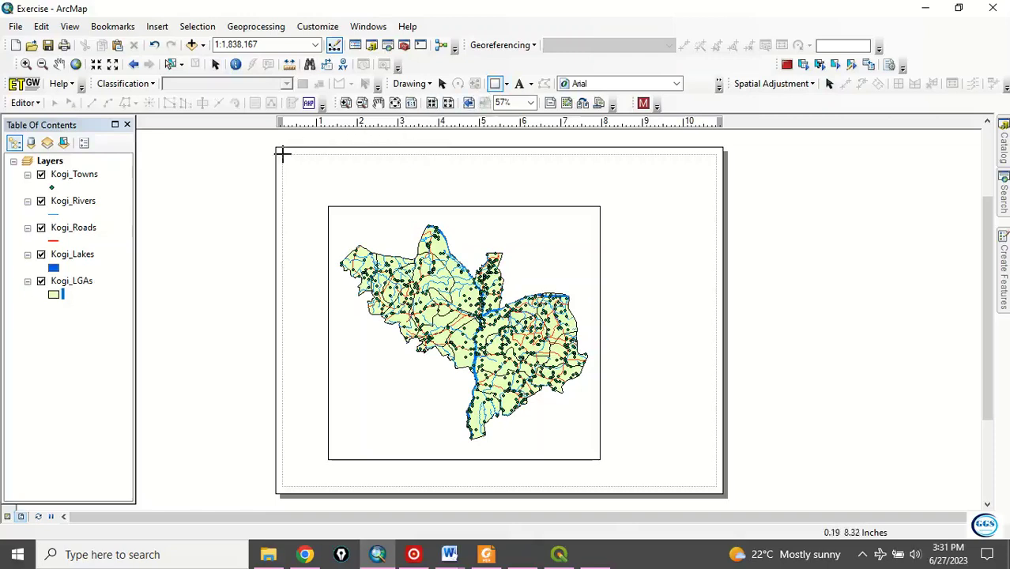
{"action": "left_click_drag", "start_coordinate": [282, 154], "coordinate": [715, 486]}
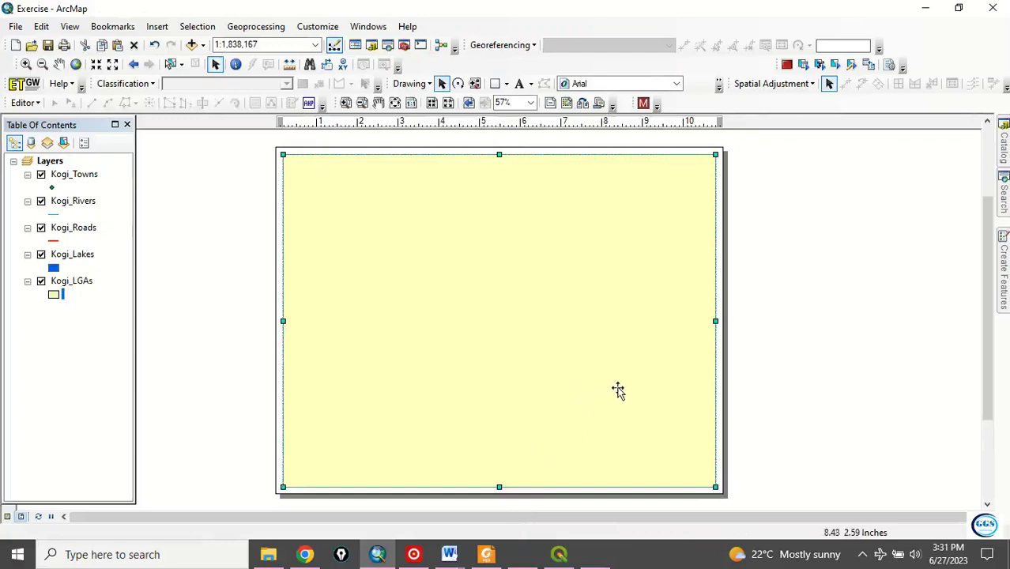
{"action": "right_click", "coordinate": [630, 398]}
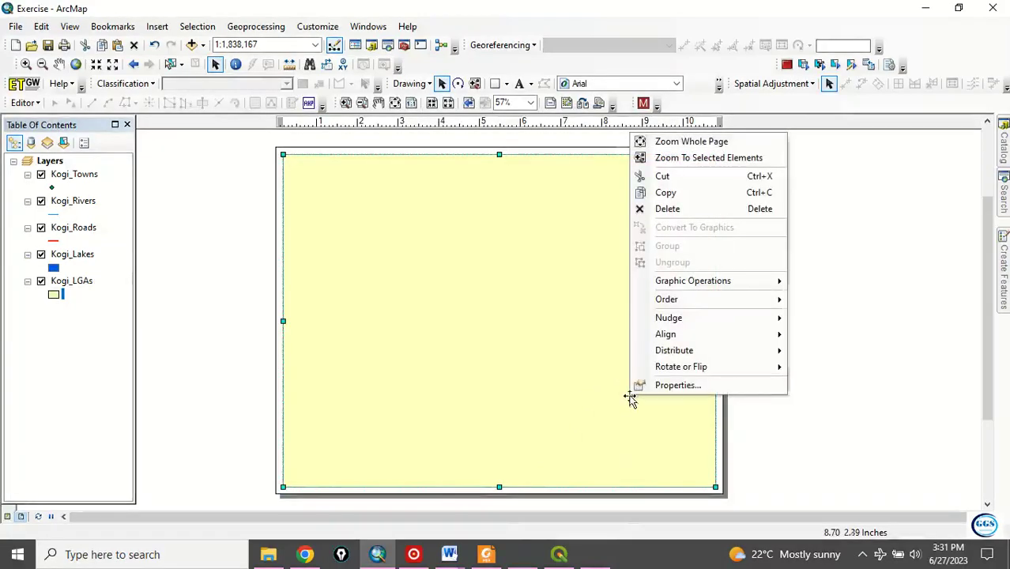
{"action": "left_click", "coordinate": [671, 385]}
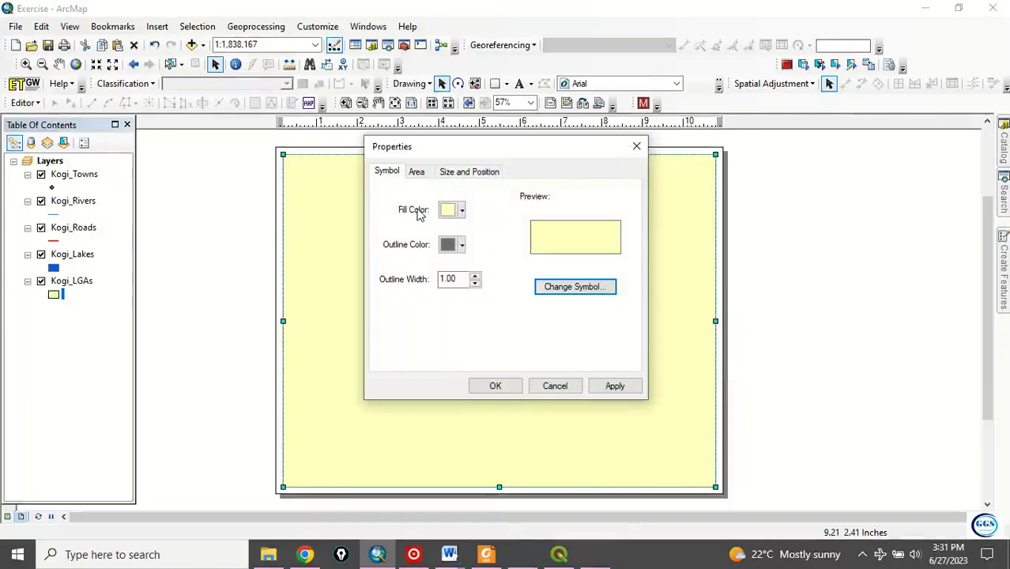
{"action": "left_click", "coordinate": [463, 212]}
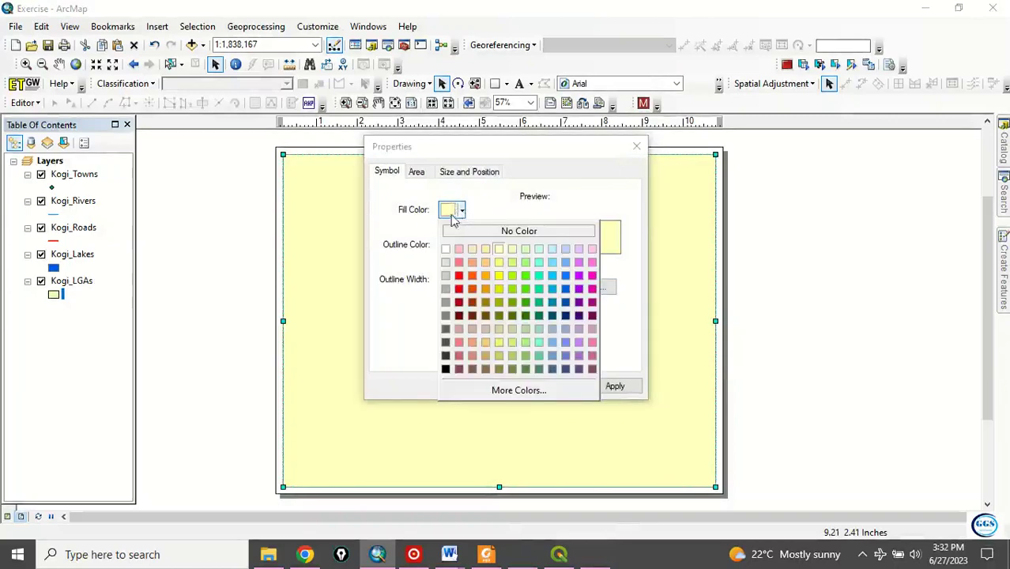
{"action": "left_click", "coordinate": [458, 231]}
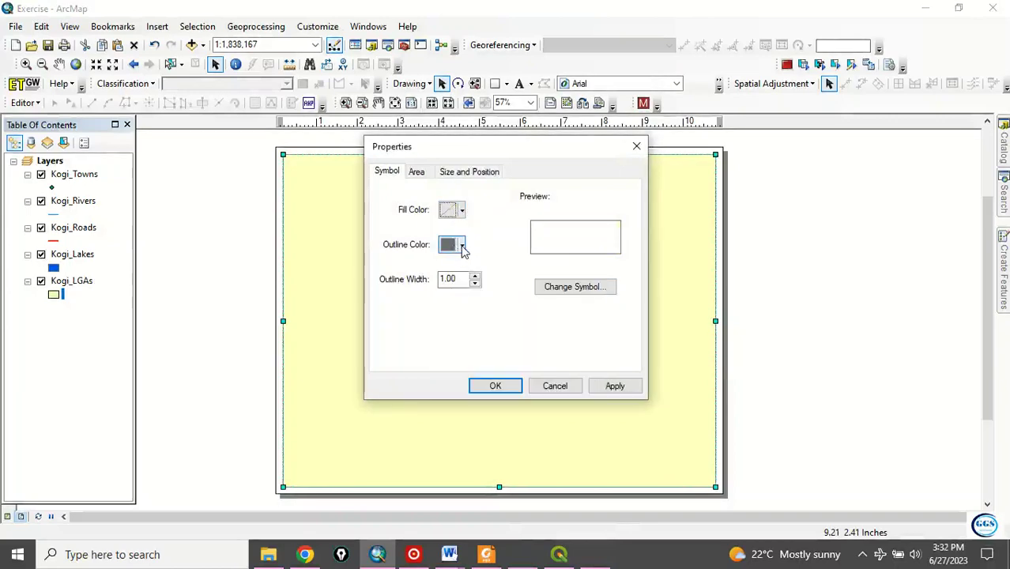
- Give the page border rectangle a black outline and increase its outline width to make a thick border
{"action": "left_click", "coordinate": [462, 246]}
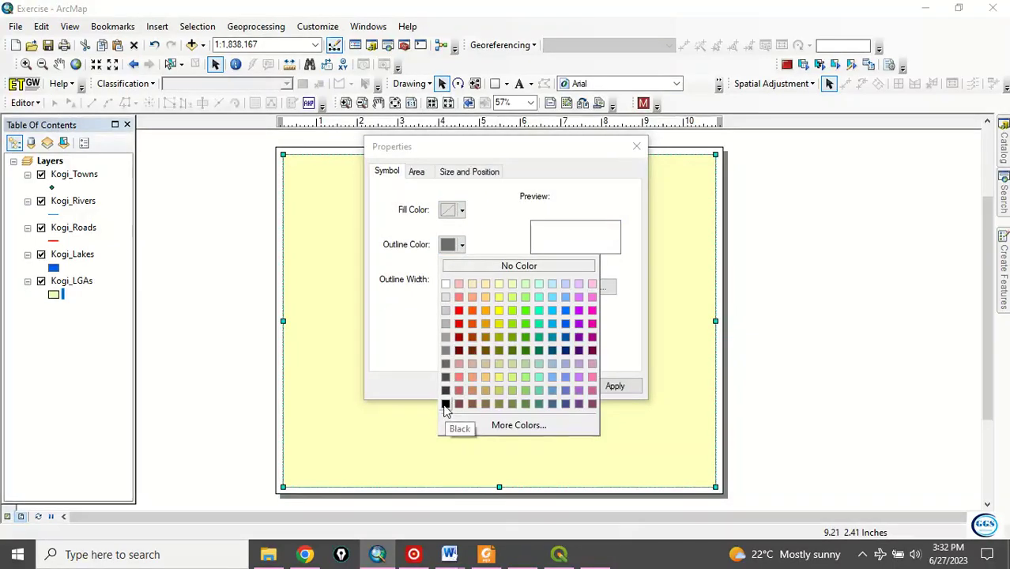
{"action": "left_click", "coordinate": [445, 404]}
{"action": "left_click", "coordinate": [474, 276]}
{"action": "left_click", "coordinate": [474, 276]}
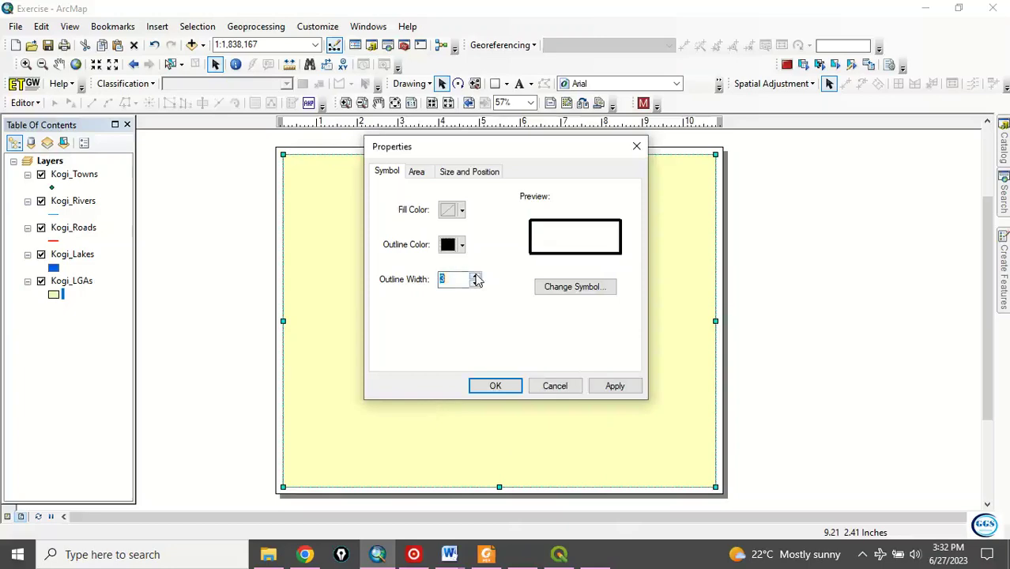
{"action": "left_click", "coordinate": [474, 276]}
{"action": "left_click", "coordinate": [475, 276]}
{"action": "left_click", "coordinate": [492, 385]}
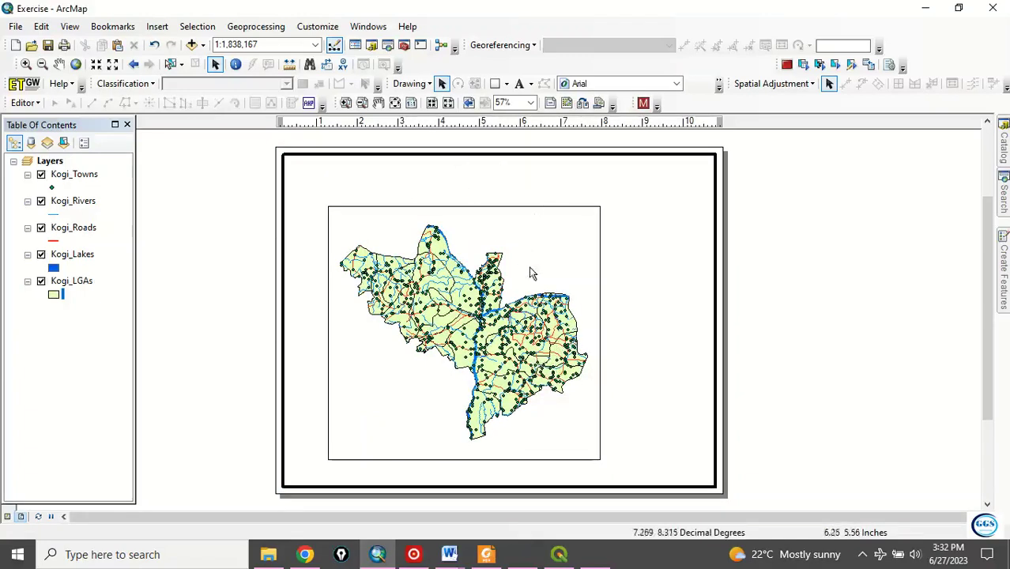
- Enlarge the data frame on all four sides so it nearly fills the page border, leaving a narrow margin for coordinate labels
{"action": "left_click", "coordinate": [581, 286]}
{"action": "left_click", "coordinate": [573, 277]}
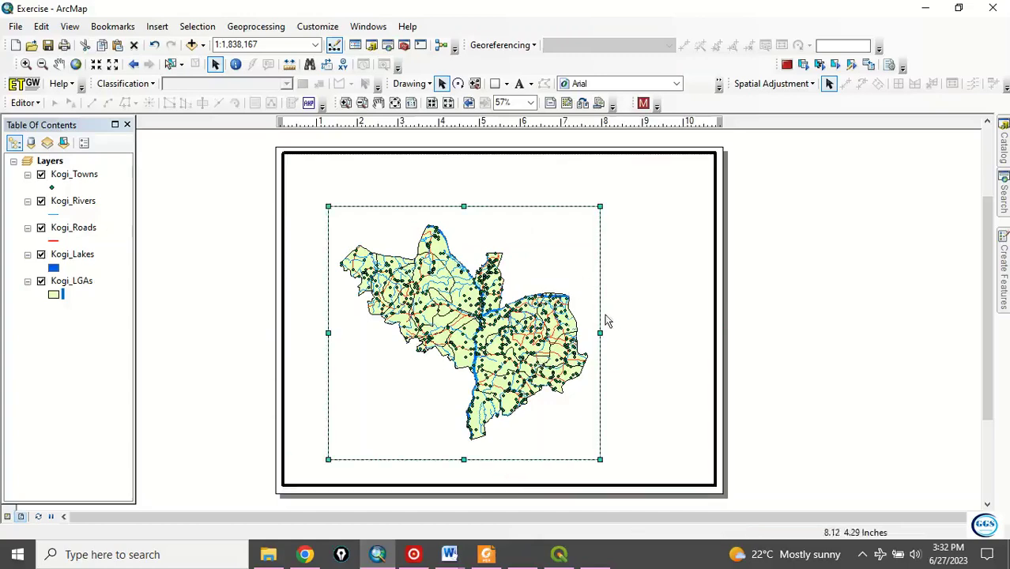
{"action": "left_click_drag", "start_coordinate": [598, 333], "coordinate": [689, 311]}
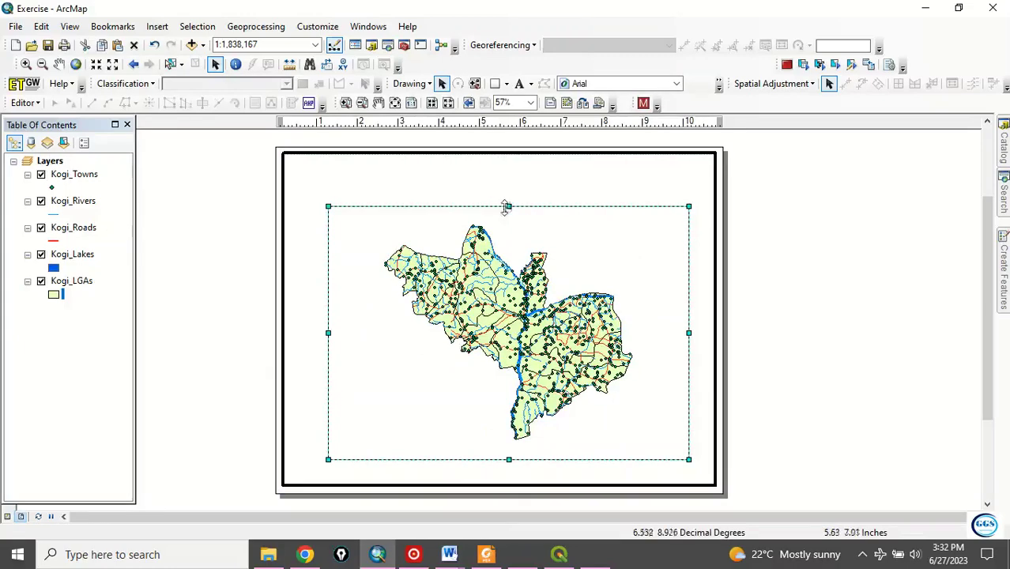
{"action": "left_click_drag", "start_coordinate": [510, 207], "coordinate": [491, 171]}
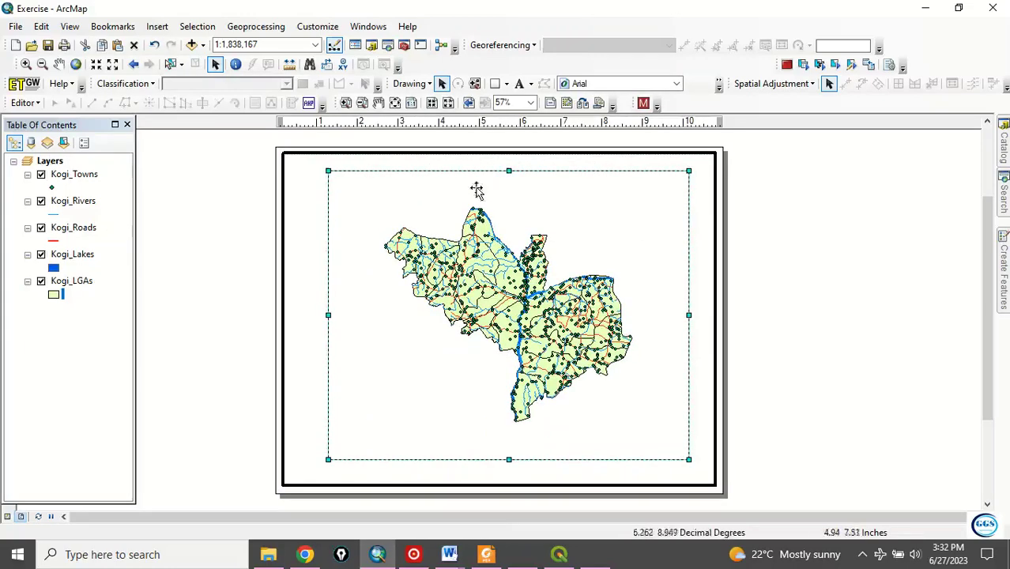
{"action": "left_click_drag", "start_coordinate": [330, 315], "coordinate": [303, 323]}
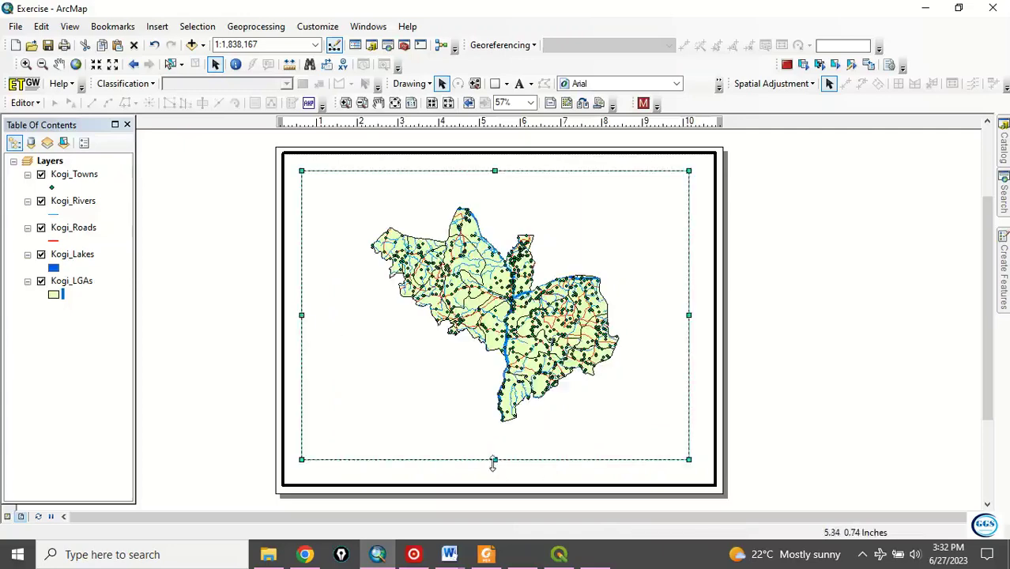
{"action": "left_click_drag", "start_coordinate": [493, 464], "coordinate": [494, 466]}
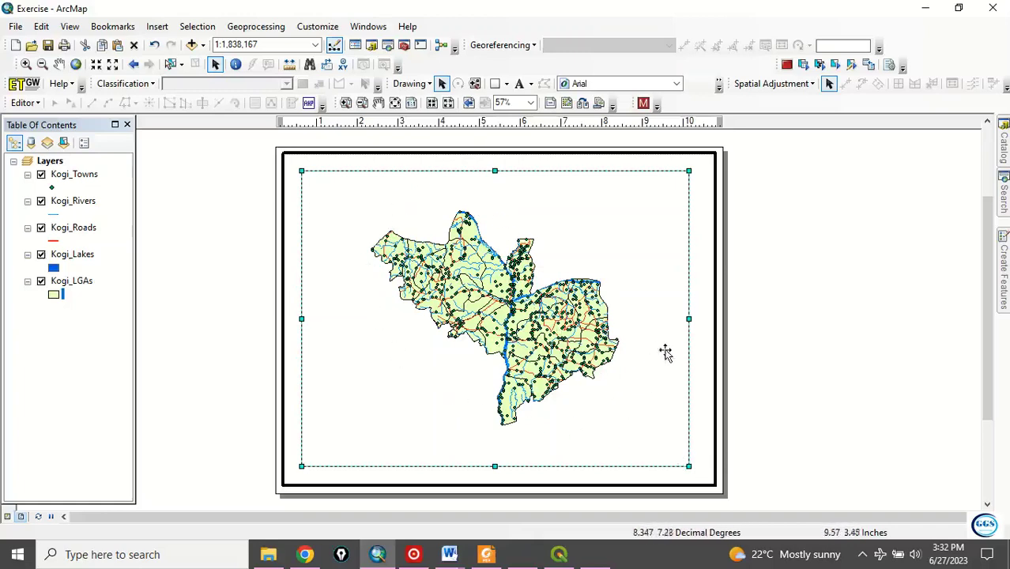
- Start a new graticule grid for the data frame with the Labels only appearance
{"action": "right_click", "coordinate": [670, 464]}
{"action": "left_click", "coordinate": [704, 452]}
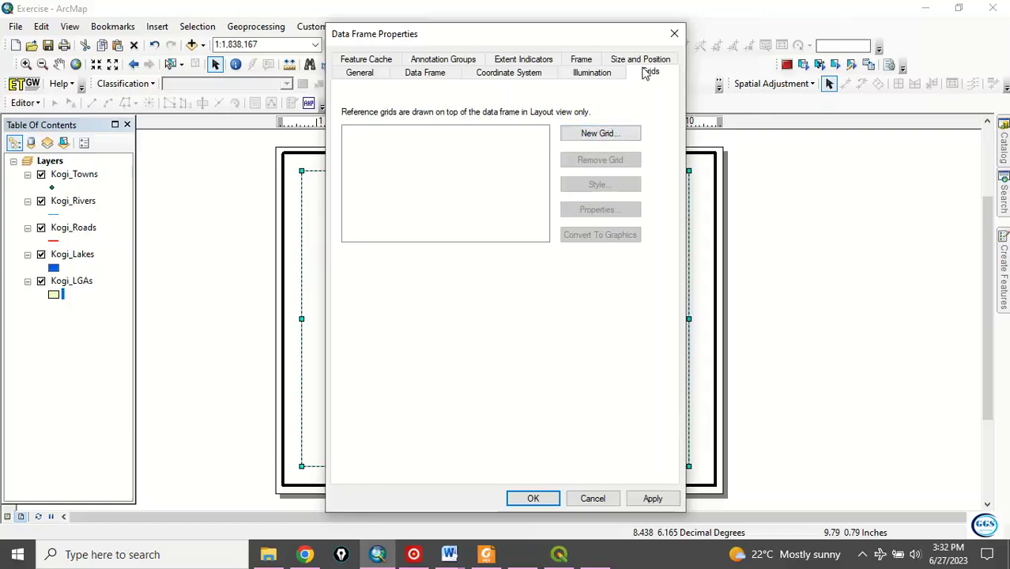
{"action": "left_click", "coordinate": [589, 134]}
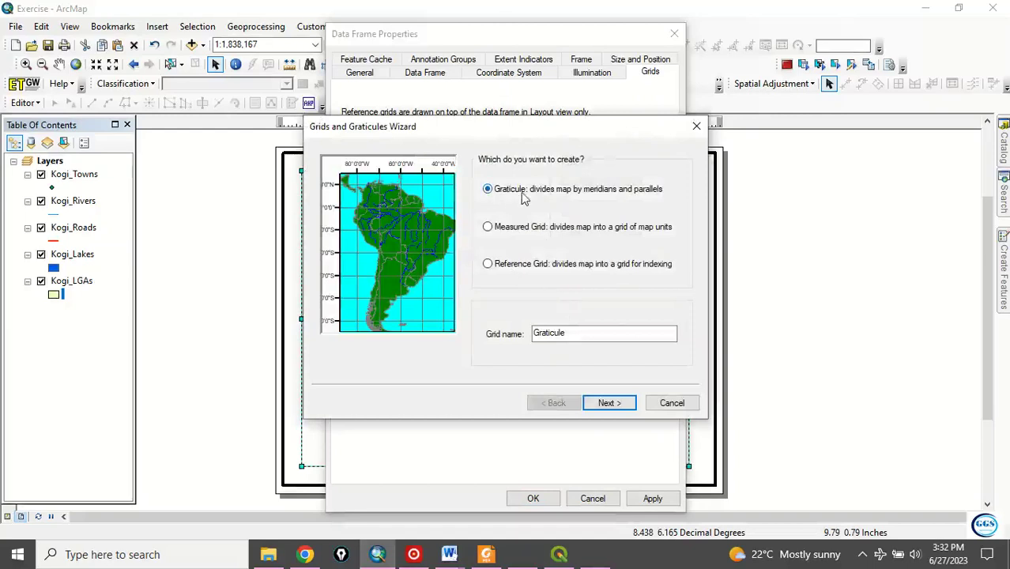
{"action": "left_click", "coordinate": [607, 406]}
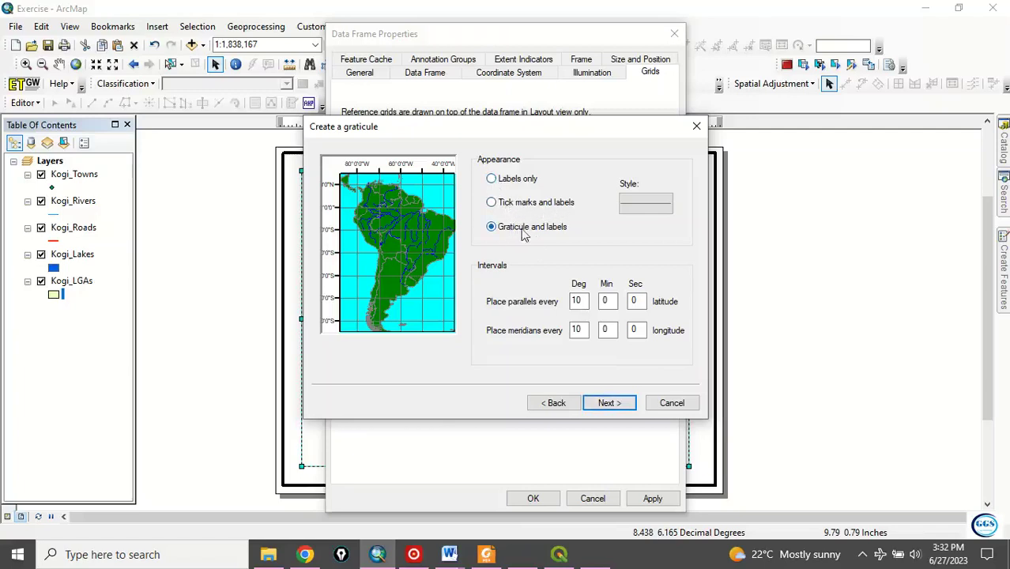
{"action": "left_click", "coordinate": [492, 180]}
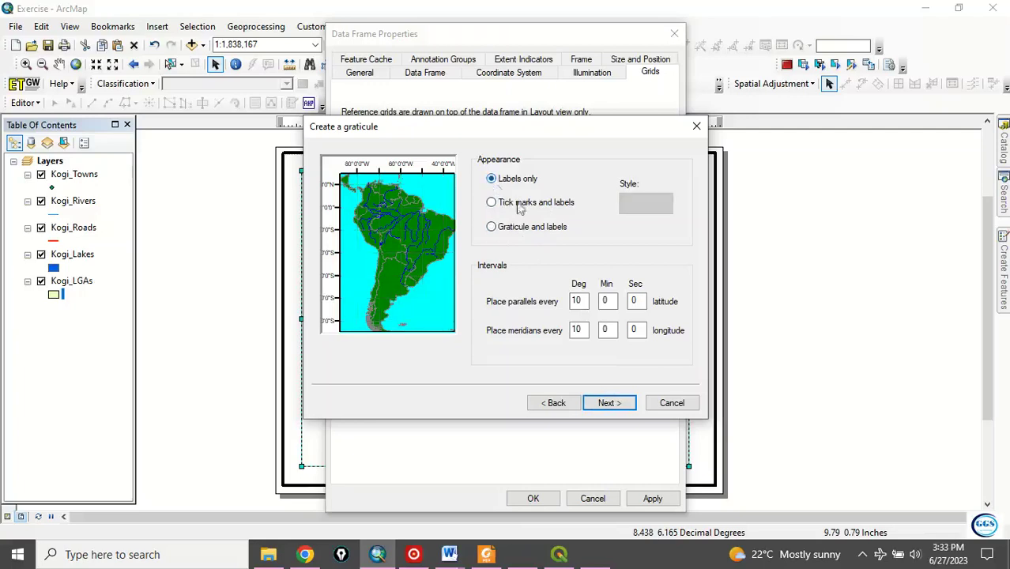
- Set the graticule's parallels and meridians to every 1 degree, keep the default axes and simple border, and apply it to the data frame
{"action": "left_click", "coordinate": [601, 307]}
{"action": "left_click", "coordinate": [579, 299]}
{"action": "double_click", "coordinate": [574, 330]}
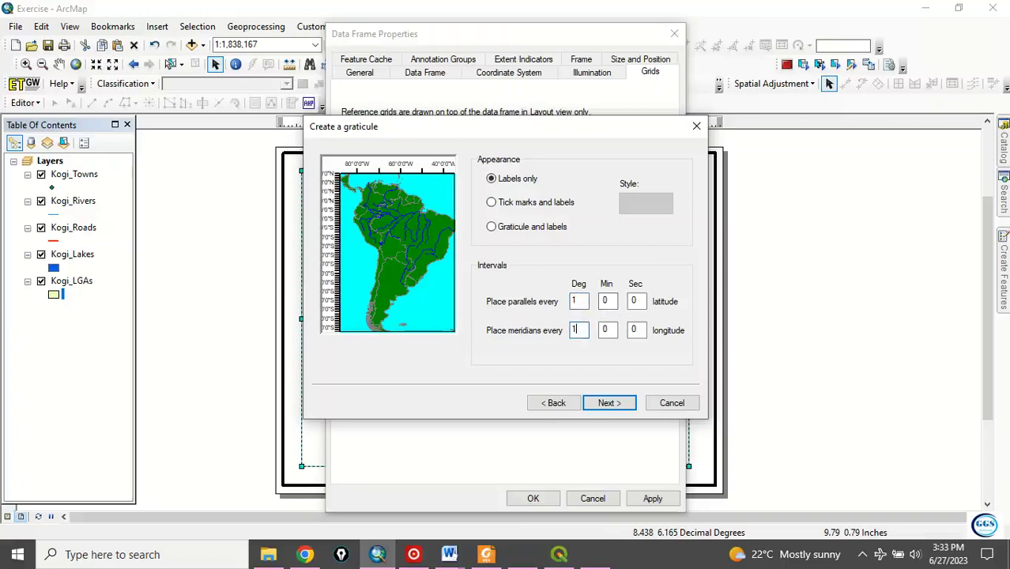
{"action": "left_click", "coordinate": [609, 404]}
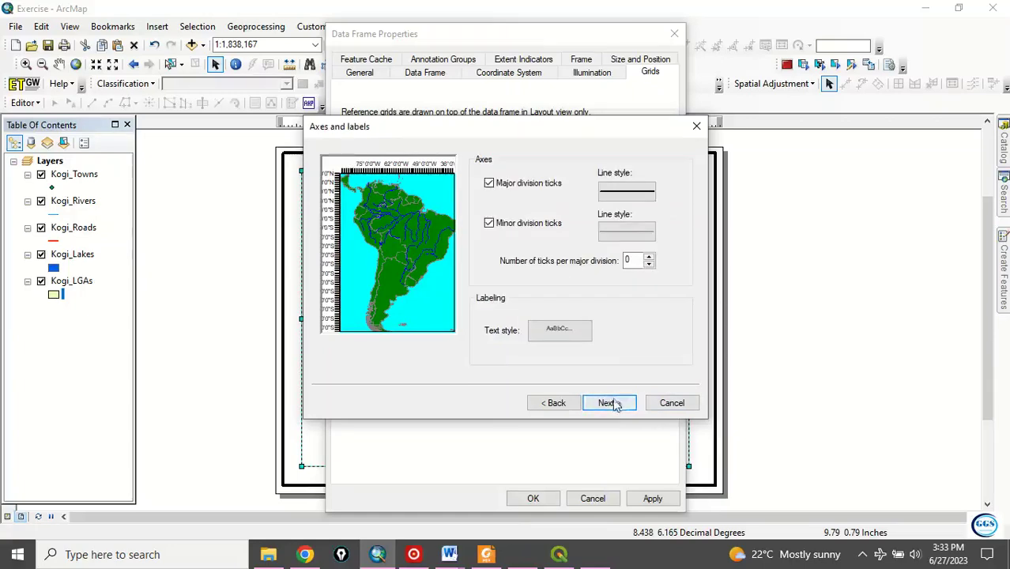
{"action": "left_click", "coordinate": [612, 406]}
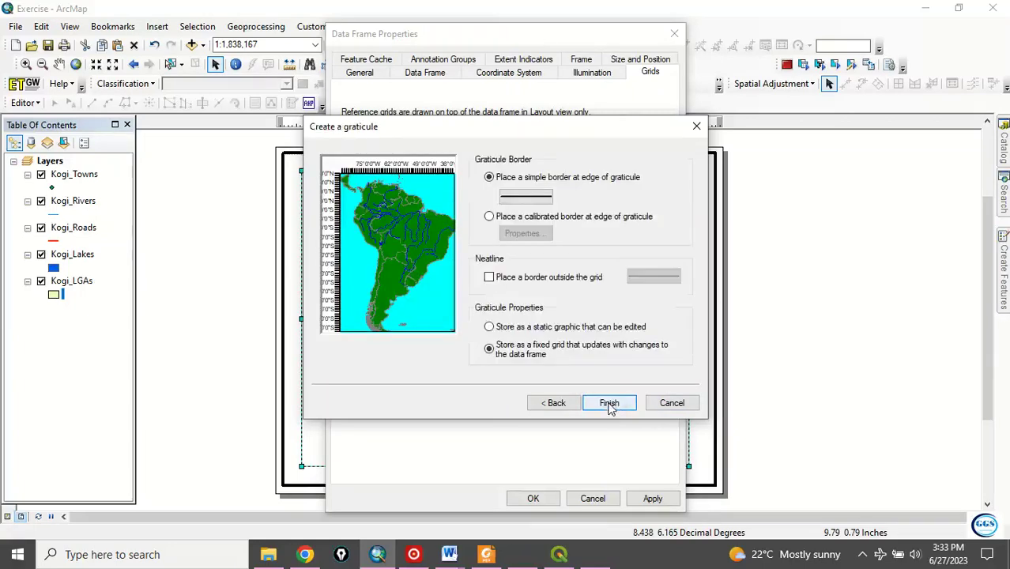
{"action": "left_click", "coordinate": [610, 404]}
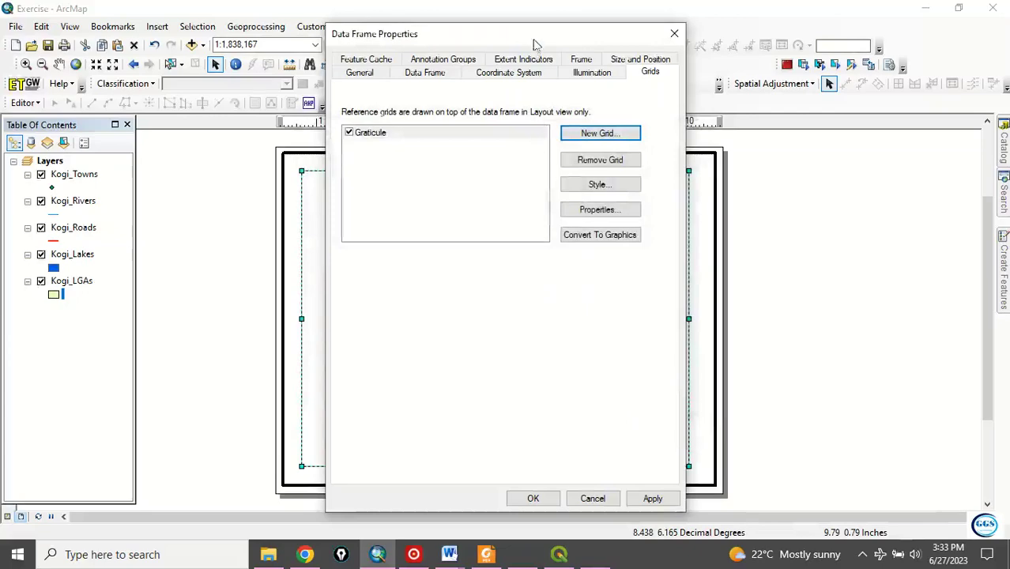
{"action": "left_click_drag", "start_coordinate": [534, 43], "coordinate": [486, 29]}
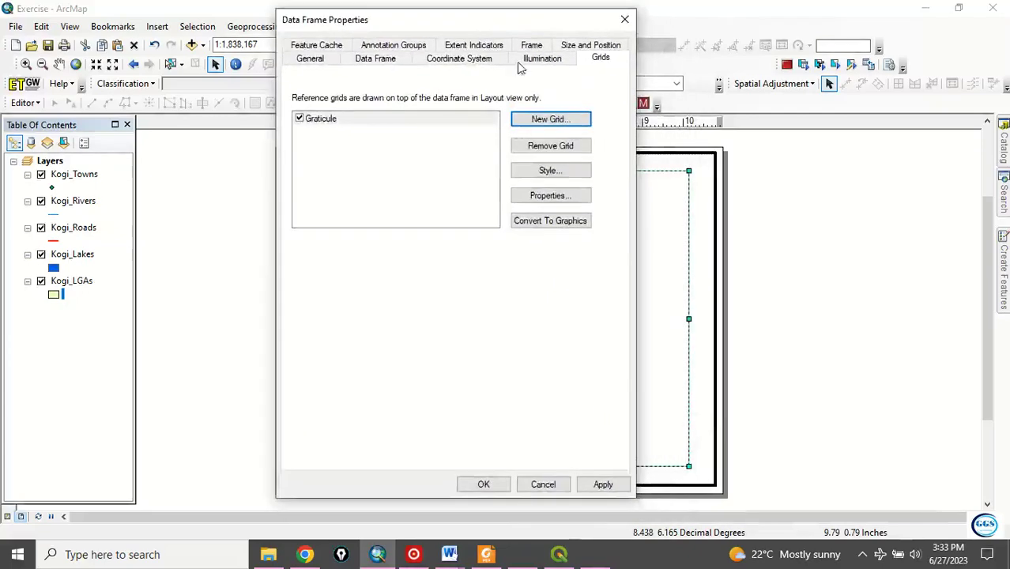
{"action": "left_click", "coordinate": [602, 484]}
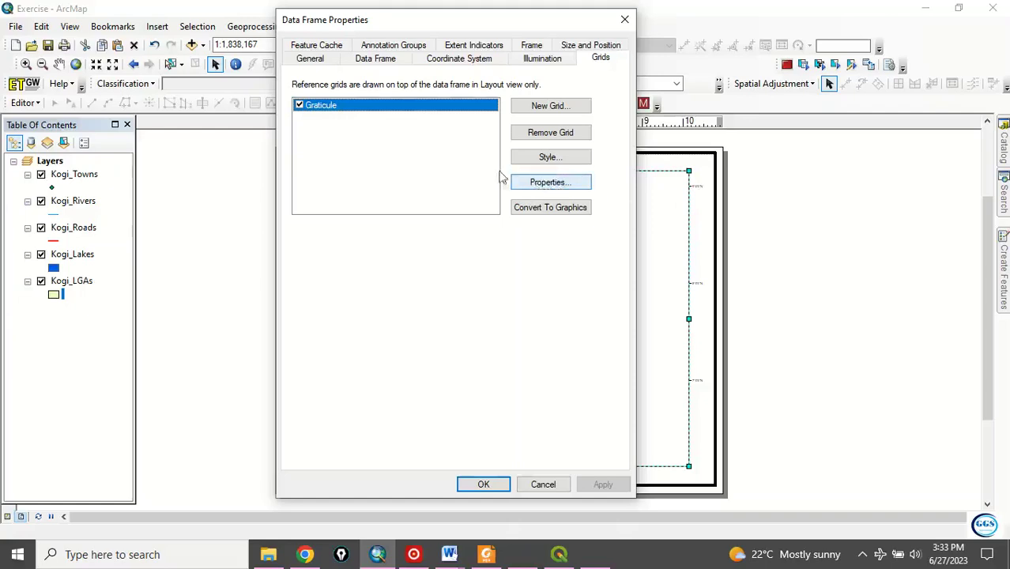
- Format the graticule labels as bold size 12, with vertical orientation for the left and right labels
{"action": "left_click", "coordinate": [537, 188]}
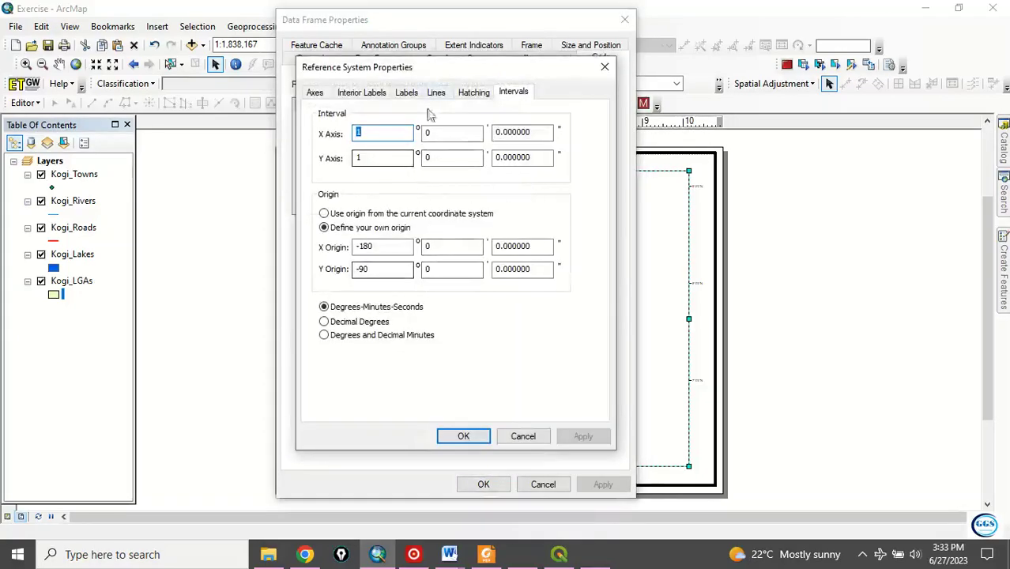
{"action": "left_click", "coordinate": [406, 93]}
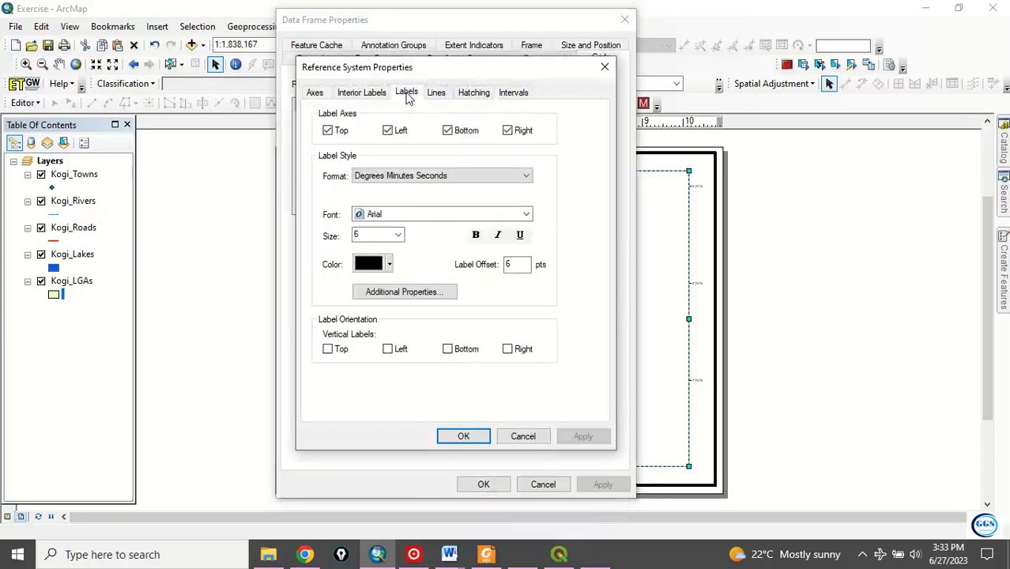
{"action": "left_click", "coordinate": [399, 235]}
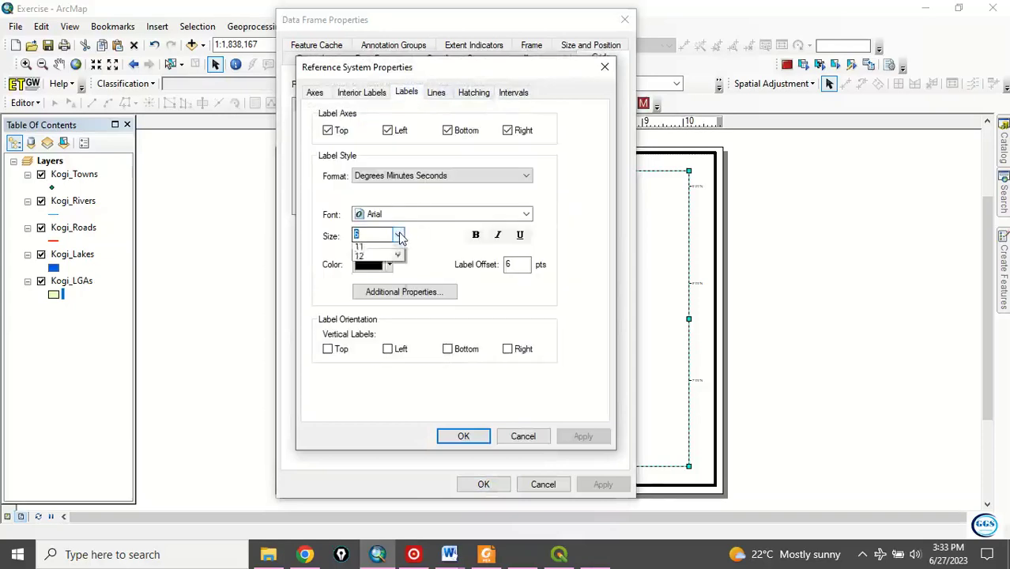
{"action": "left_click", "coordinate": [364, 306]}
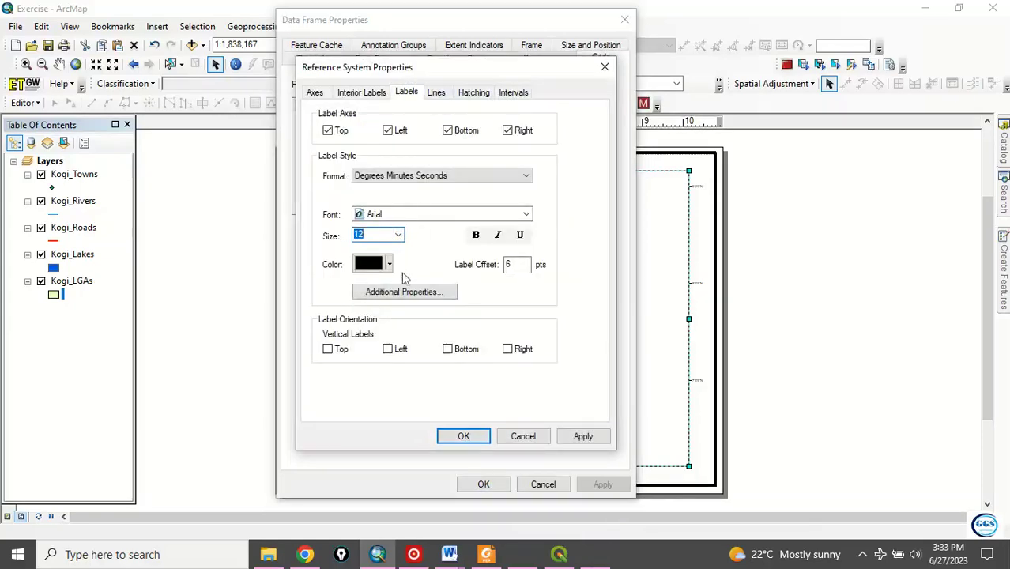
{"action": "left_click", "coordinate": [475, 235]}
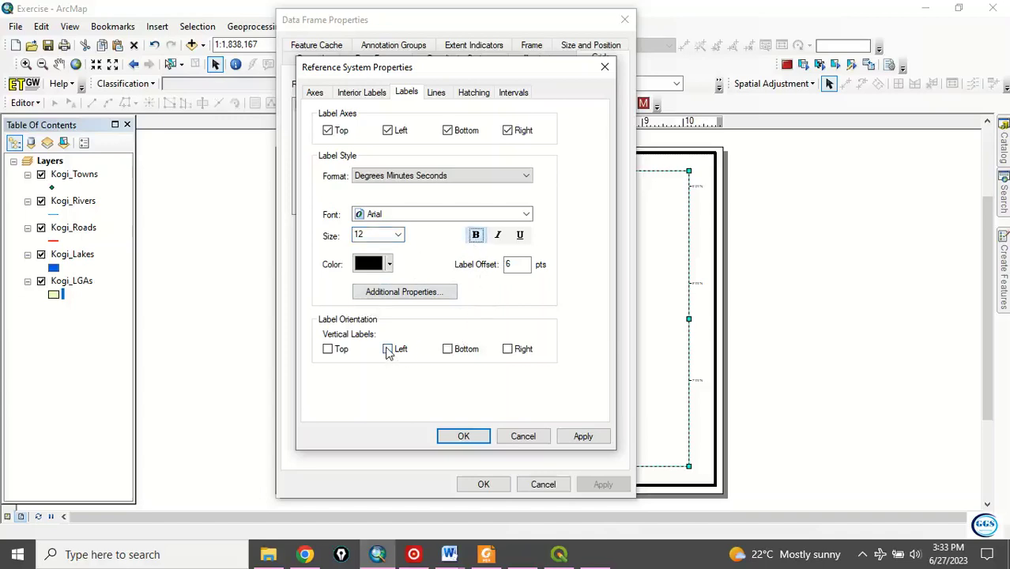
{"action": "left_click", "coordinate": [508, 351]}
{"action": "left_click", "coordinate": [464, 437]}
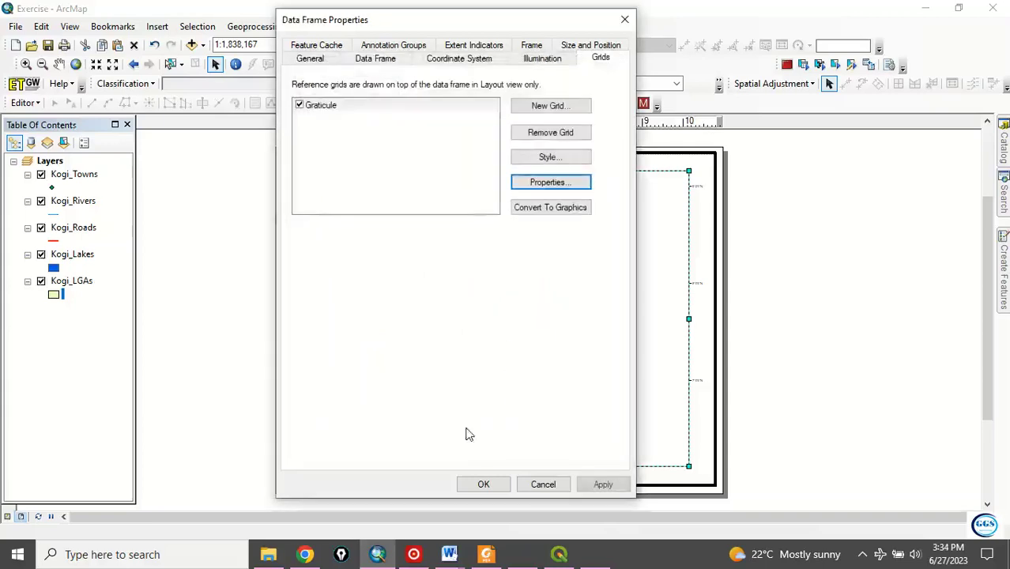
- Apply a 2.5 Point border to the data frame and deselect the frame in the layout
{"action": "left_click", "coordinate": [529, 49]}
{"action": "left_click", "coordinate": [425, 103]}
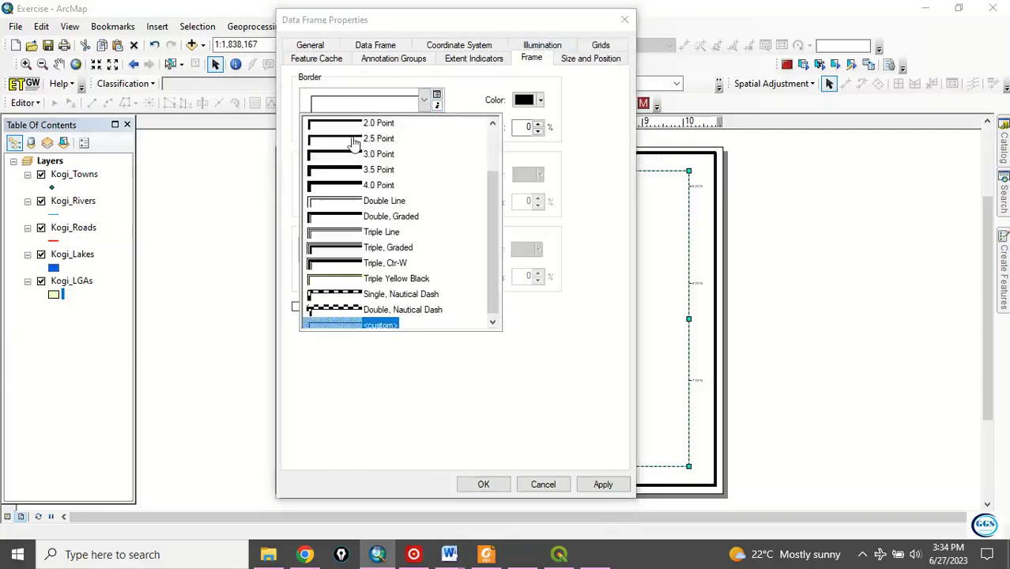
{"action": "left_click", "coordinate": [353, 139]}
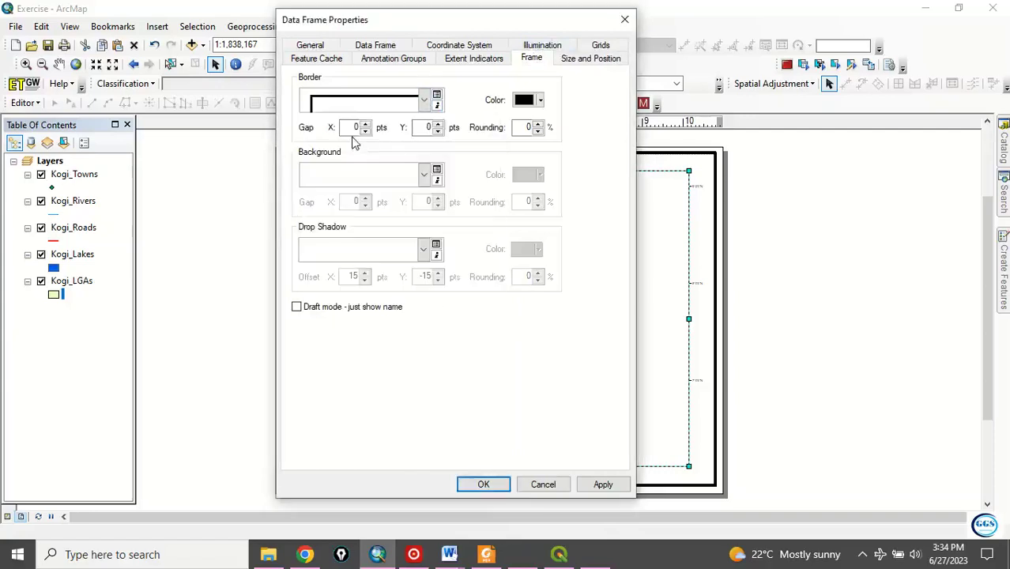
{"action": "left_click", "coordinate": [605, 484]}
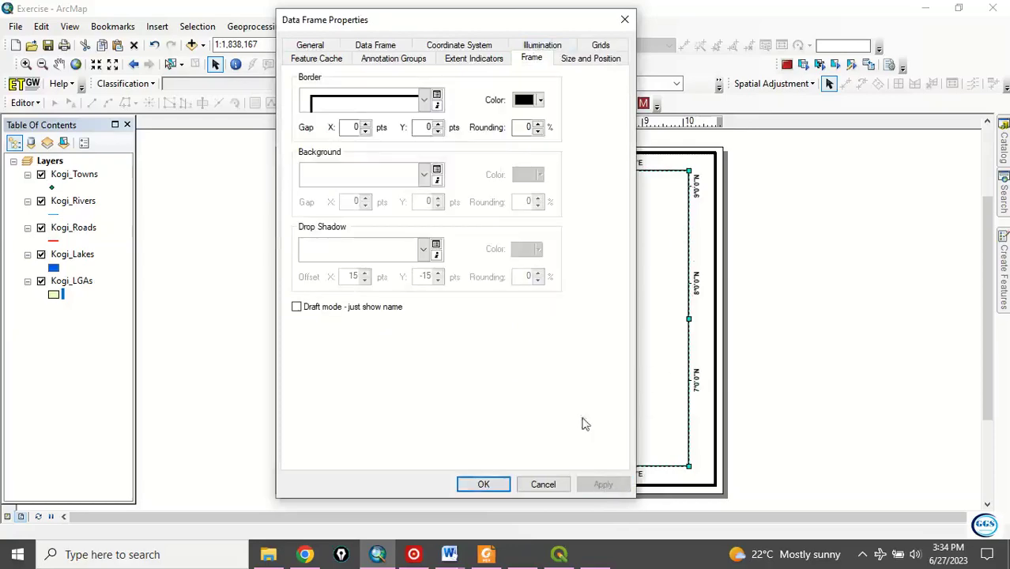
{"action": "left_click", "coordinate": [483, 485]}
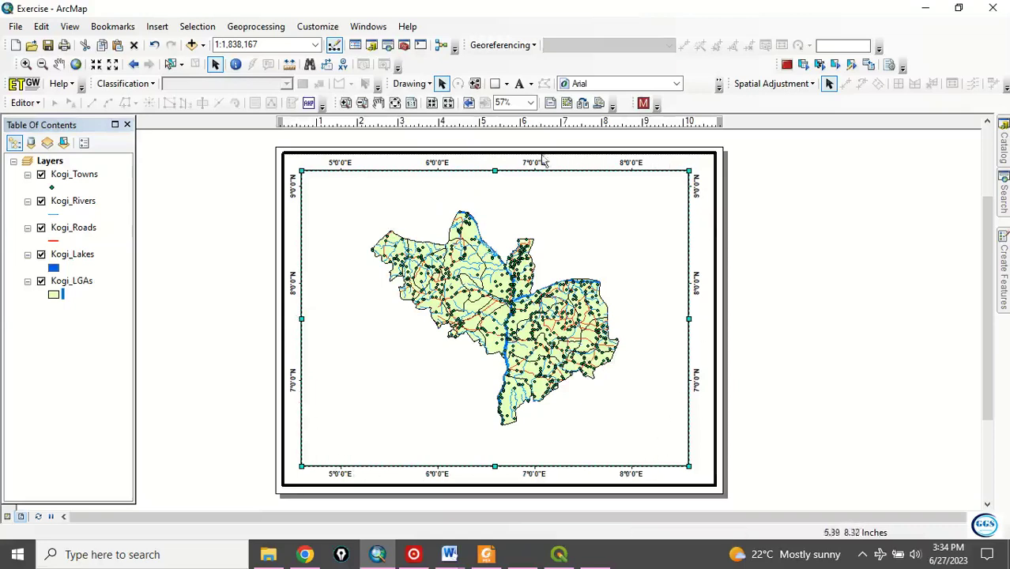
{"action": "left_click", "coordinate": [197, 289]}
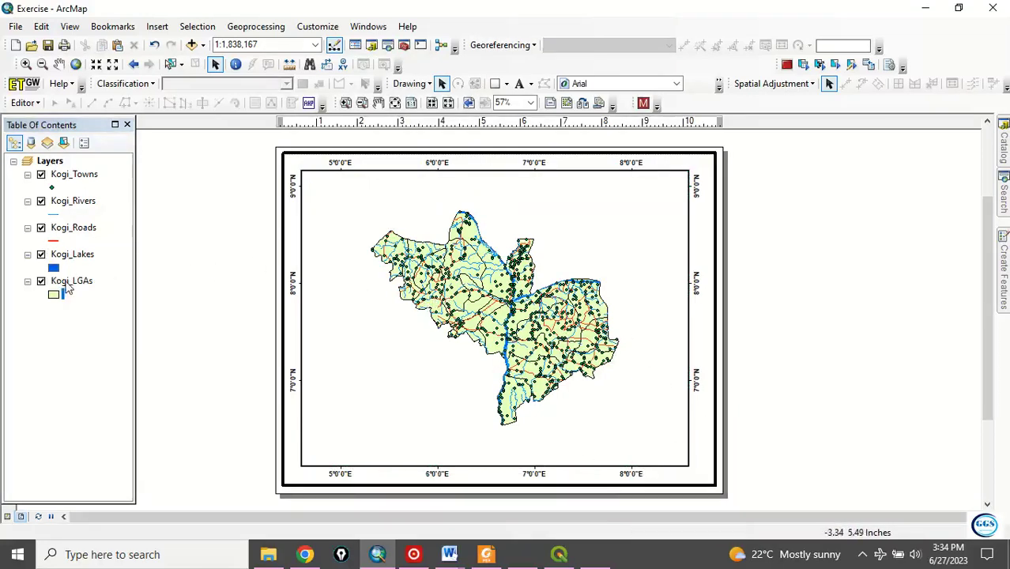
- Zoom the map to the Kogi_LGAs layer and start a one-column legend containing all five Kogi layers
{"action": "right_click", "coordinate": [67, 287]}
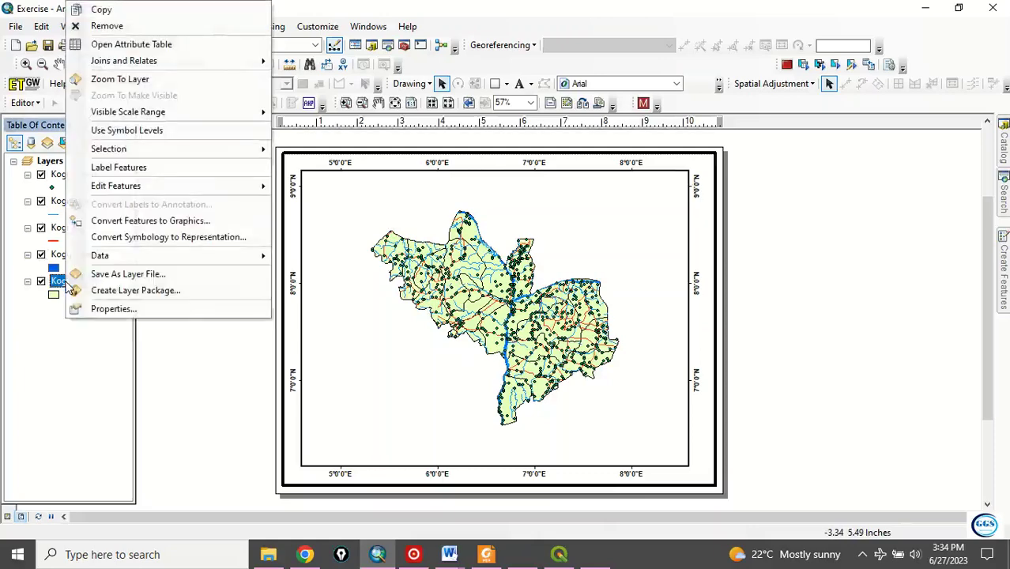
{"action": "left_click", "coordinate": [121, 80]}
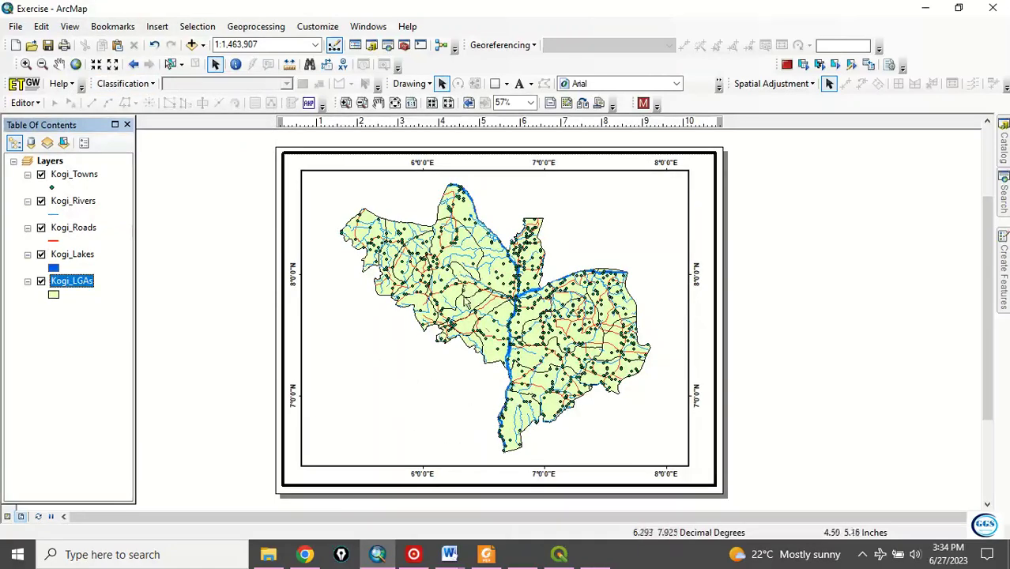
{"action": "left_click", "coordinate": [156, 27]}
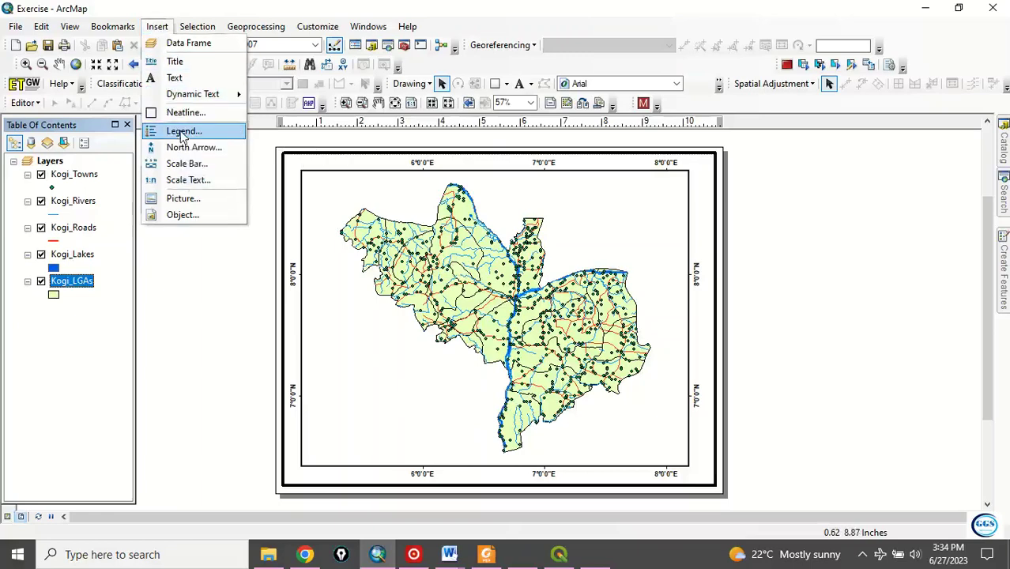
{"action": "left_click", "coordinate": [182, 132]}
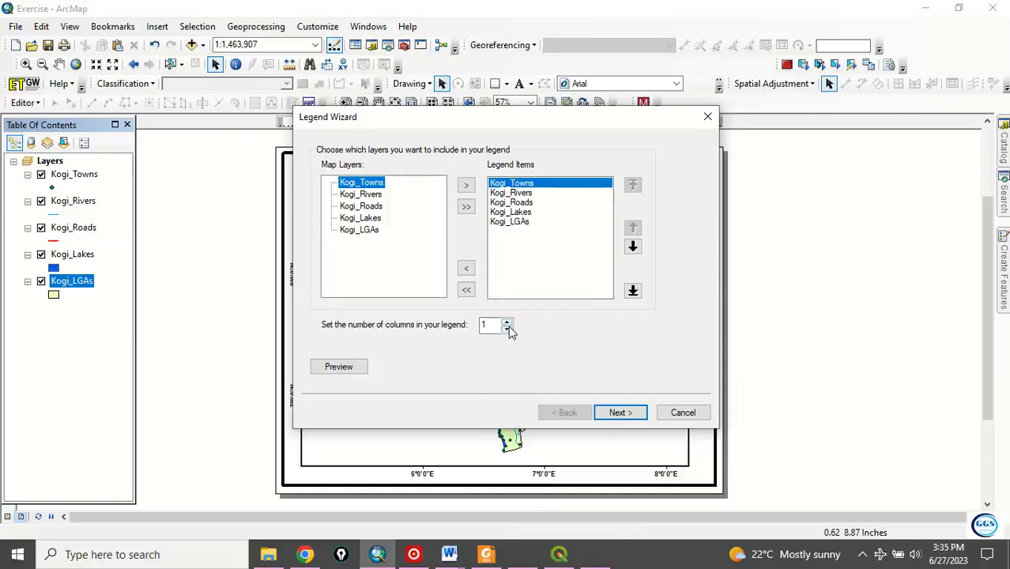
{"action": "left_click", "coordinate": [611, 412]}
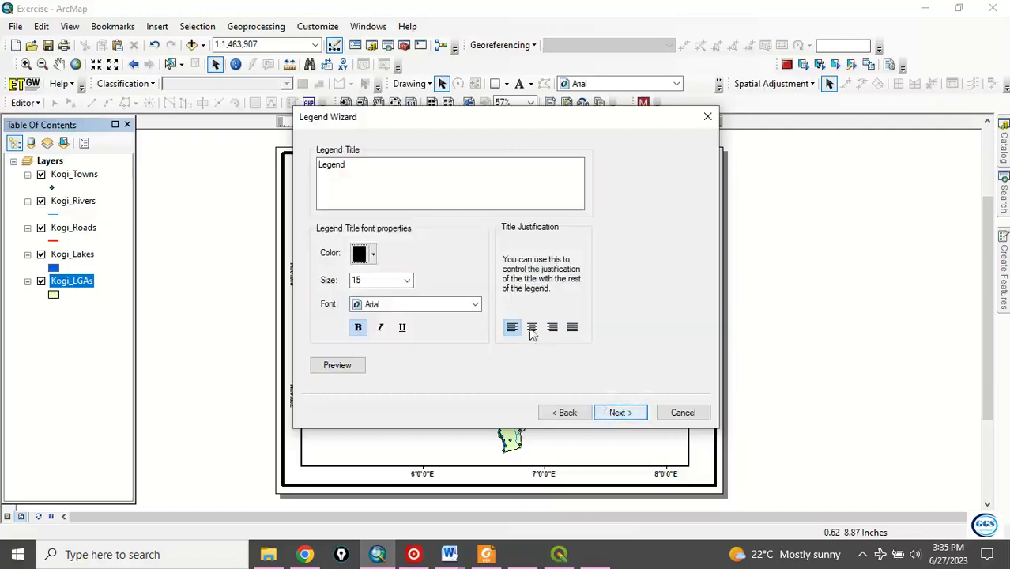
- Set the legend title size to 22, keep the default frame, patches and spacing, and place the legend in the map's lower-left corner
{"action": "left_click", "coordinate": [408, 283]}
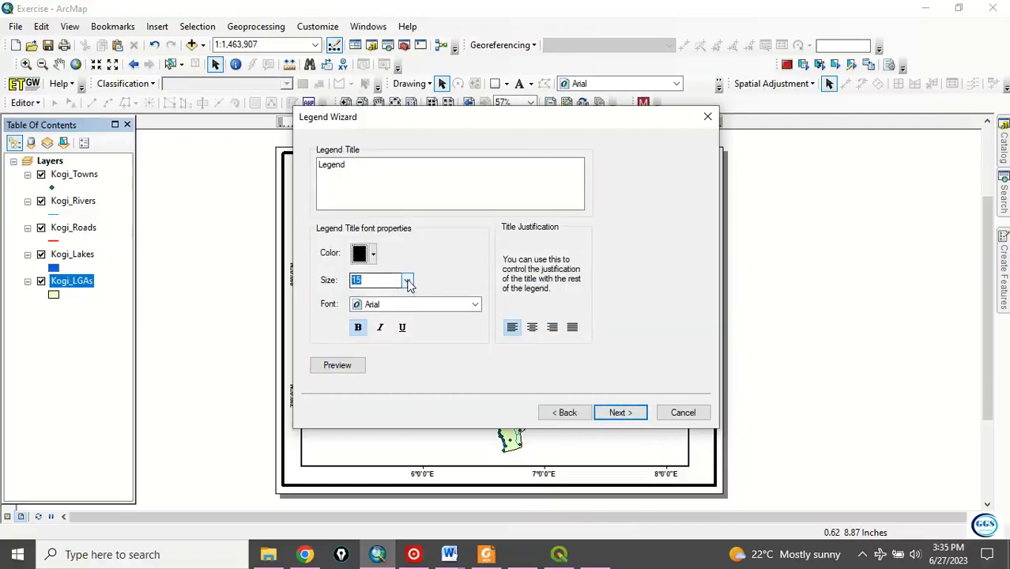
{"action": "scroll", "coordinate": [407, 316], "scroll_direction": "down", "scroll_amount": 1}
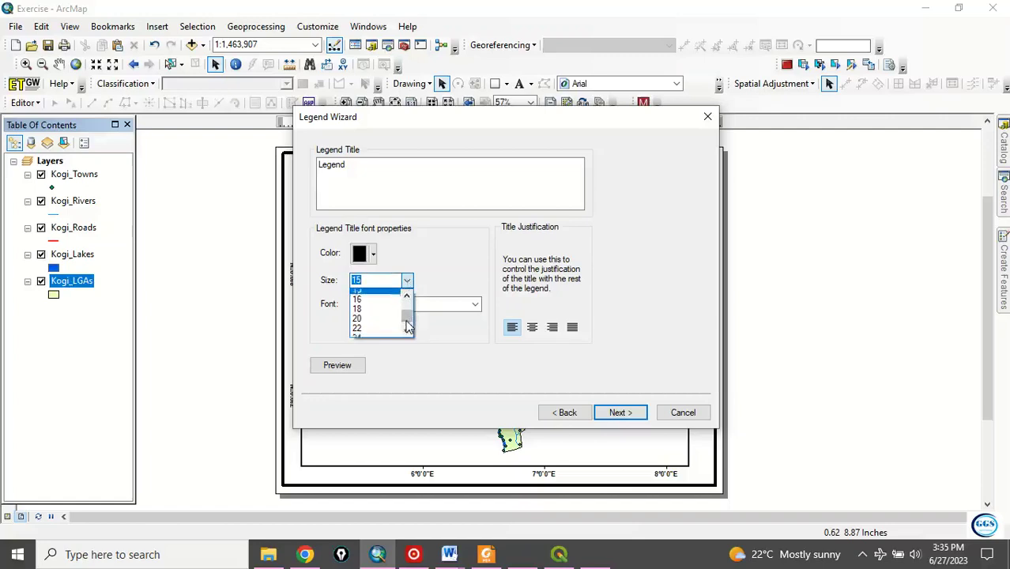
{"action": "left_click", "coordinate": [360, 305]}
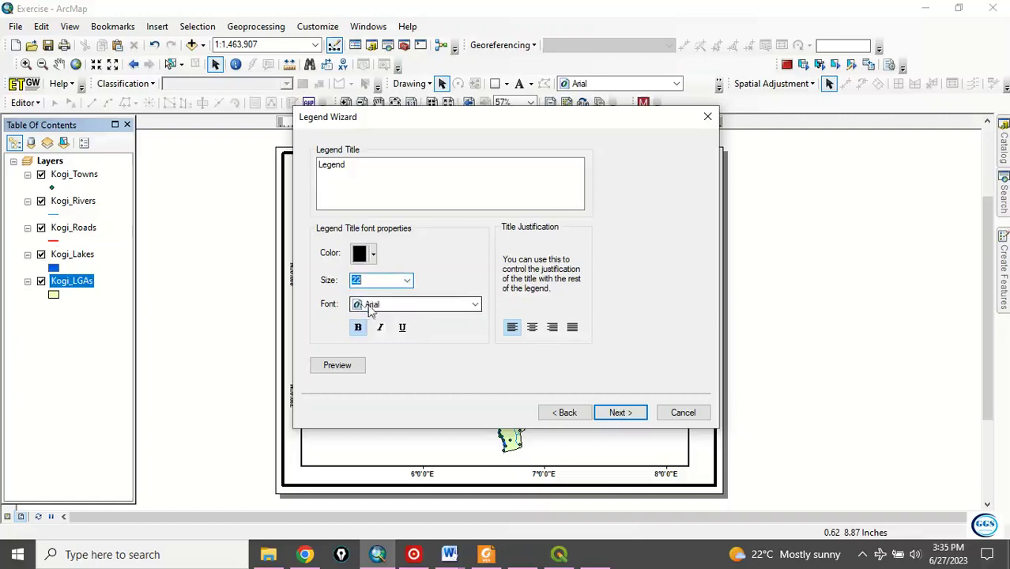
{"action": "left_click", "coordinate": [615, 414]}
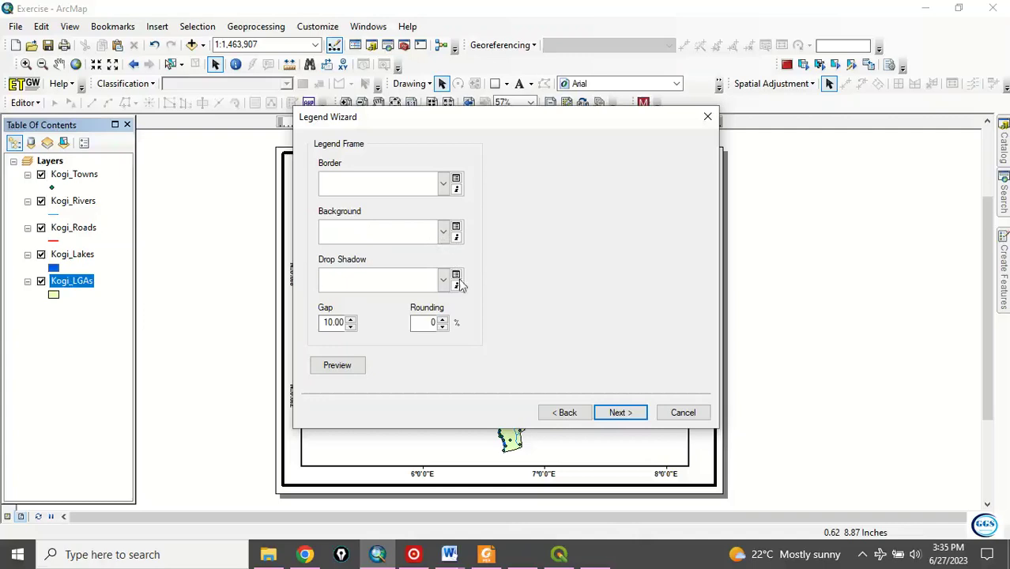
{"action": "left_click", "coordinate": [622, 414]}
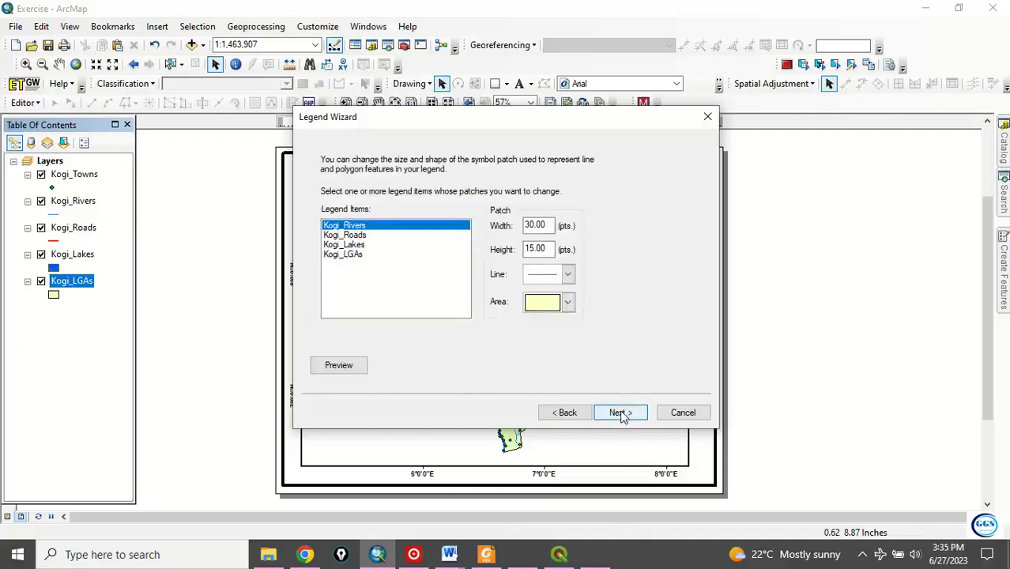
{"action": "left_click", "coordinate": [618, 414]}
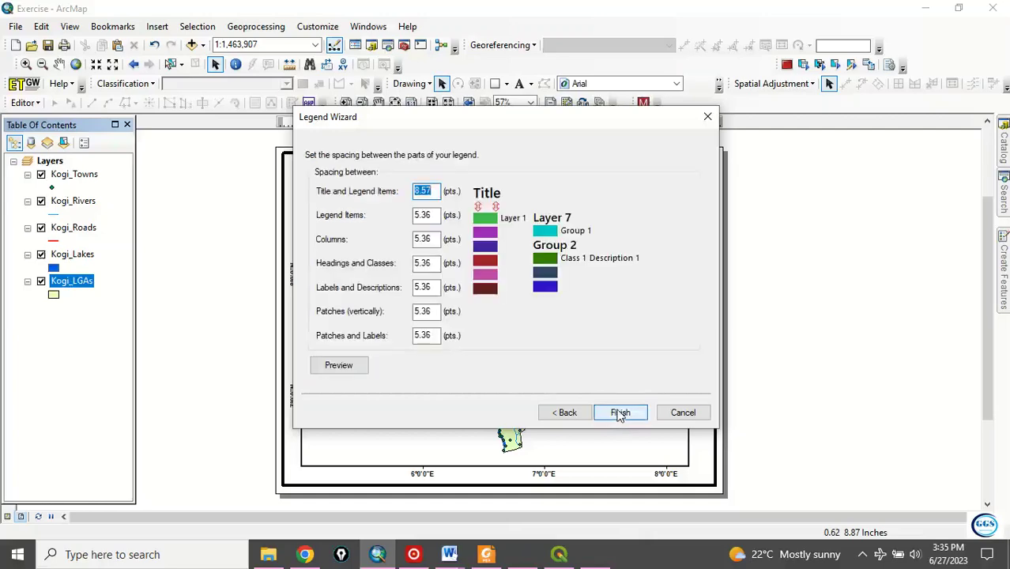
{"action": "left_click", "coordinate": [620, 413]}
{"action": "left_click_drag", "start_coordinate": [395, 320], "coordinate": [330, 410]}
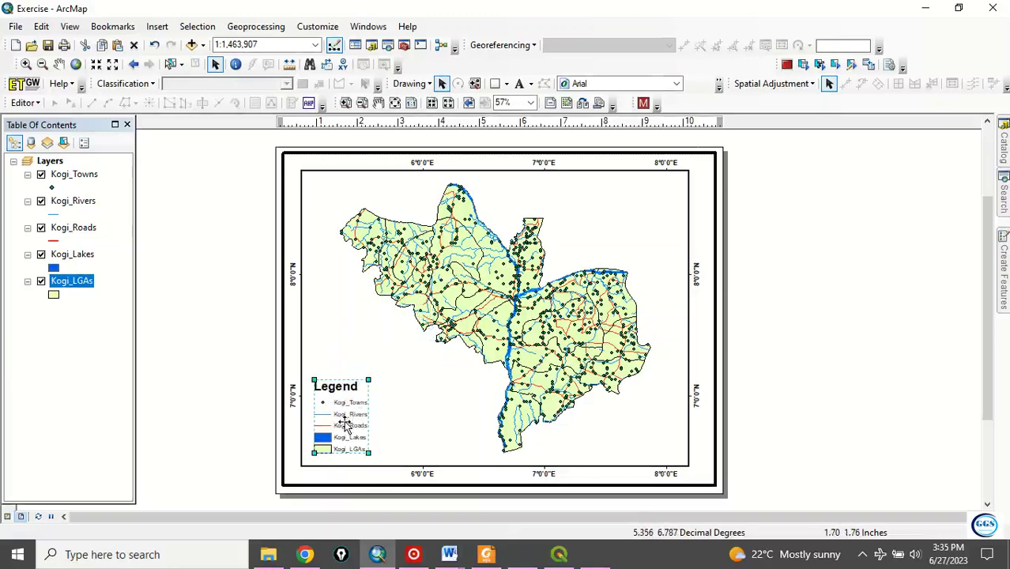
- Format the labels of all legend items as bold size 12
{"action": "right_click", "coordinate": [344, 424]}
{"action": "left_click", "coordinate": [387, 410]}
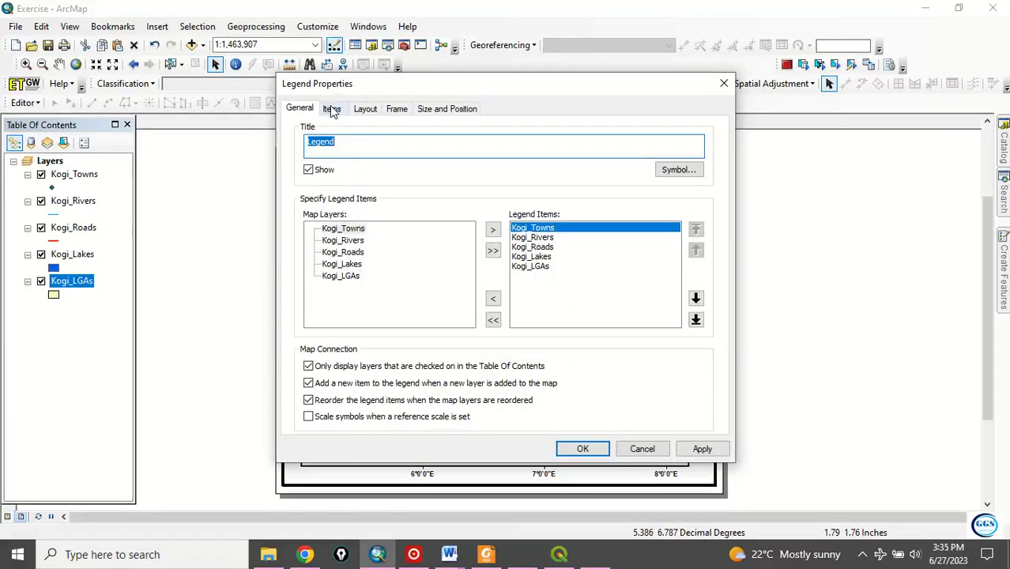
{"action": "left_click", "coordinate": [332, 110]}
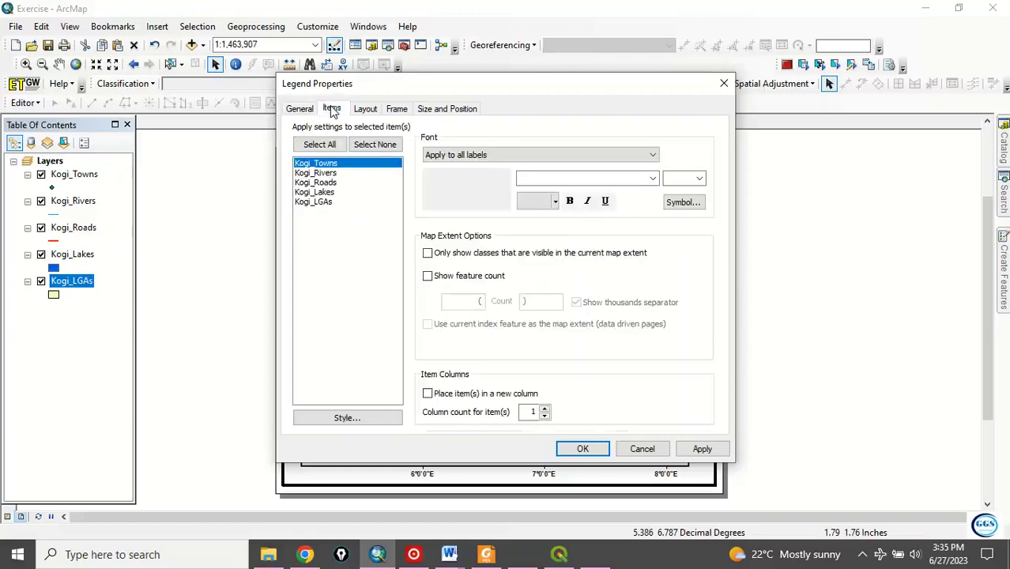
{"action": "left_click", "coordinate": [319, 145]}
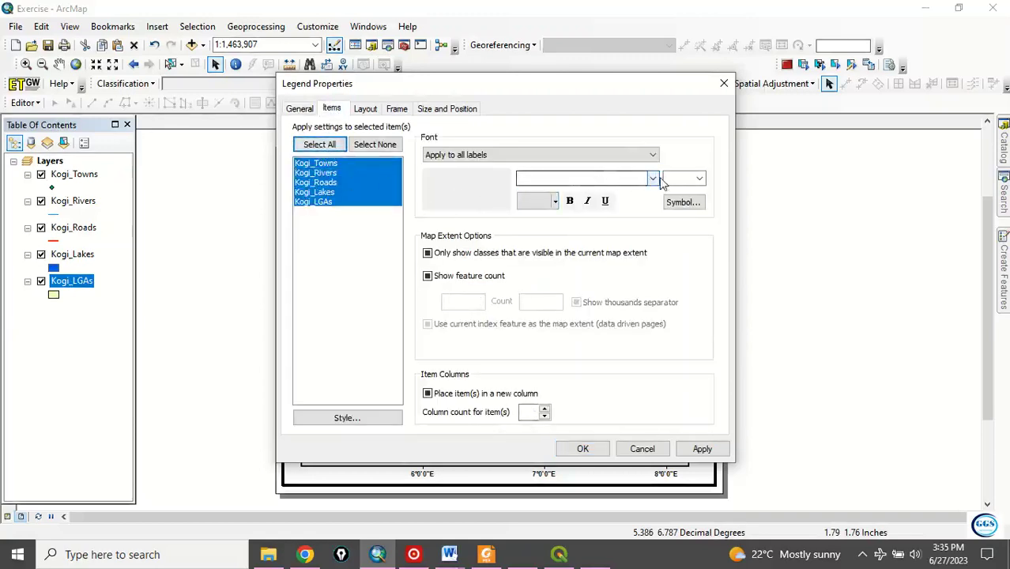
{"action": "left_click", "coordinate": [701, 180]}
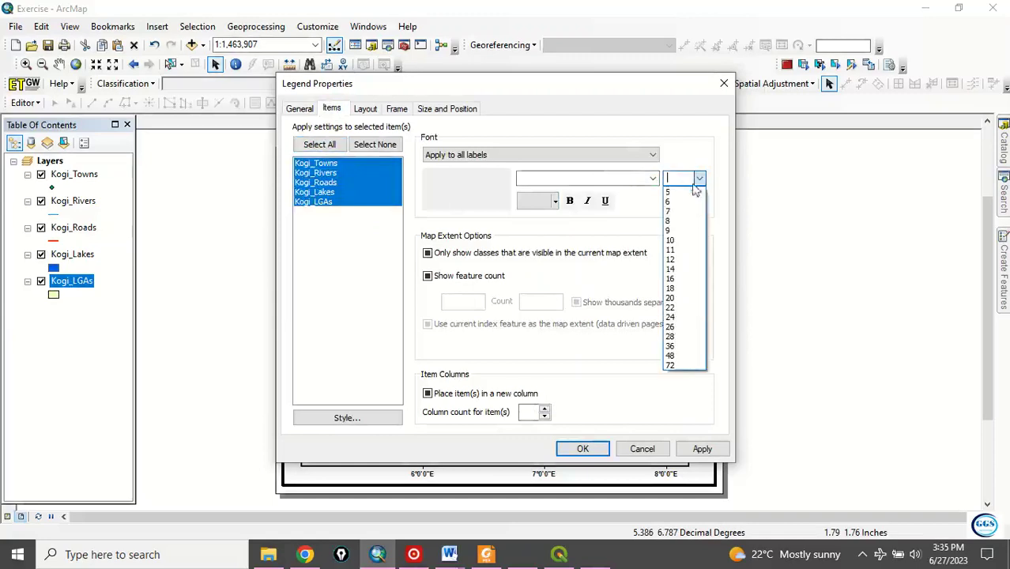
{"action": "left_click", "coordinate": [670, 260]}
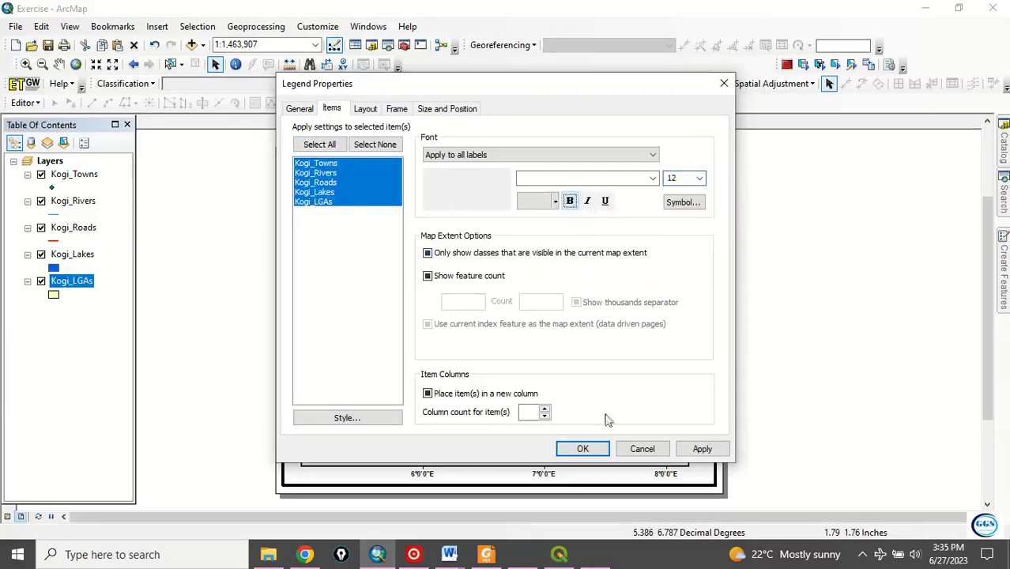
{"action": "left_click", "coordinate": [583, 448]}
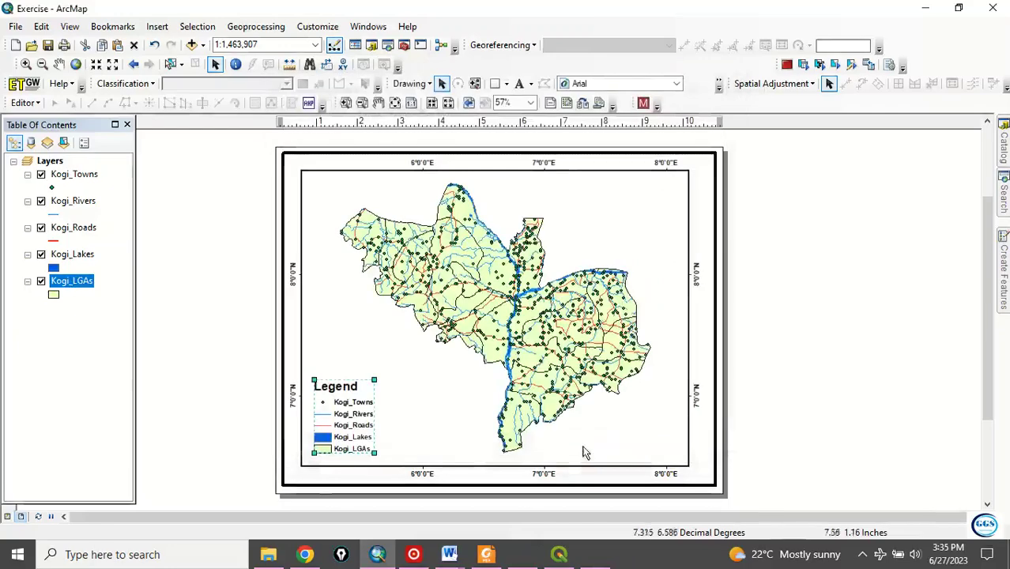
- Set the labels of all legend items to size 16 and enlarge the legend slightly in the layout
{"action": "right_click", "coordinate": [365, 429]}
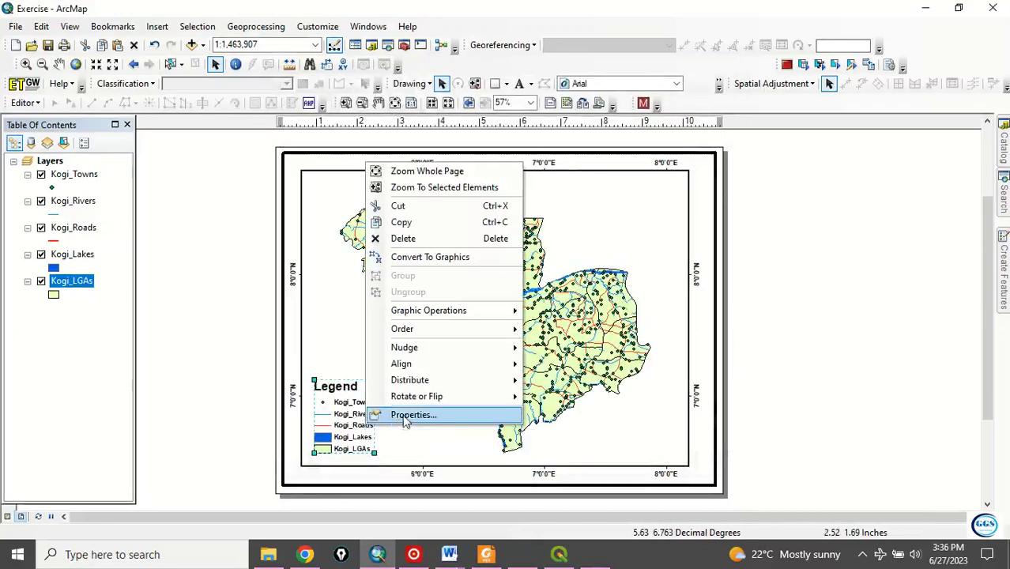
{"action": "left_click", "coordinate": [404, 413]}
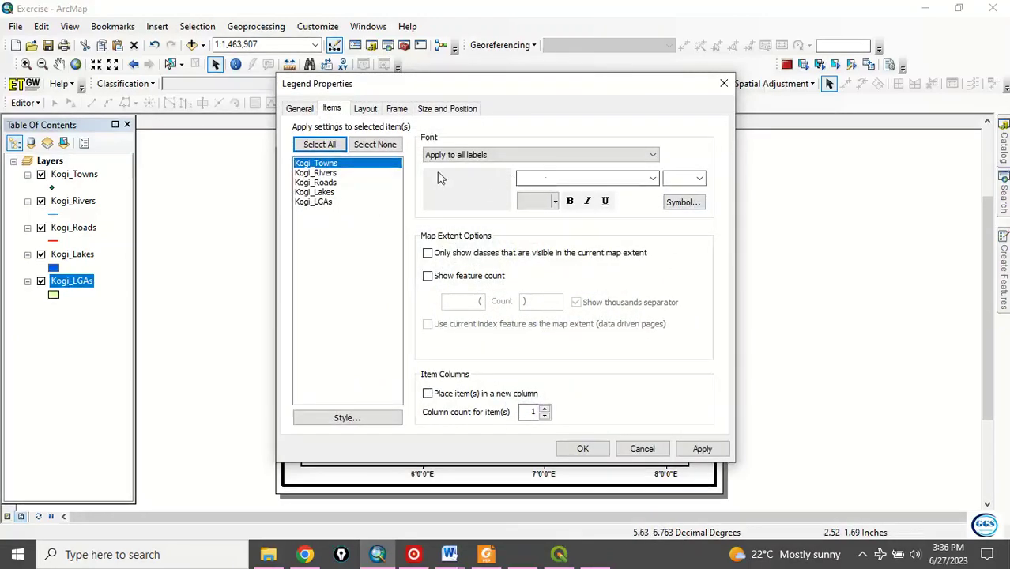
{"action": "left_click", "coordinate": [331, 141]}
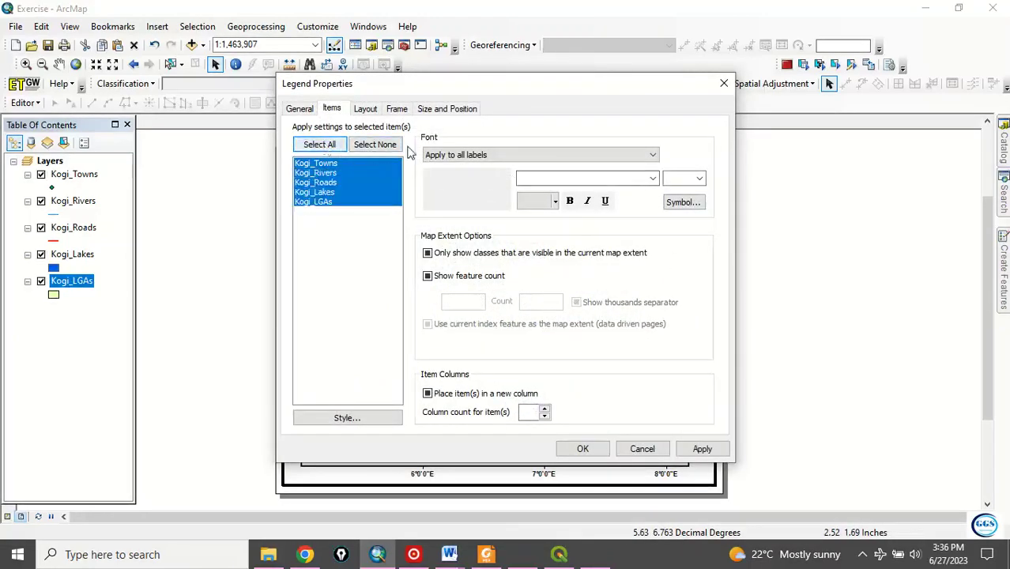
{"action": "left_click", "coordinate": [700, 180]}
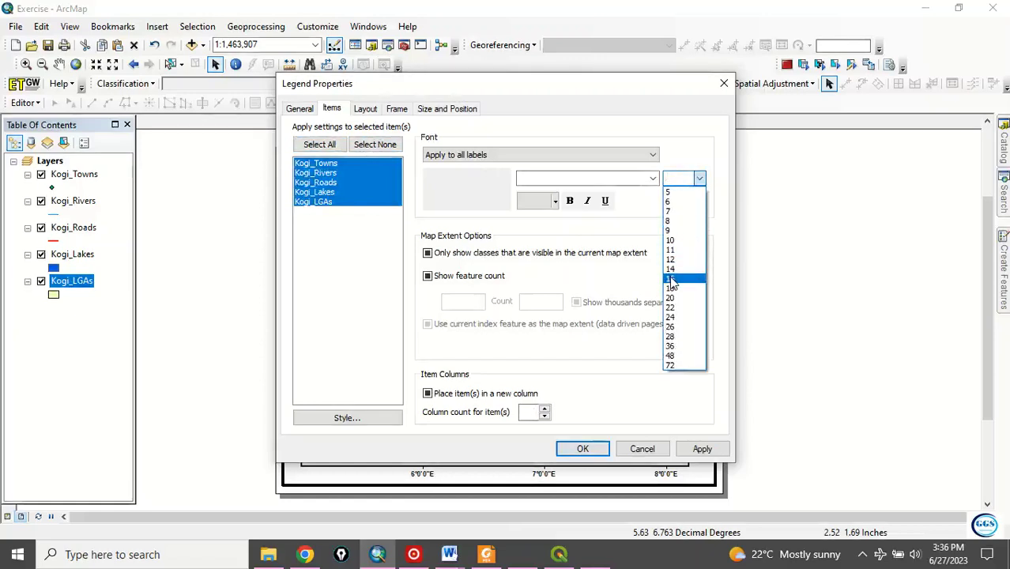
{"action": "left_click", "coordinate": [672, 280]}
{"action": "left_click", "coordinate": [599, 451]}
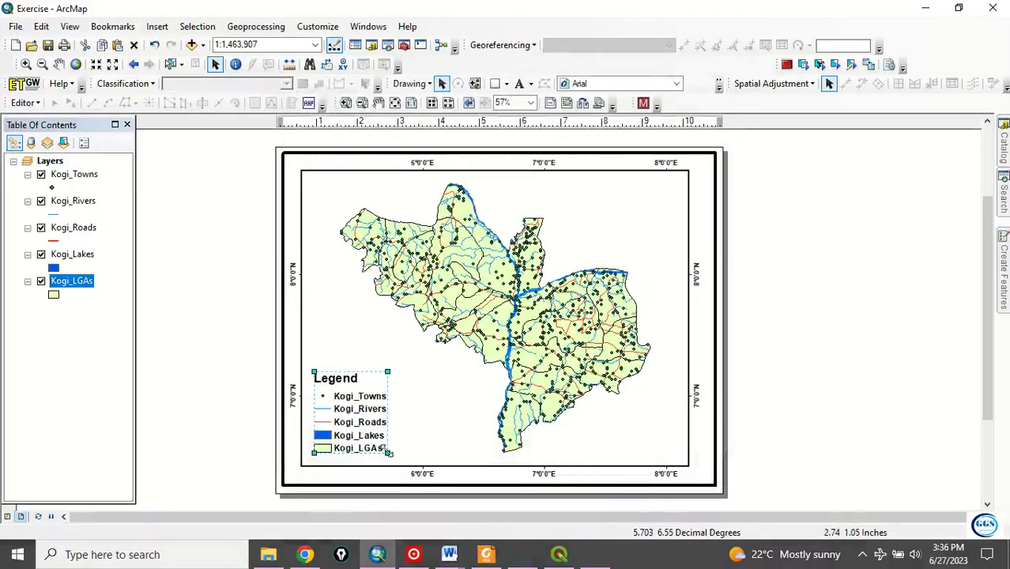
{"action": "left_click_drag", "start_coordinate": [387, 452], "coordinate": [431, 463]}
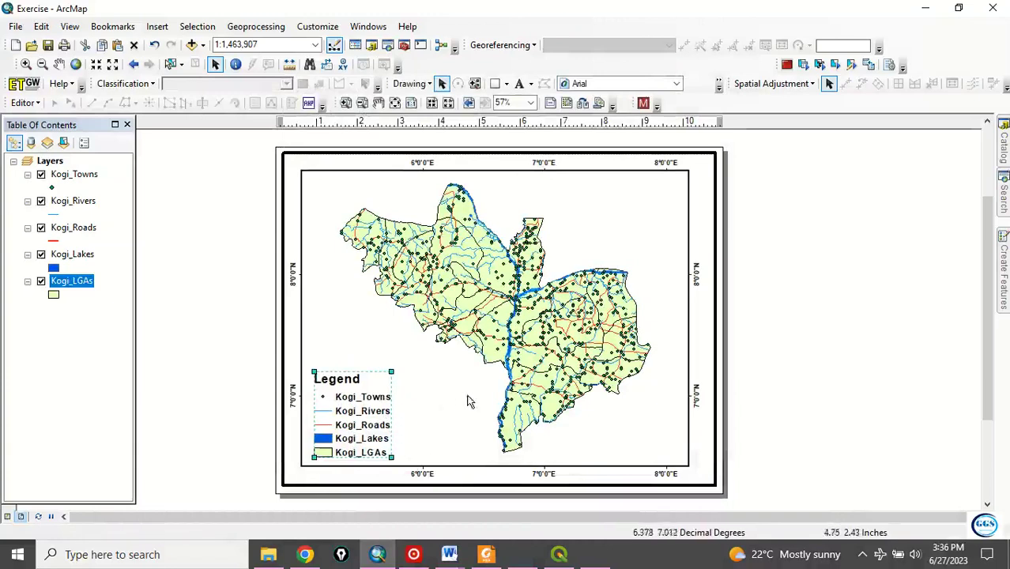
- Insert a Scale Line 1 scale bar for the data frame and place it in the map's lower-right corner
{"action": "left_click", "coordinate": [659, 243]}
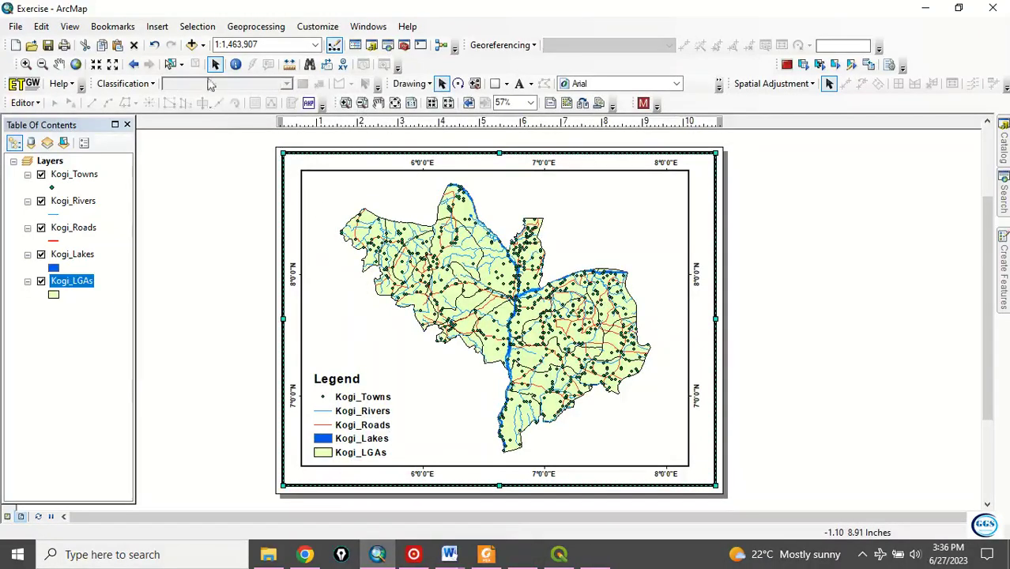
{"action": "left_click", "coordinate": [162, 27]}
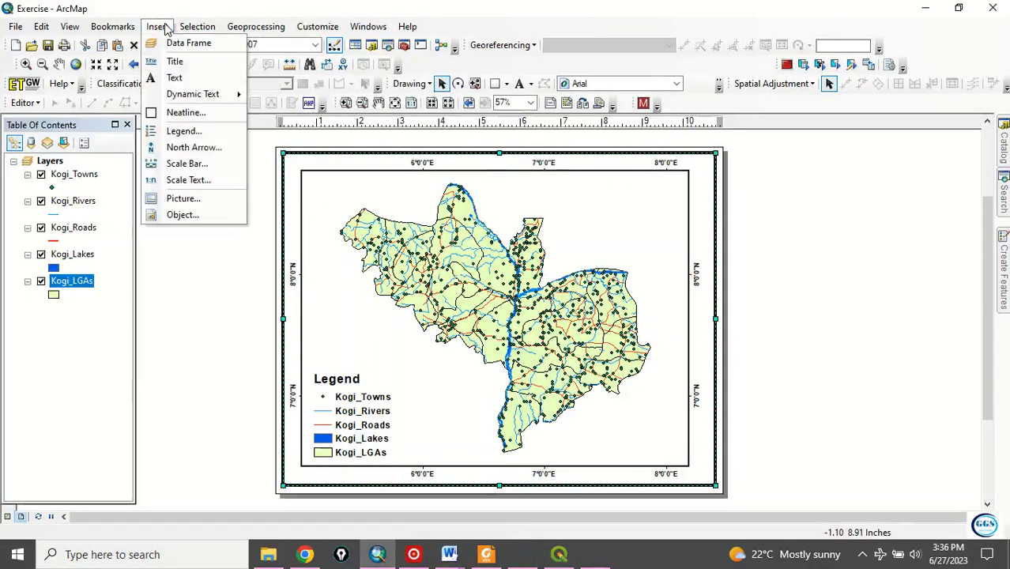
{"action": "left_click", "coordinate": [185, 165]}
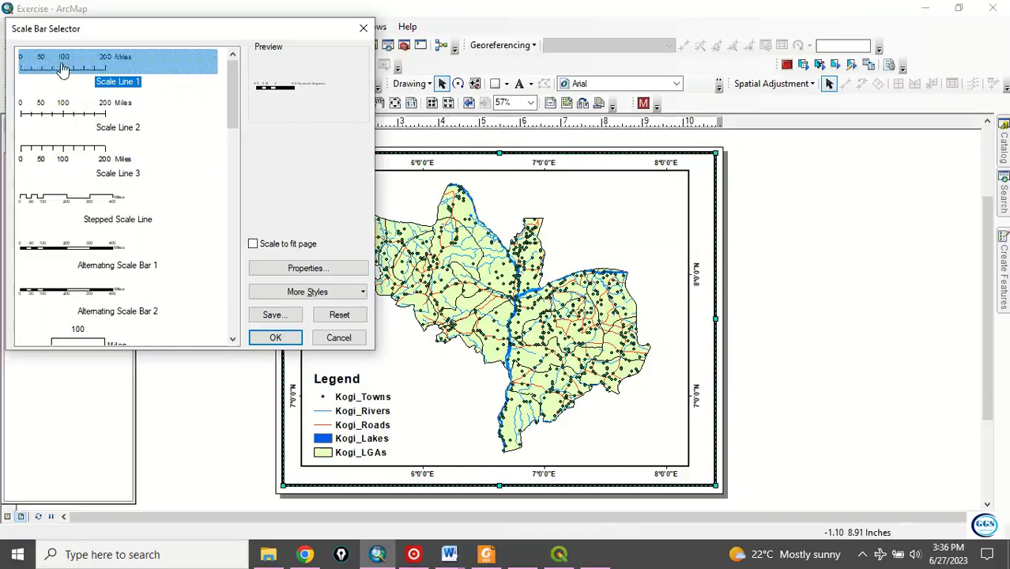
{"action": "left_click", "coordinate": [63, 70]}
{"action": "left_click", "coordinate": [286, 340]}
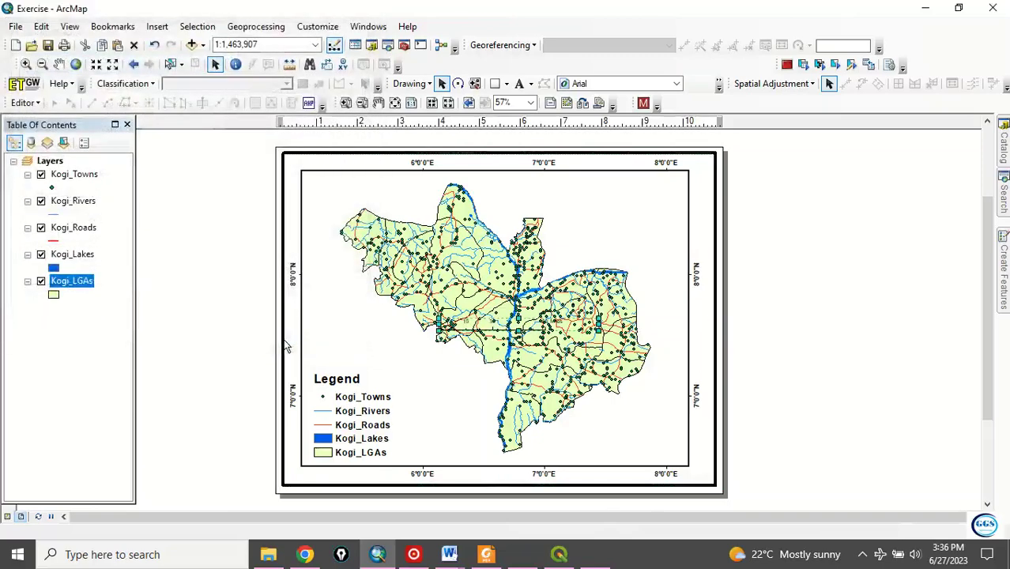
{"action": "left_click_drag", "start_coordinate": [503, 322], "coordinate": [594, 452]}
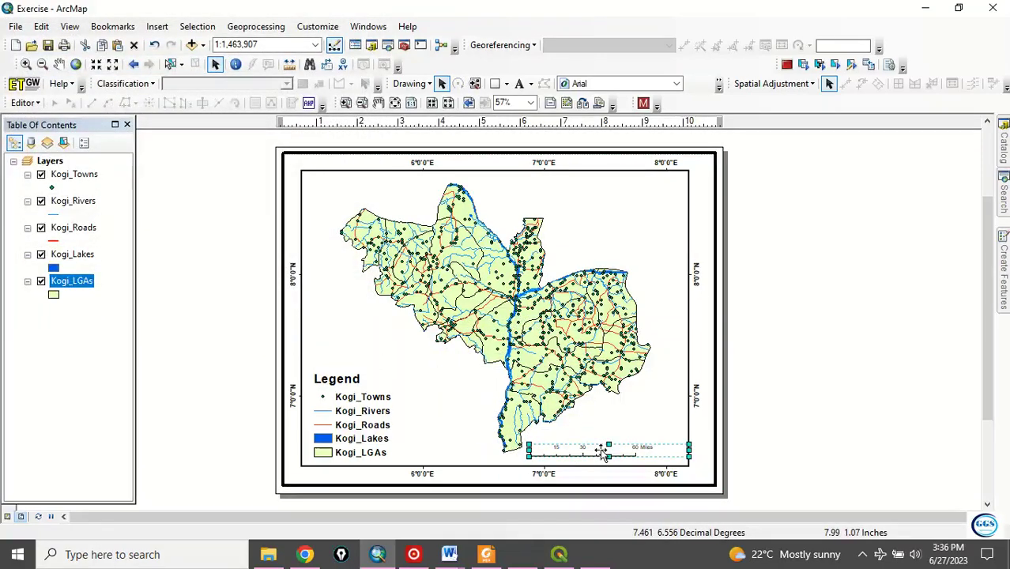
- Format the scale line's numbers as bold size 12
{"action": "right_click", "coordinate": [595, 450]}
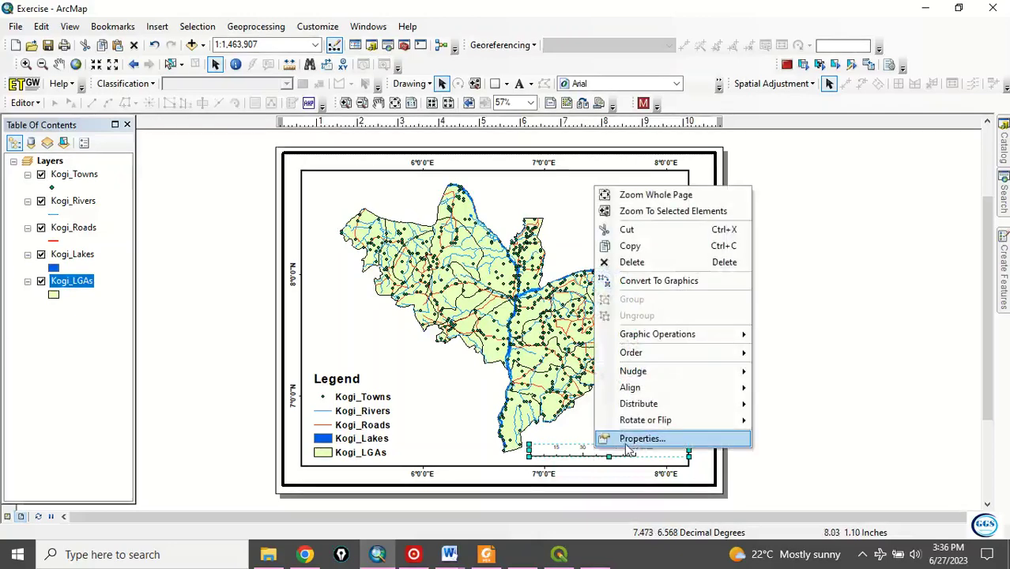
{"action": "left_click", "coordinate": [630, 443]}
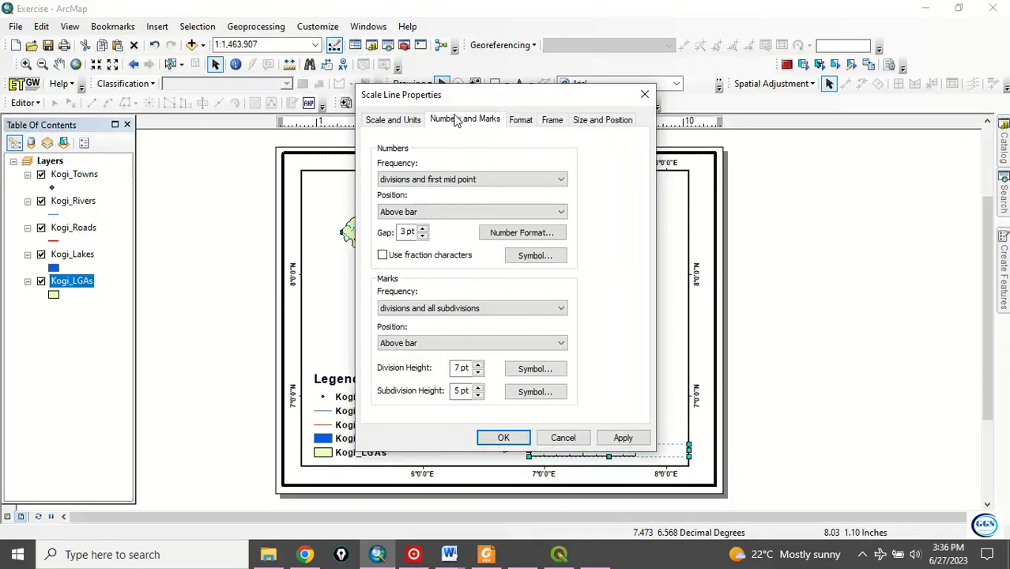
{"action": "left_click", "coordinate": [534, 258]}
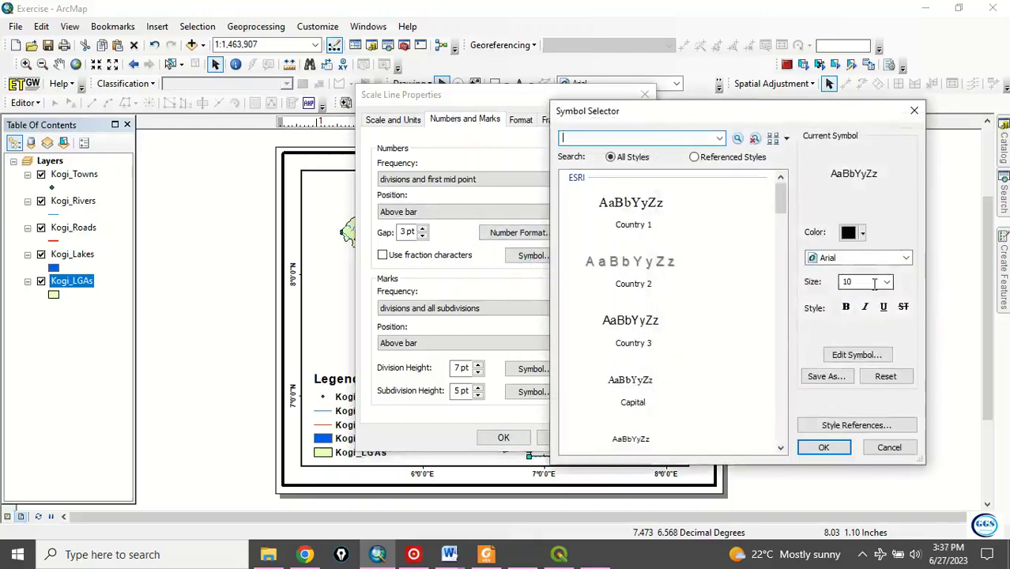
{"action": "left_click", "coordinate": [888, 283]}
{"action": "left_click", "coordinate": [848, 318]}
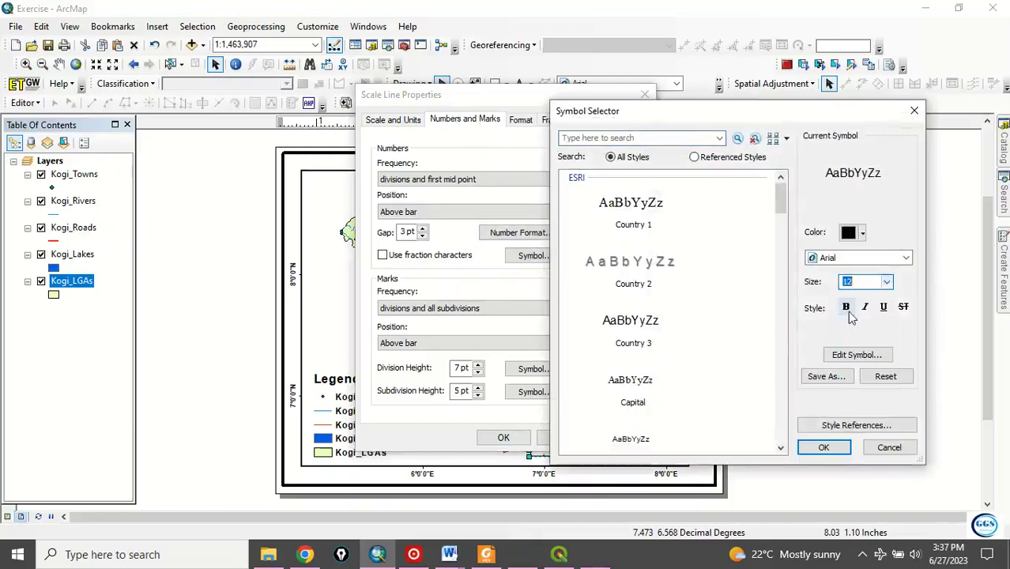
{"action": "left_click", "coordinate": [847, 307]}
{"action": "left_click", "coordinate": [824, 448]}
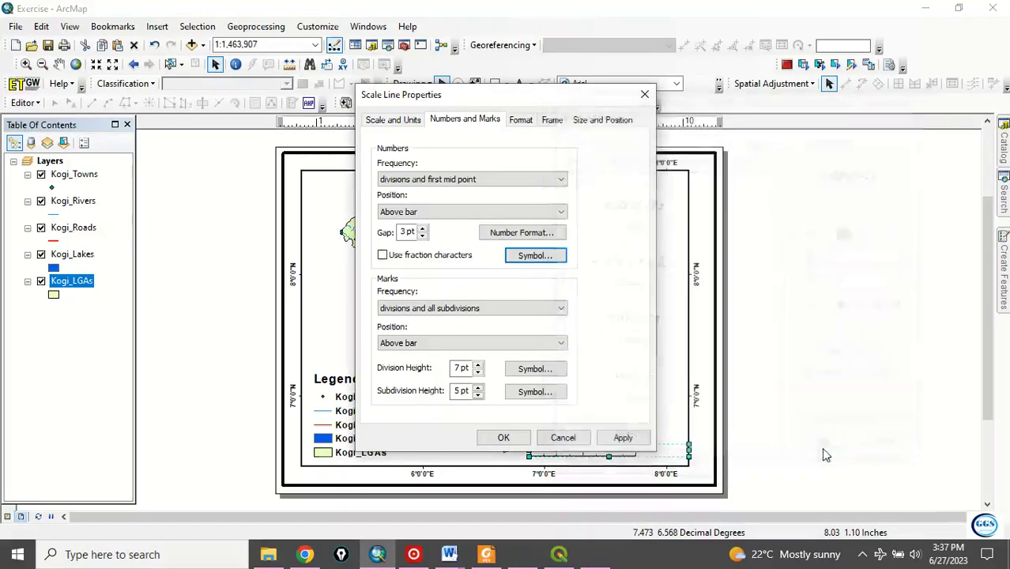
- Set the scale line's division units to Kilometers and its unit label to Km
{"action": "left_click", "coordinate": [393, 121]}
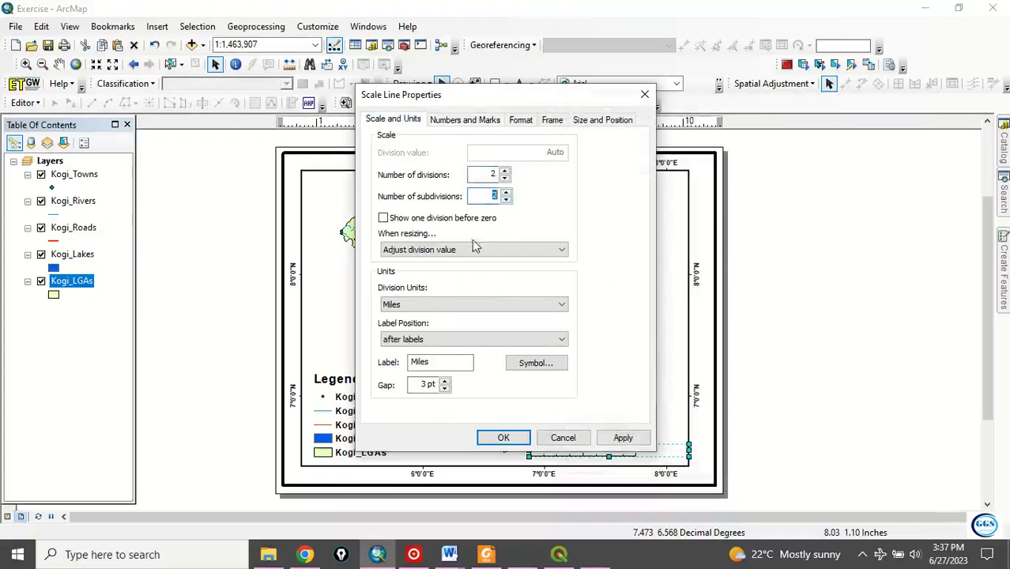
{"action": "left_click", "coordinate": [561, 306]}
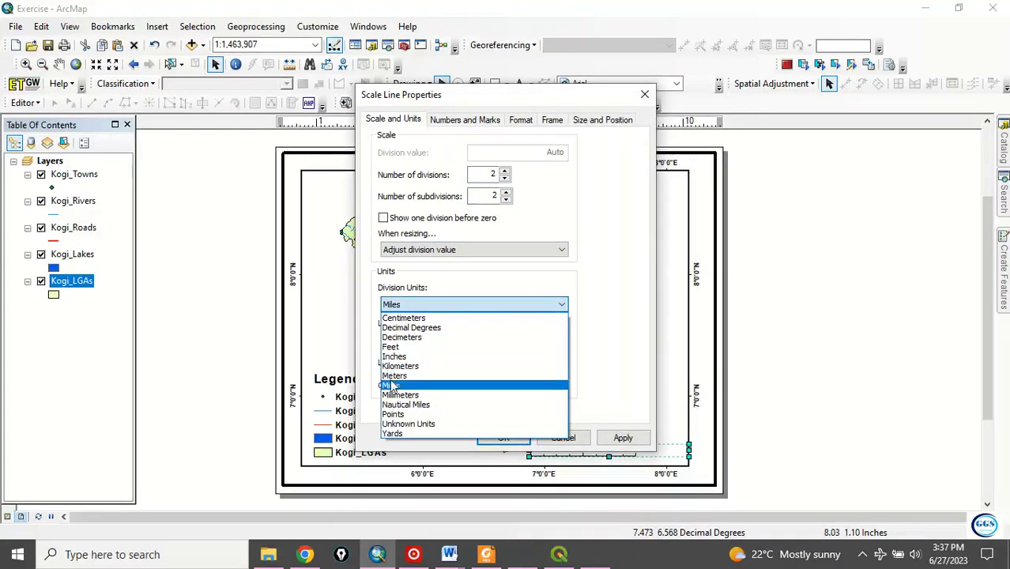
{"action": "left_click", "coordinate": [411, 366]}
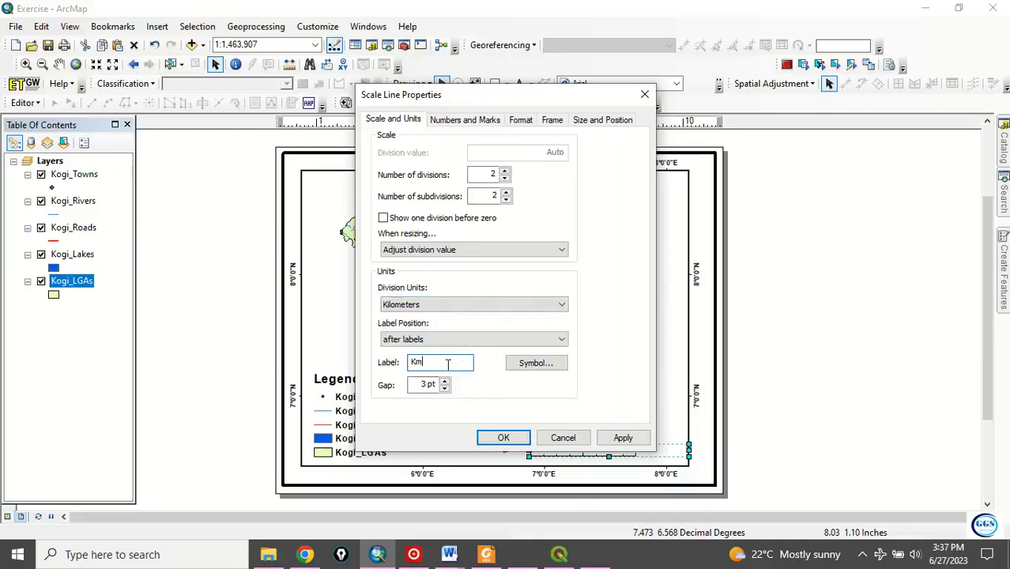
- Format the scale line's unit label as bold size 12 and shift the scale bar slightly down in the layout
{"action": "left_click", "coordinate": [534, 362]}
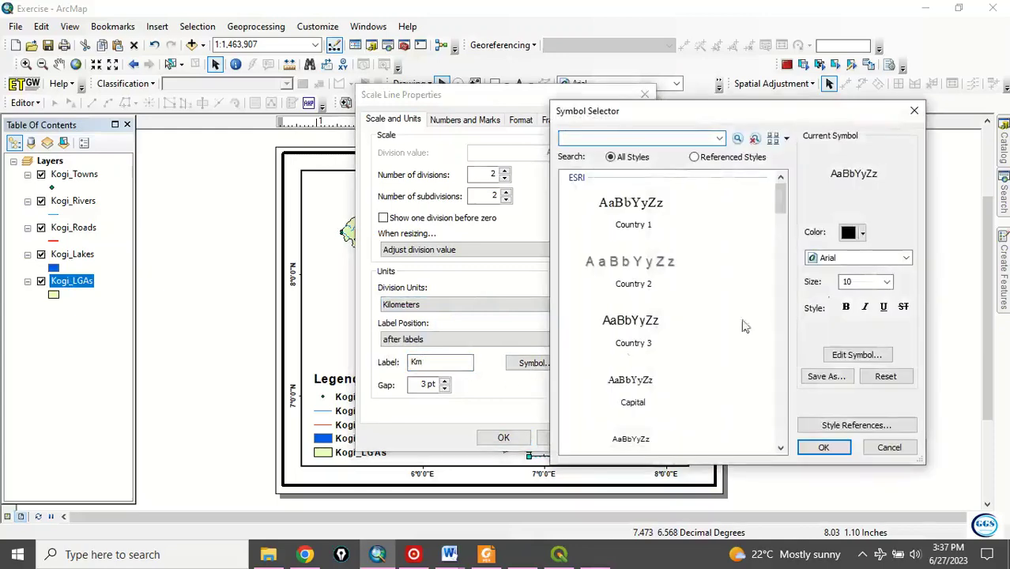
{"action": "left_click", "coordinate": [888, 283]}
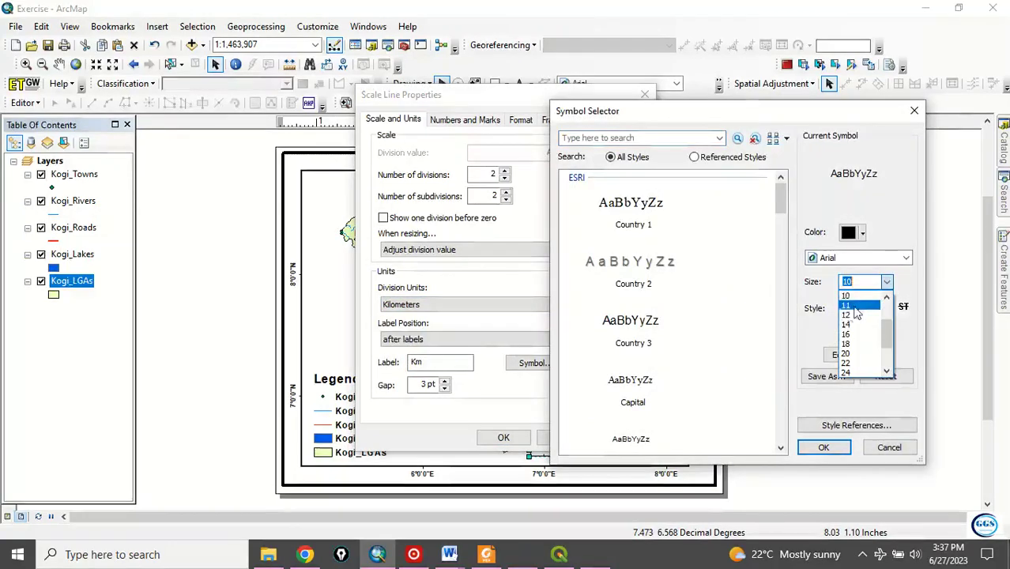
{"action": "left_click", "coordinate": [845, 316]}
{"action": "left_click", "coordinate": [846, 308]}
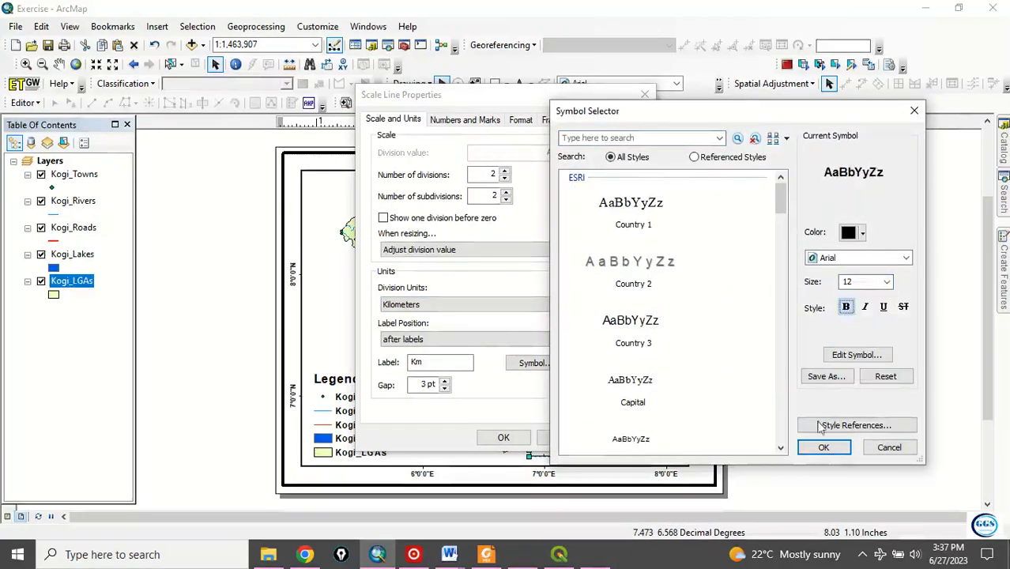
{"action": "left_click", "coordinate": [824, 448]}
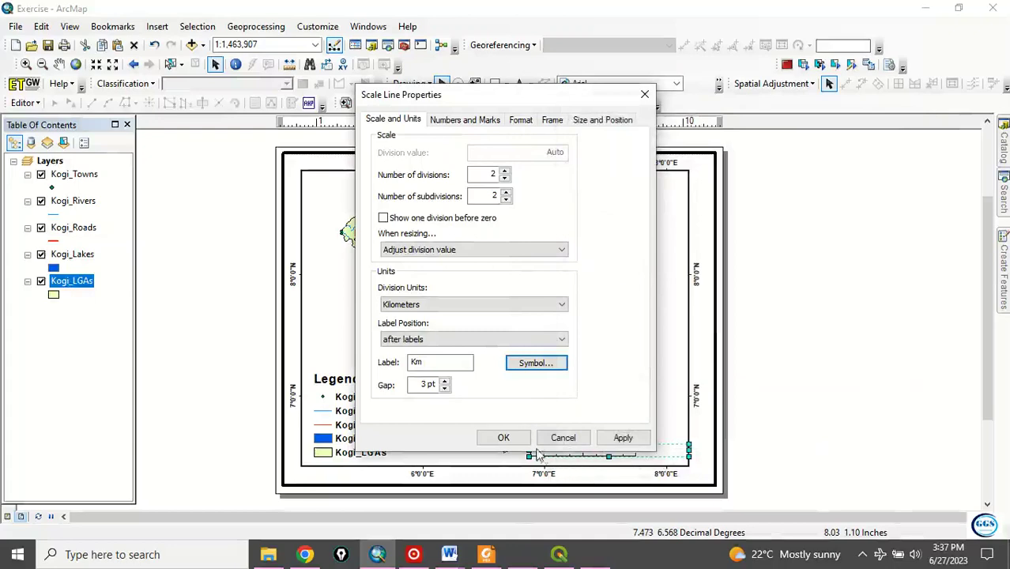
{"action": "left_click", "coordinate": [504, 438]}
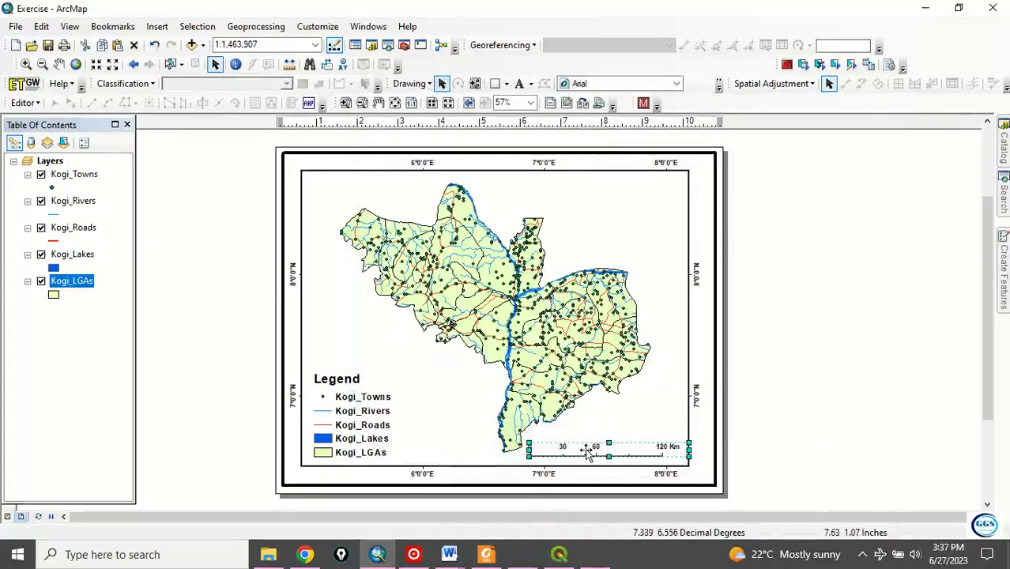
{"action": "left_click_drag", "start_coordinate": [587, 450], "coordinate": [585, 456]}
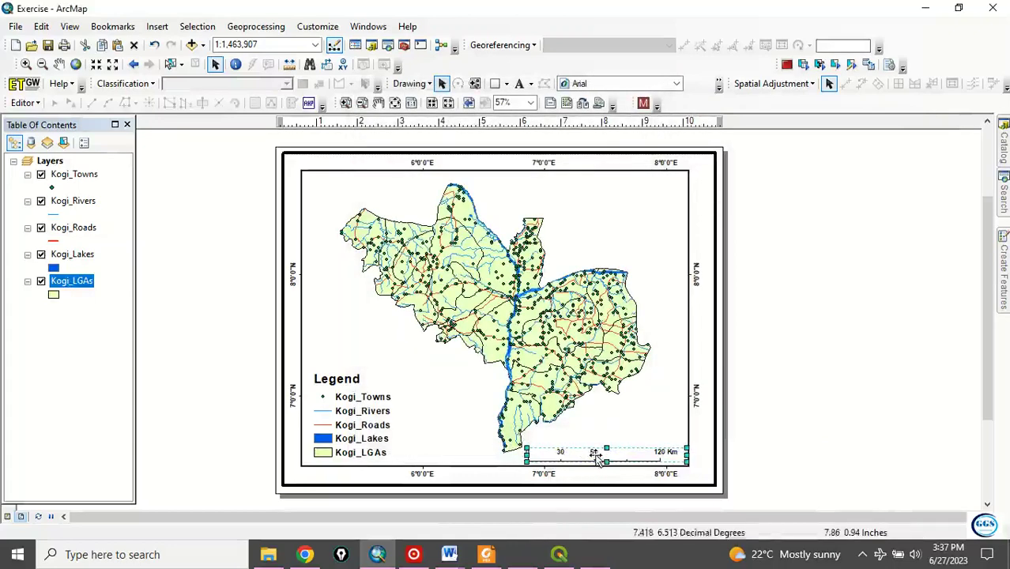
{"action": "left_click", "coordinate": [850, 417]}
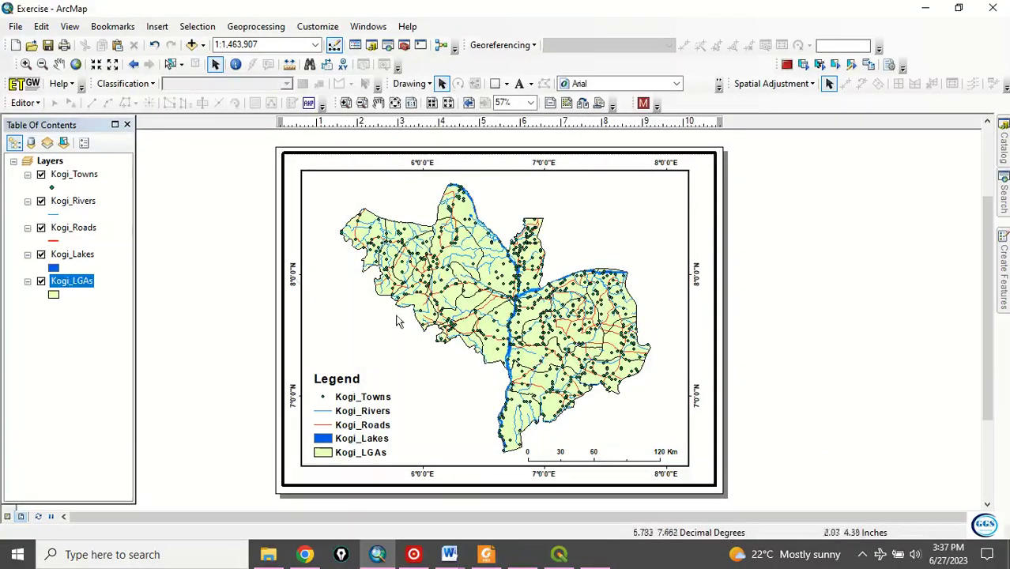
- Insert the ESRI North 3 north arrow and place it enlarged in the page's upper-right corner, between the map frame and outer border
{"action": "left_click", "coordinate": [156, 29]}
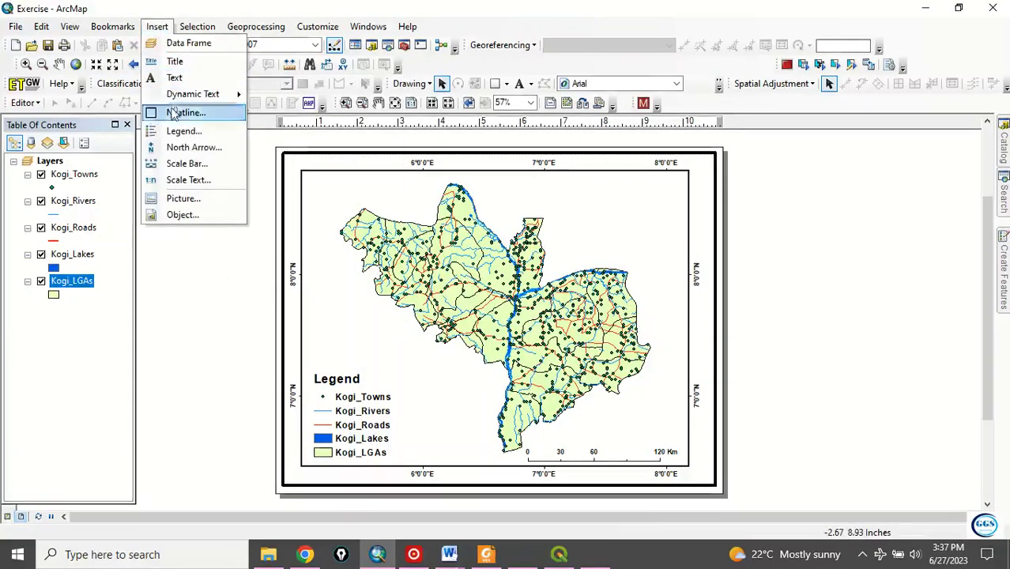
{"action": "left_click", "coordinate": [185, 149]}
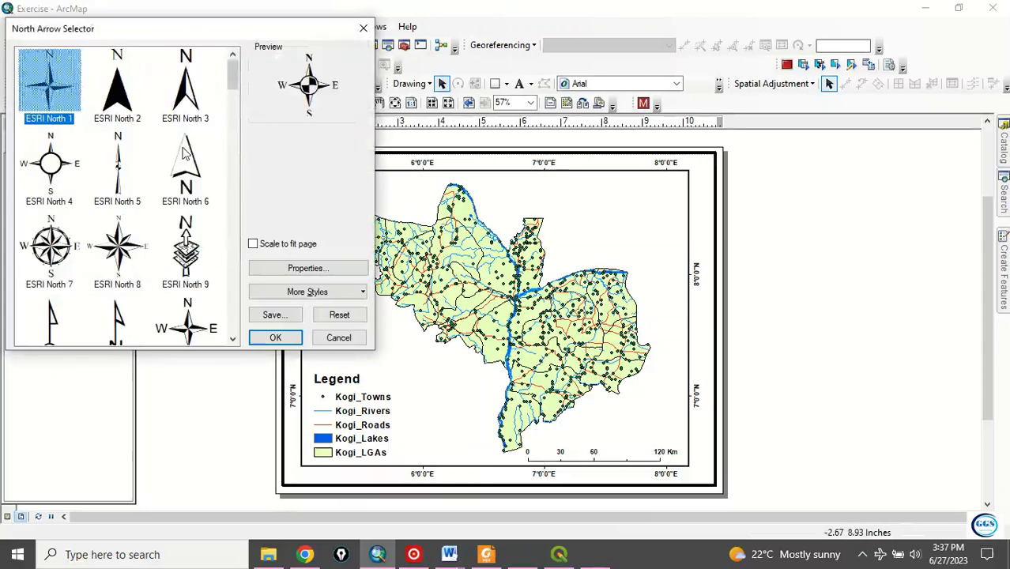
{"action": "left_click", "coordinate": [188, 87]}
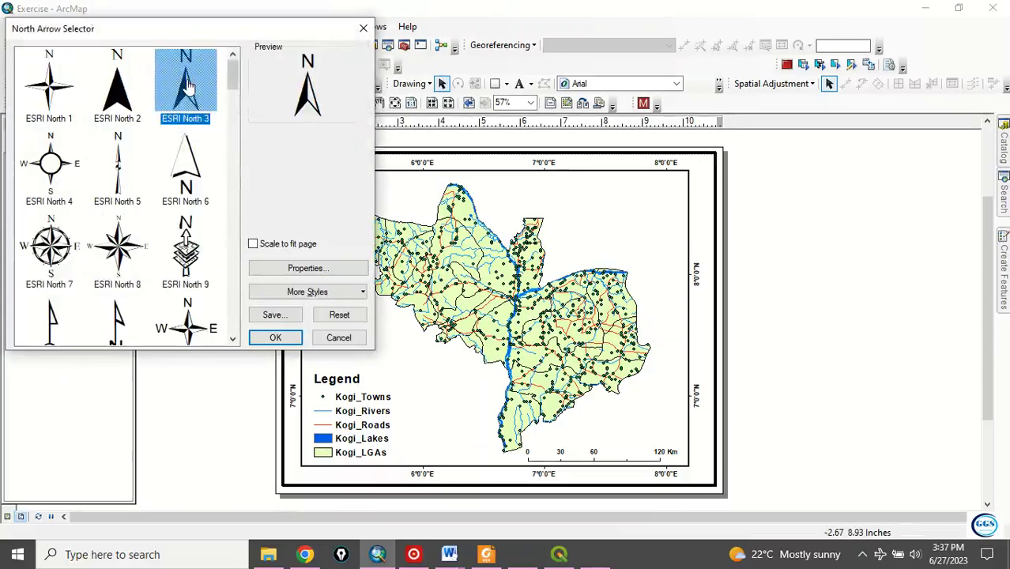
{"action": "left_click", "coordinate": [280, 340]}
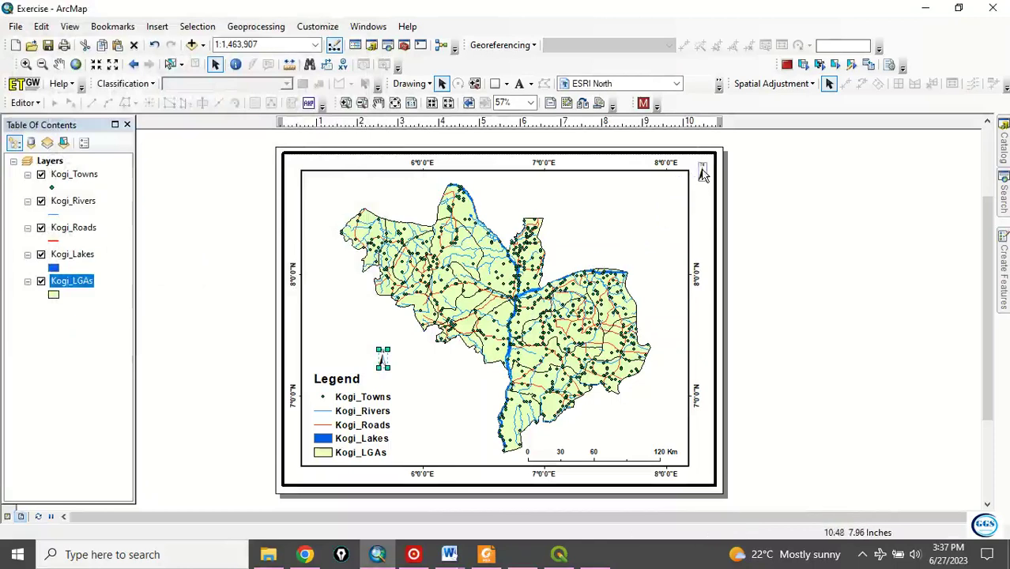
{"action": "mouse_move", "coordinate": [693, 180]}
{"action": "left_mouse_down"}
{"action": "mouse_move", "coordinate": [673, 201]}
{"action": "mouse_move", "coordinate": [703, 169]}
{"action": "left_mouse_up"}
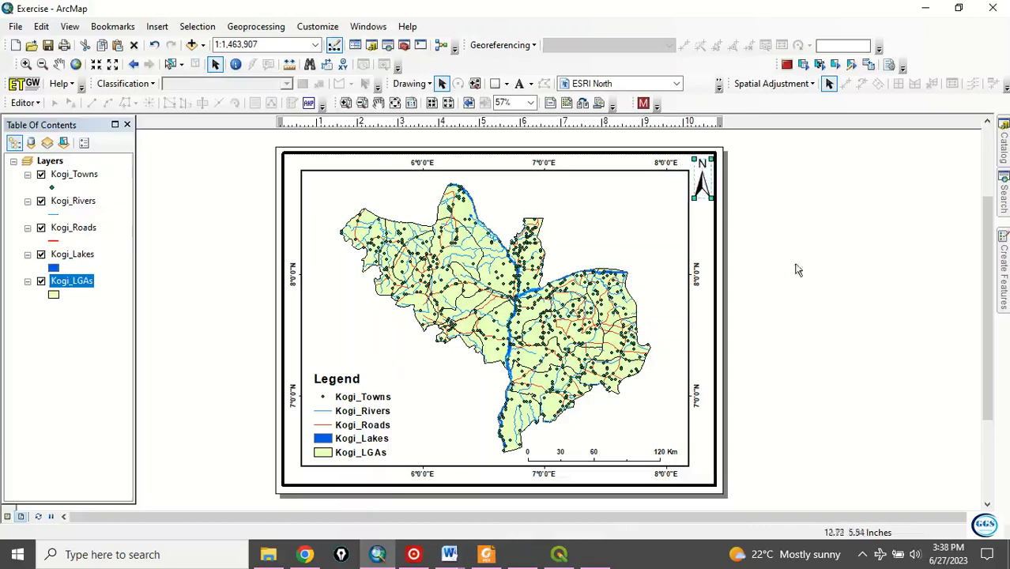
{"action": "left_click", "coordinate": [508, 514]}
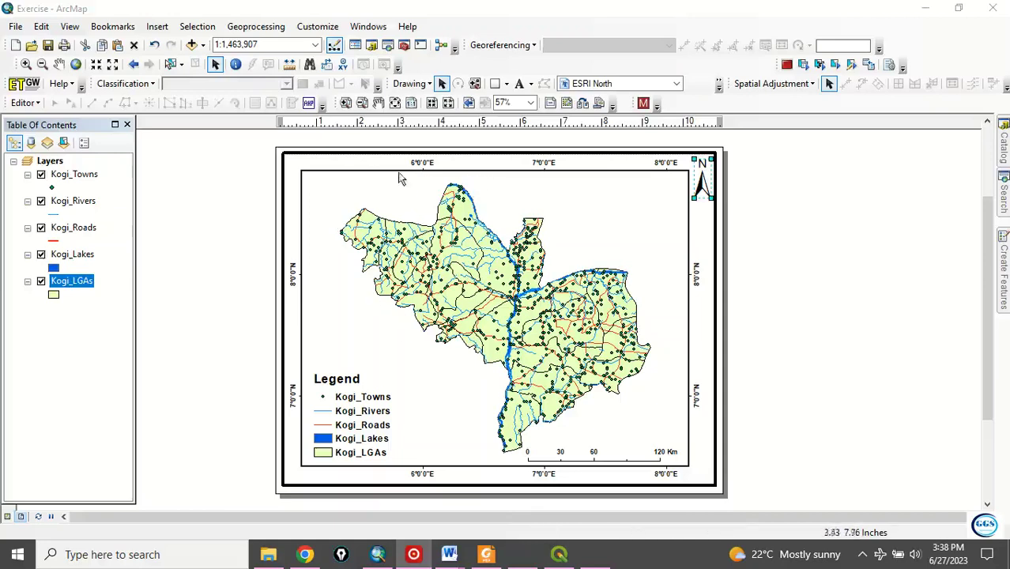
- Insert the title "Map of Kogi State" into the layout
{"action": "left_click", "coordinate": [157, 27]}
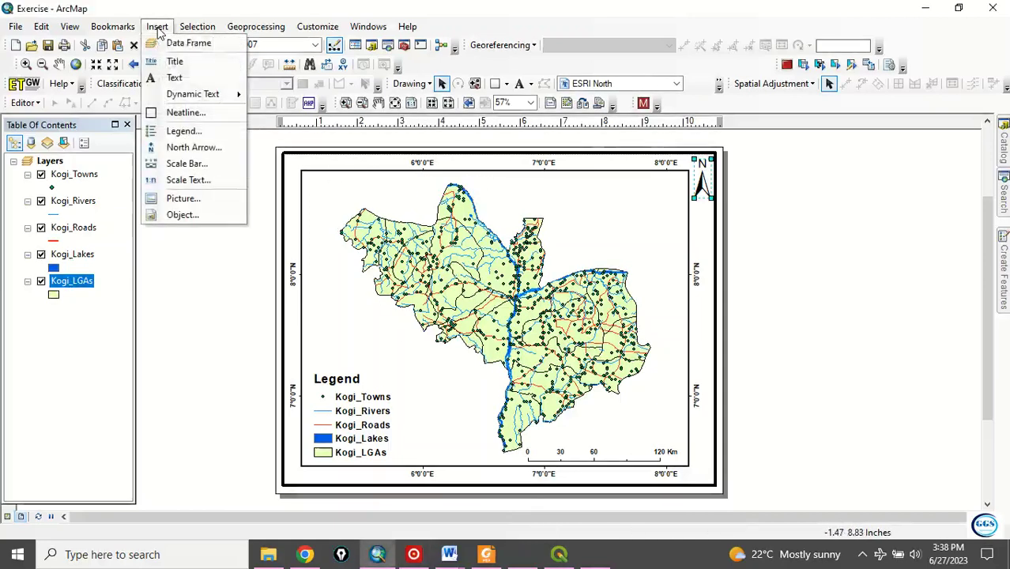
{"action": "left_click", "coordinate": [178, 62]}
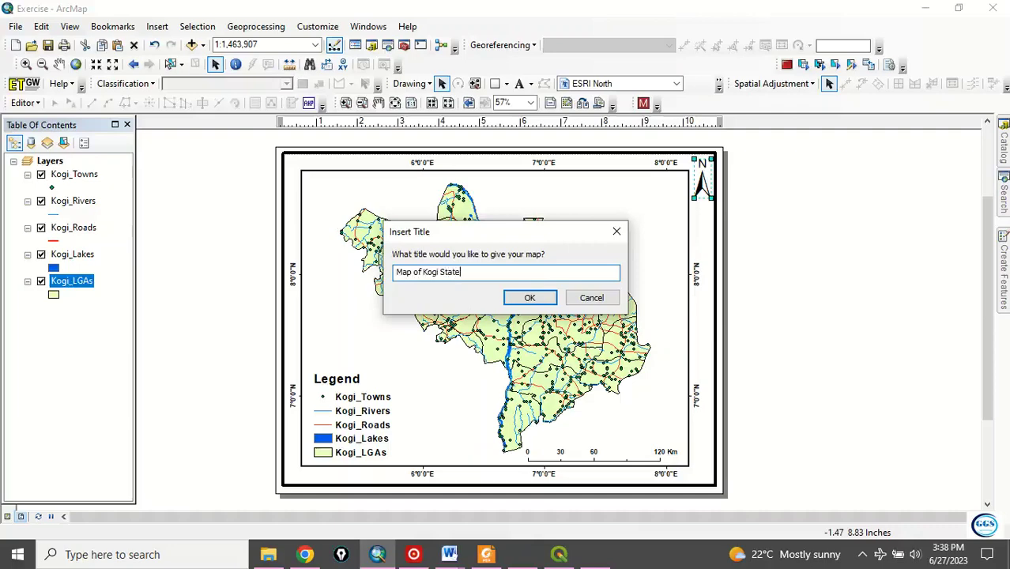
{"action": "left_click", "coordinate": [528, 297]}
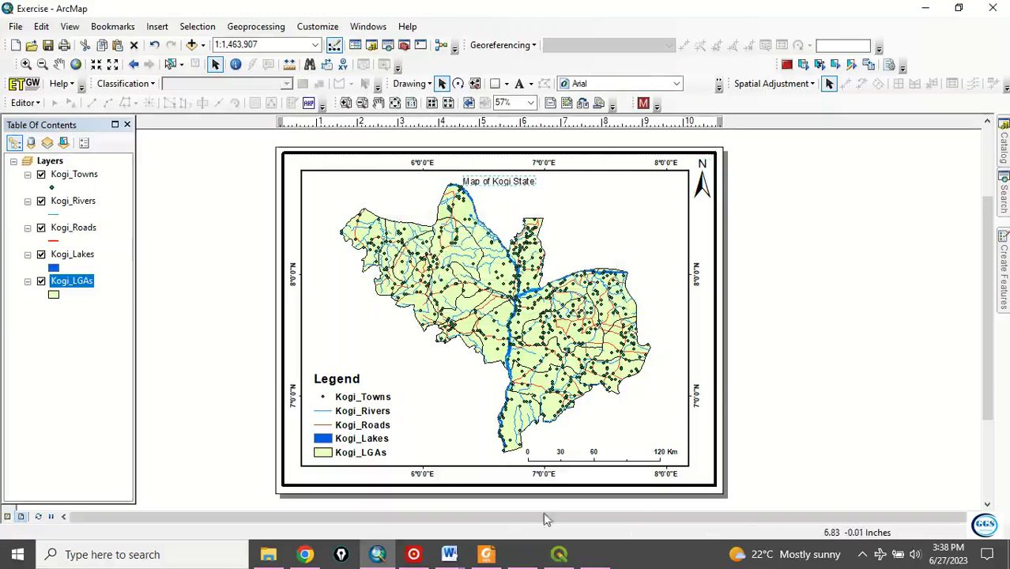
- Format the map title as size 28 in blue and move it right, clear of the state's northern tip
{"action": "right_click", "coordinate": [514, 187]}
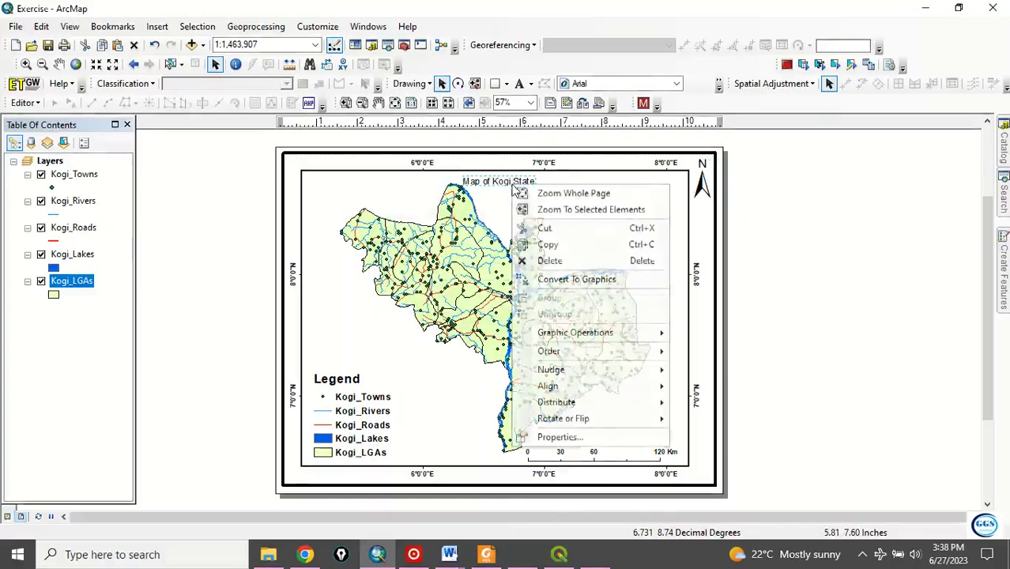
{"action": "left_click", "coordinate": [561, 437]}
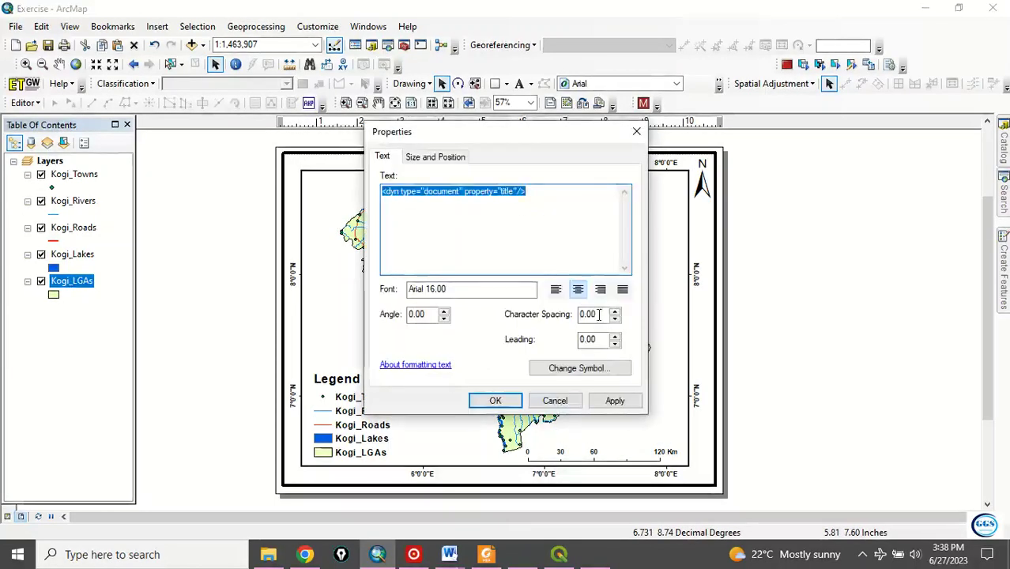
{"action": "left_click", "coordinate": [593, 370]}
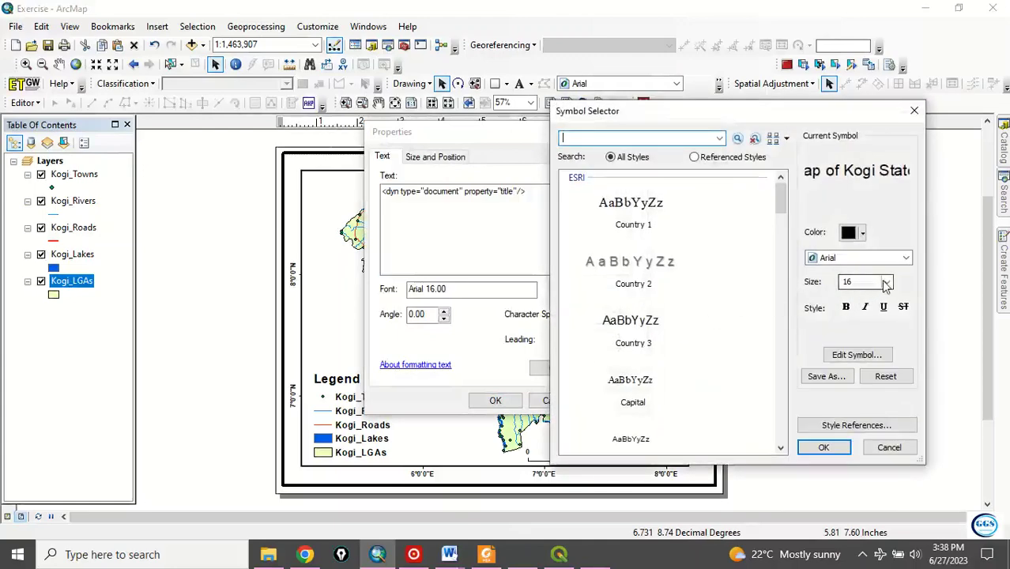
{"action": "left_click", "coordinate": [886, 283]}
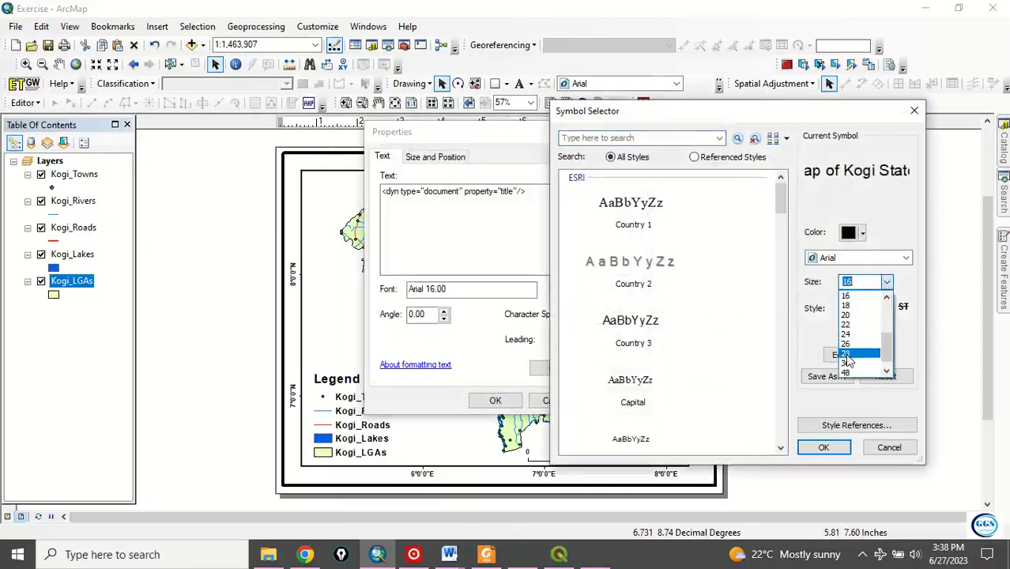
{"action": "left_click", "coordinate": [846, 354]}
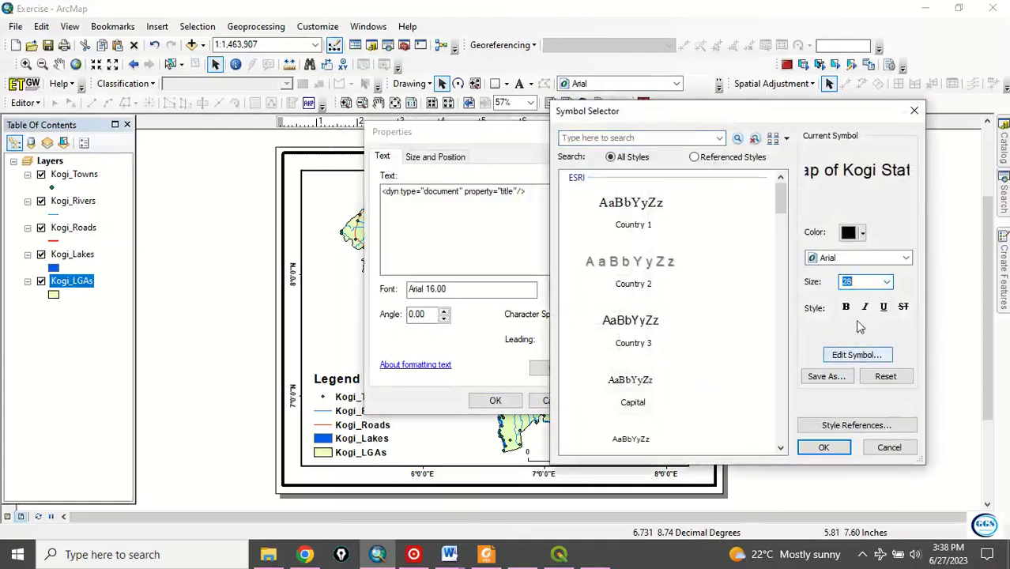
{"action": "left_click", "coordinate": [863, 233]}
{"action": "left_click", "coordinate": [966, 315]}
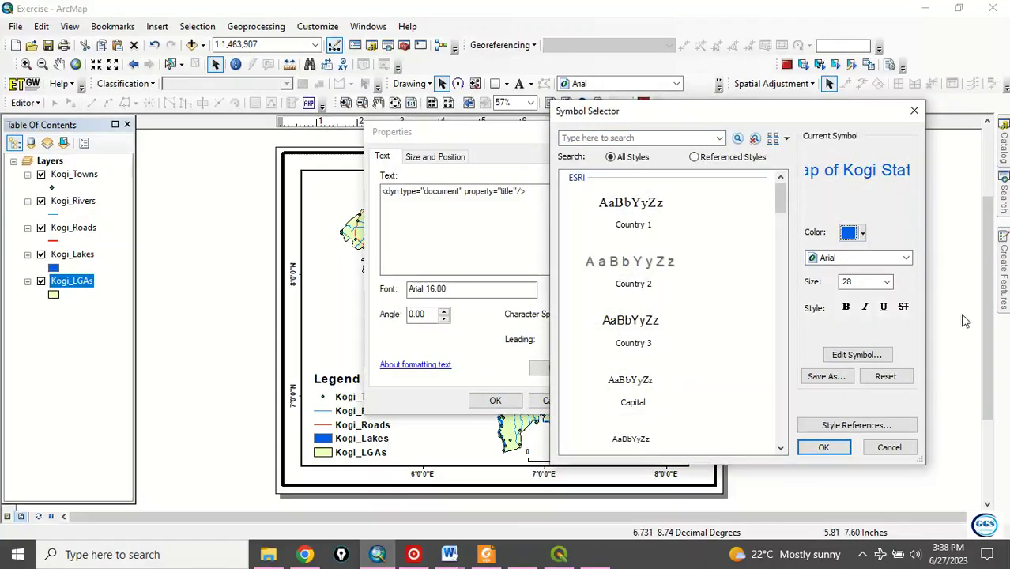
{"action": "left_click", "coordinate": [824, 447]}
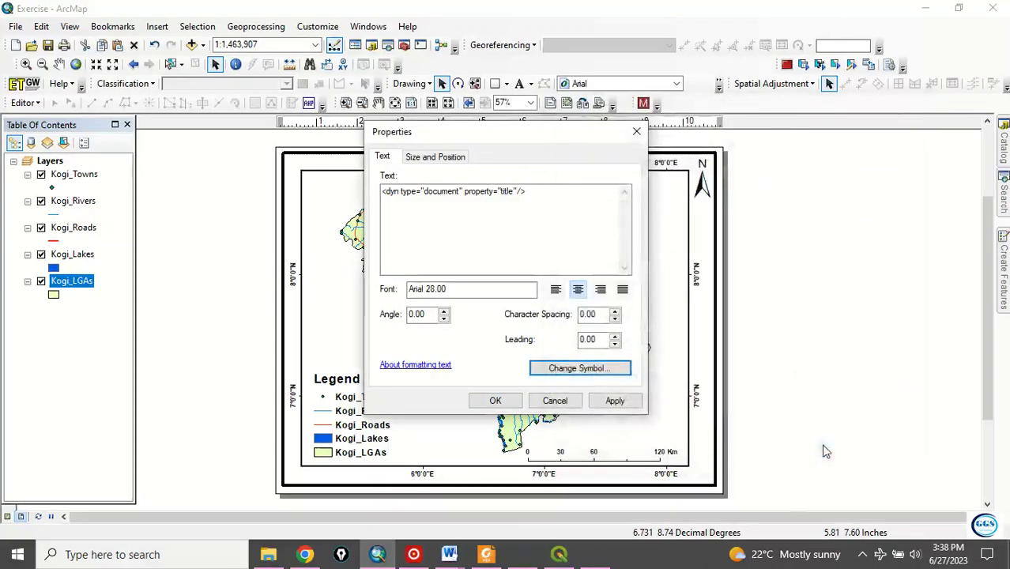
{"action": "left_click", "coordinate": [615, 401]}
{"action": "left_click_drag", "start_coordinate": [529, 138], "coordinate": [231, 152]}
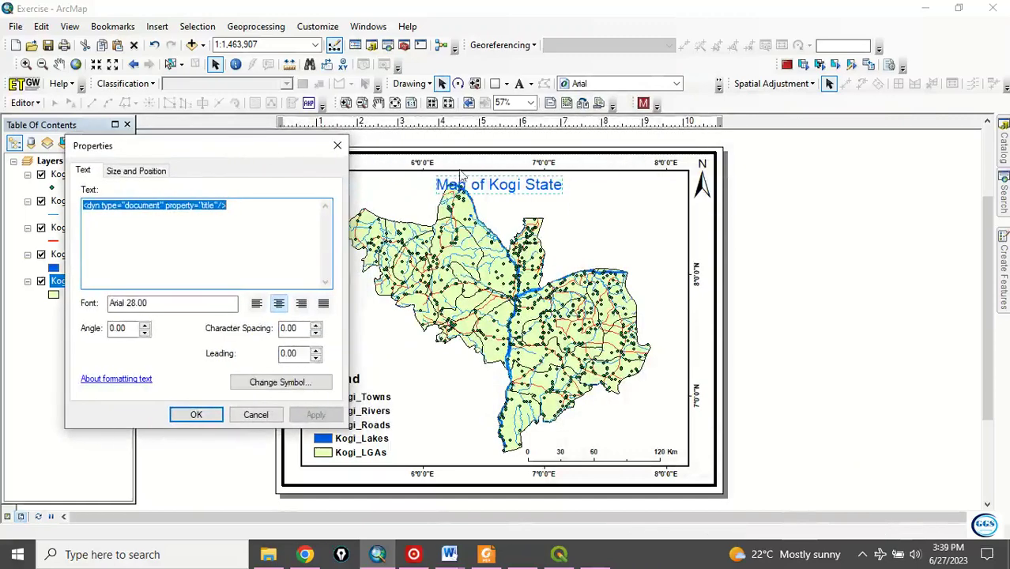
{"action": "left_click", "coordinate": [199, 419]}
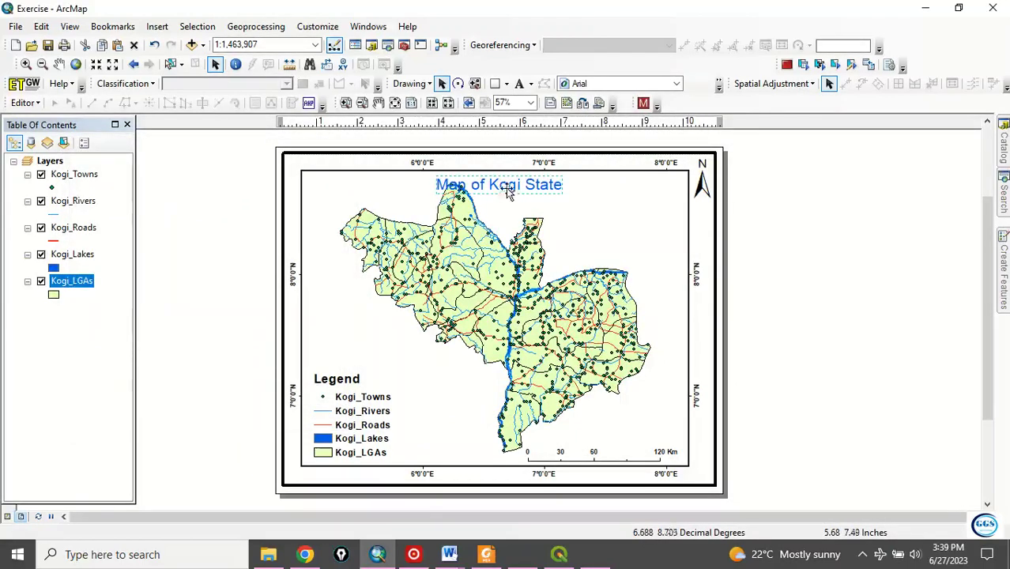
{"action": "left_click_drag", "start_coordinate": [508, 185], "coordinate": [546, 185]}
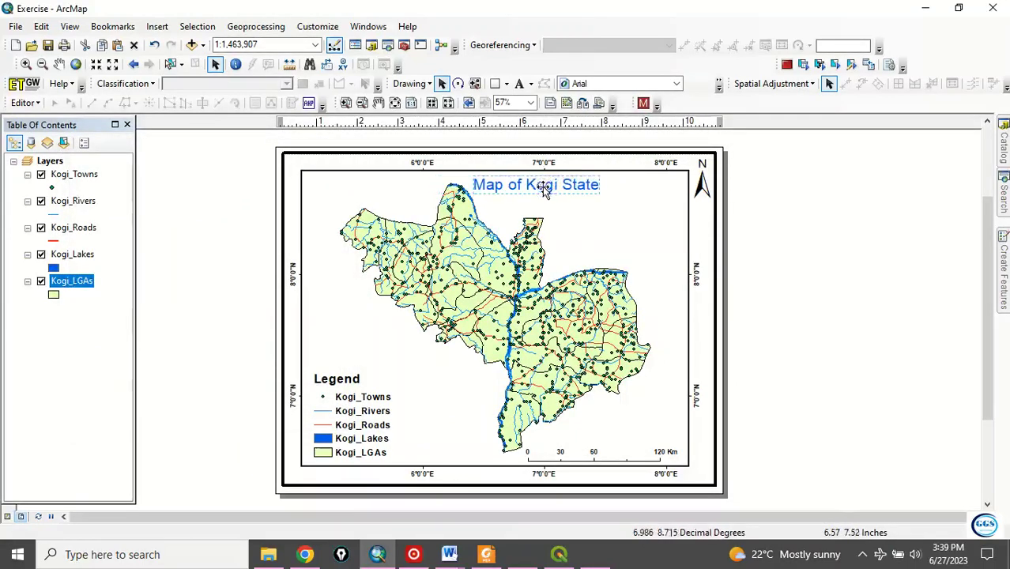
{"action": "left_click", "coordinate": [750, 250]}
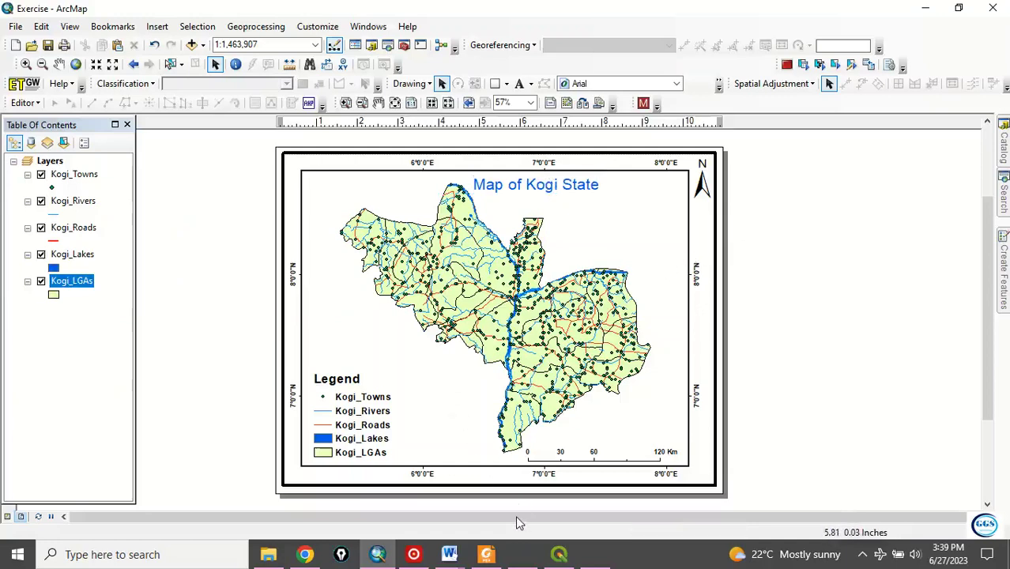
- Add a 1.5 Point border around the legend
{"action": "left_click", "coordinate": [348, 415]}
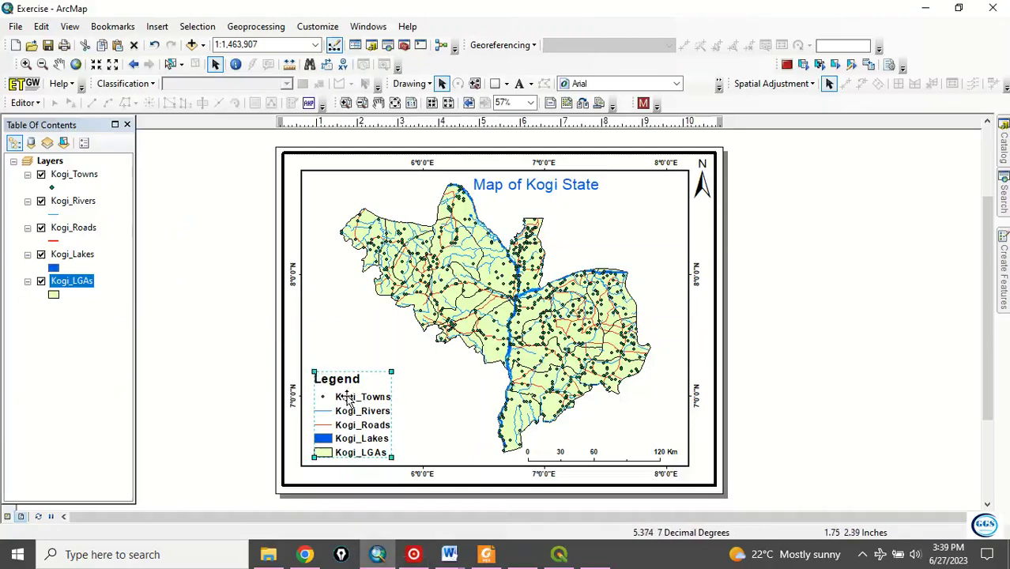
{"action": "right_click", "coordinate": [348, 399]}
{"action": "left_click", "coordinate": [384, 384]}
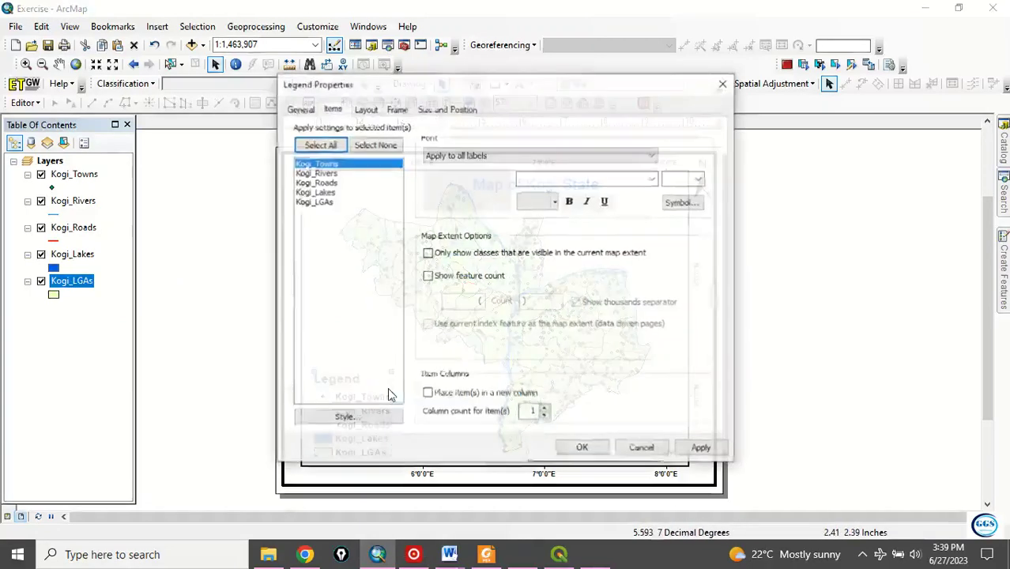
{"action": "left_click", "coordinate": [394, 110]}
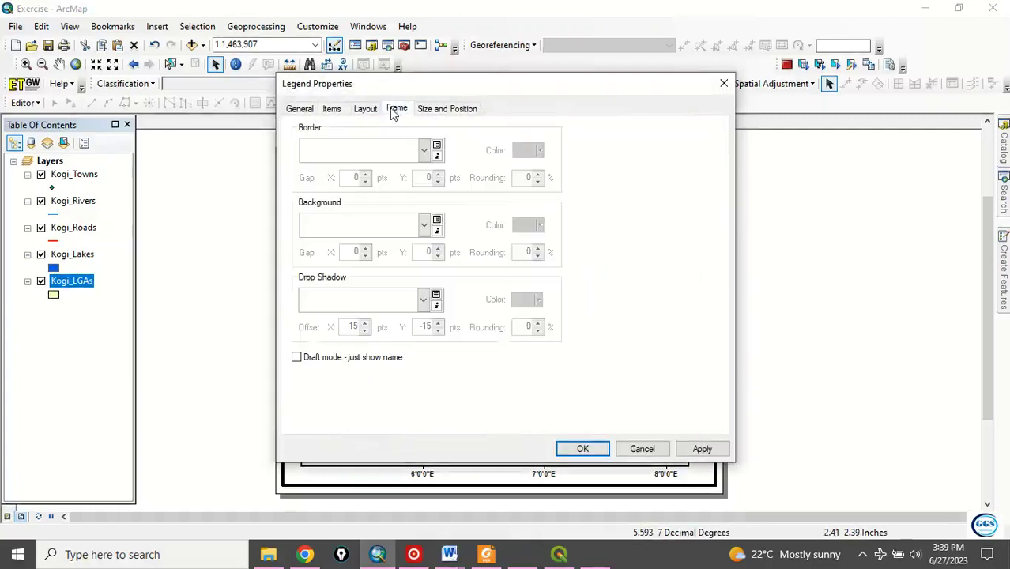
{"action": "left_click", "coordinate": [425, 151]}
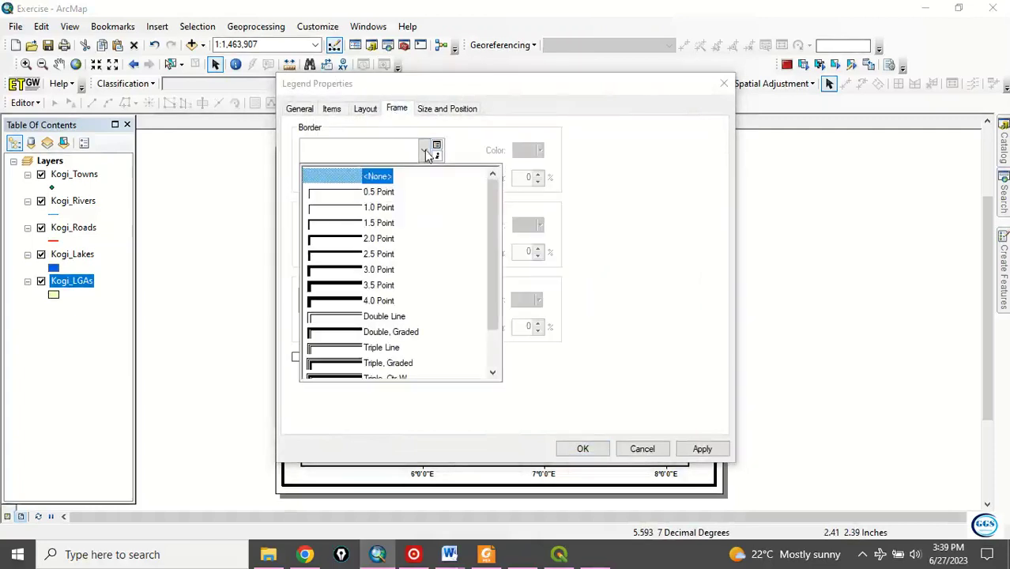
{"action": "left_click", "coordinate": [353, 225]}
{"action": "left_click", "coordinate": [576, 448]}
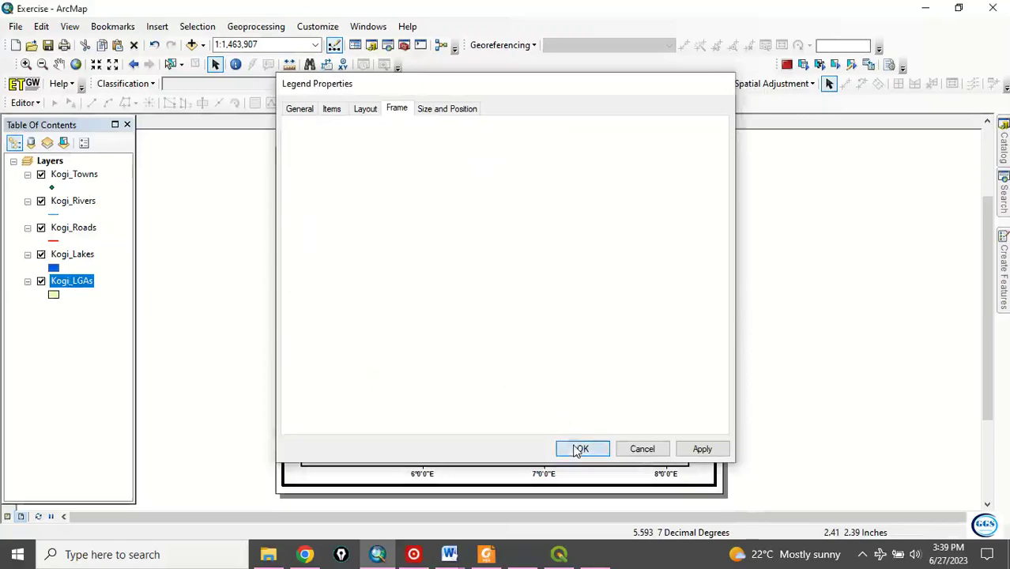
- Lower the top edge of the outer border slightly to leave more page margin above it
{"action": "left_click", "coordinate": [229, 391]}
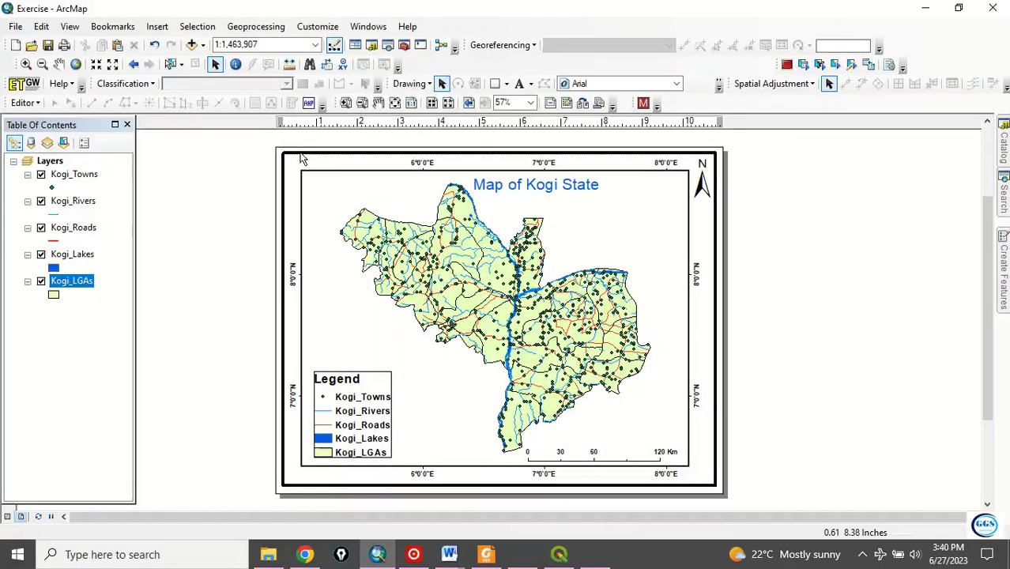
{"action": "left_click", "coordinate": [345, 158]}
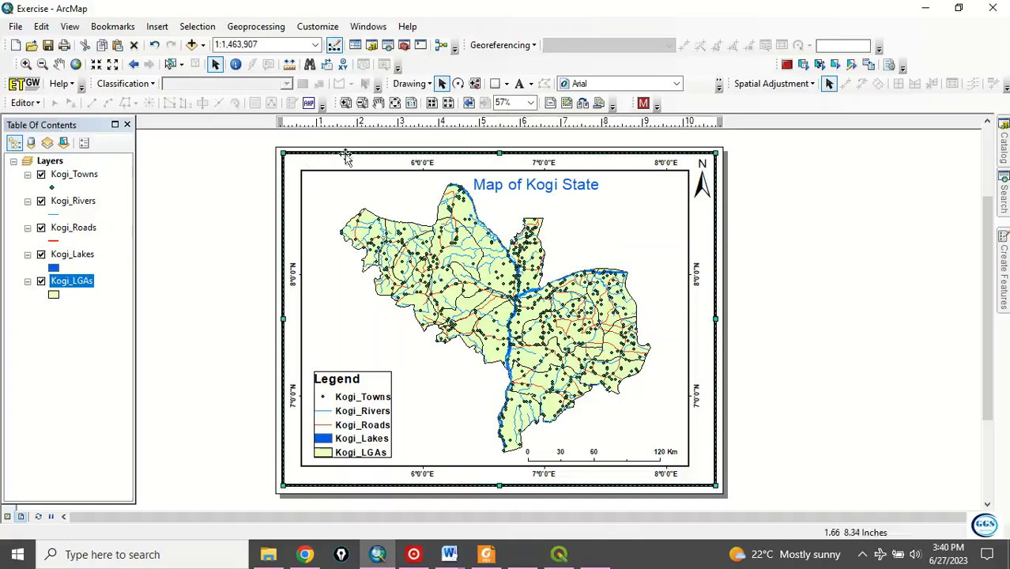
{"action": "left_click_drag", "start_coordinate": [499, 152], "coordinate": [499, 156]}
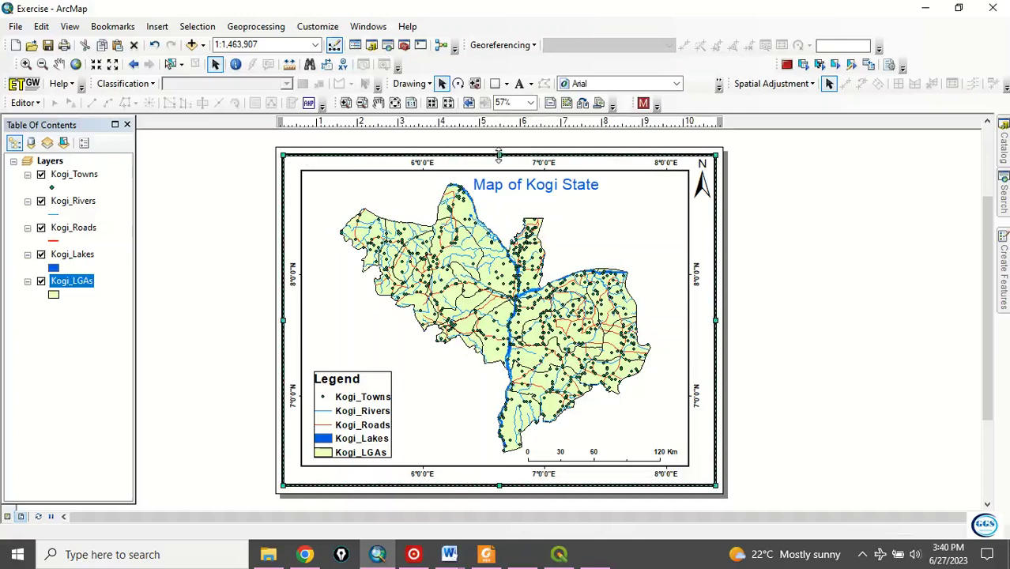
{"action": "left_click", "coordinate": [777, 228]}
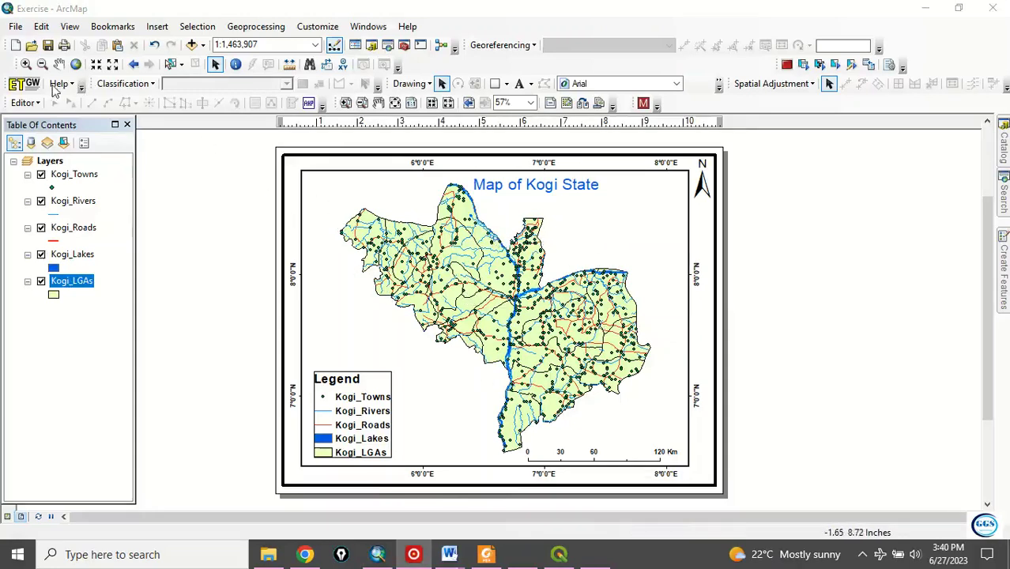
- Start exporting the map layout and choose the EXERCISE folder on the Desktop as the destination
{"action": "left_click", "coordinate": [15, 27]}
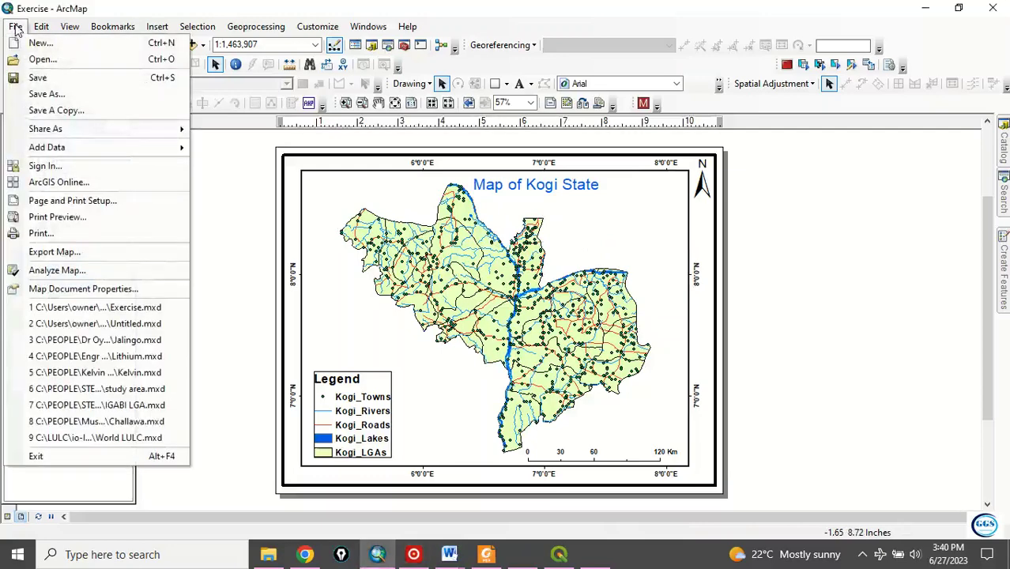
{"action": "left_click", "coordinate": [51, 253]}
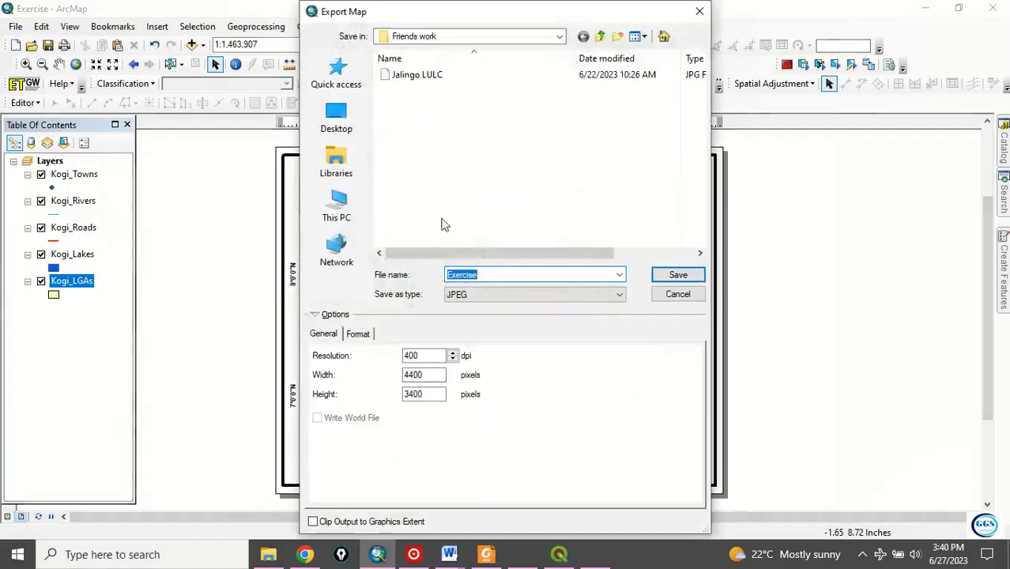
{"action": "left_click", "coordinate": [337, 131]}
{"action": "scroll", "coordinate": [454, 181], "scroll_direction": "down", "scroll_amount": 3}
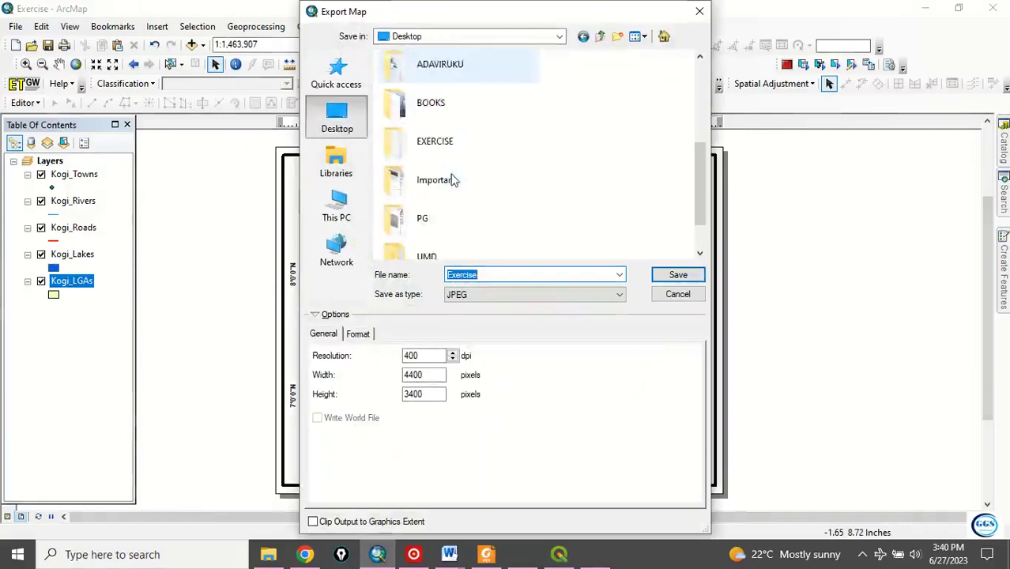
{"action": "scroll", "coordinate": [455, 181], "scroll_direction": "down", "scroll_amount": 2}
{"action": "double_click", "coordinate": [431, 88]}
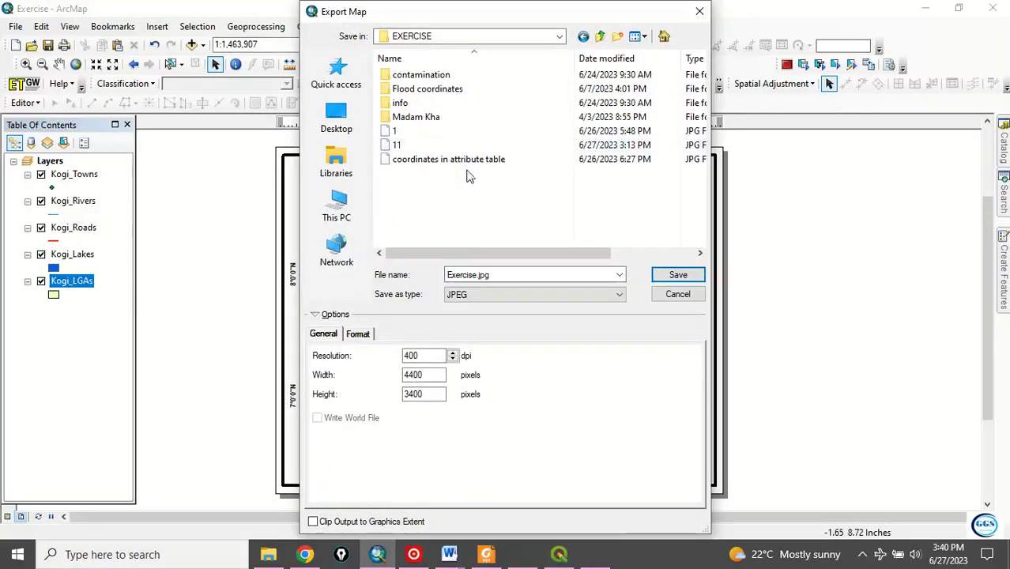
- Name the export "Kogi map", choose JPEG as its format and save it
{"action": "double_click", "coordinate": [476, 274]}
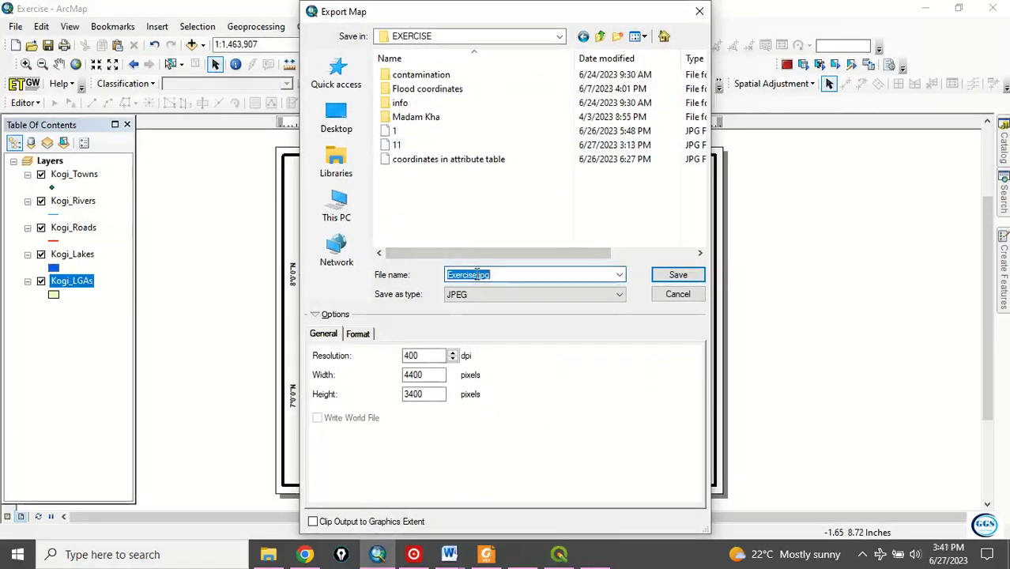
{"action": "type", "text": "K"}
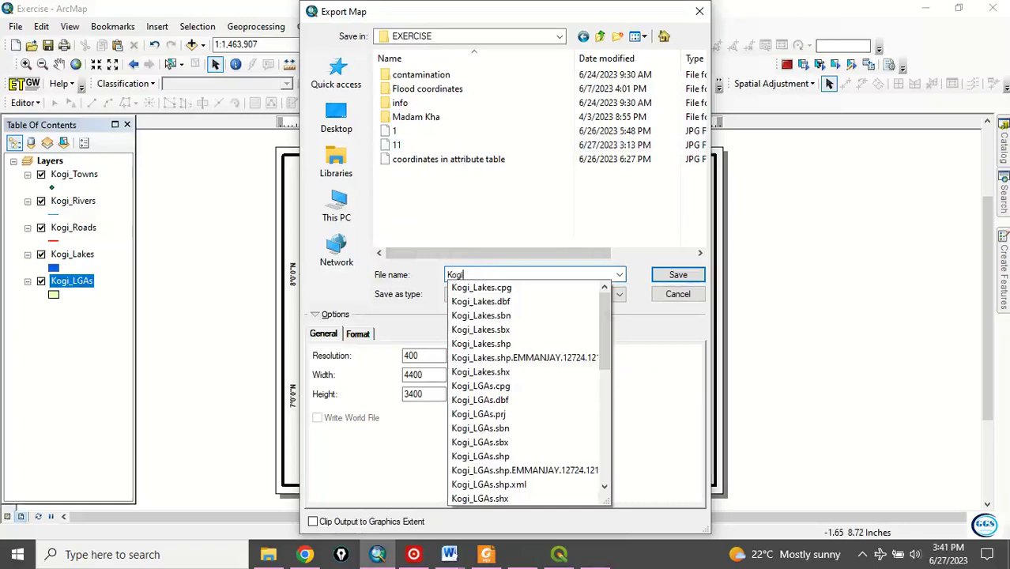
{"action": "type", "text": "ogi"}
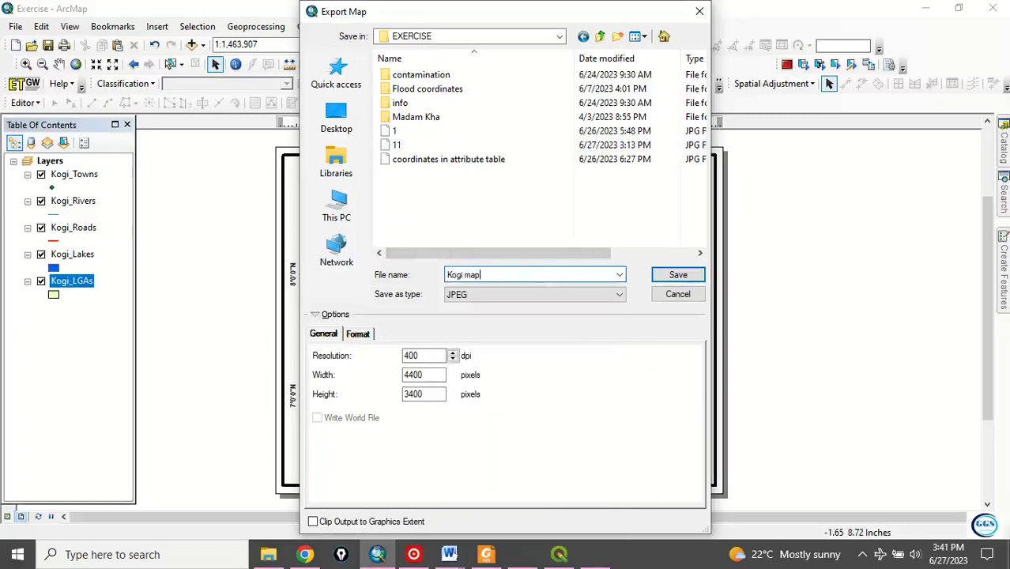
{"action": "left_click", "coordinate": [621, 297]}
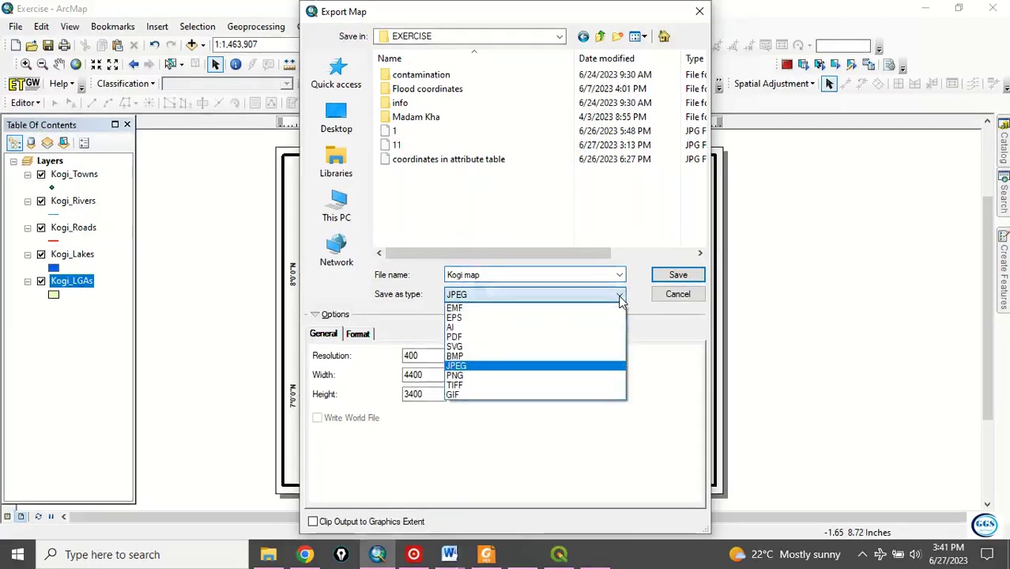
{"action": "left_click", "coordinate": [465, 368]}
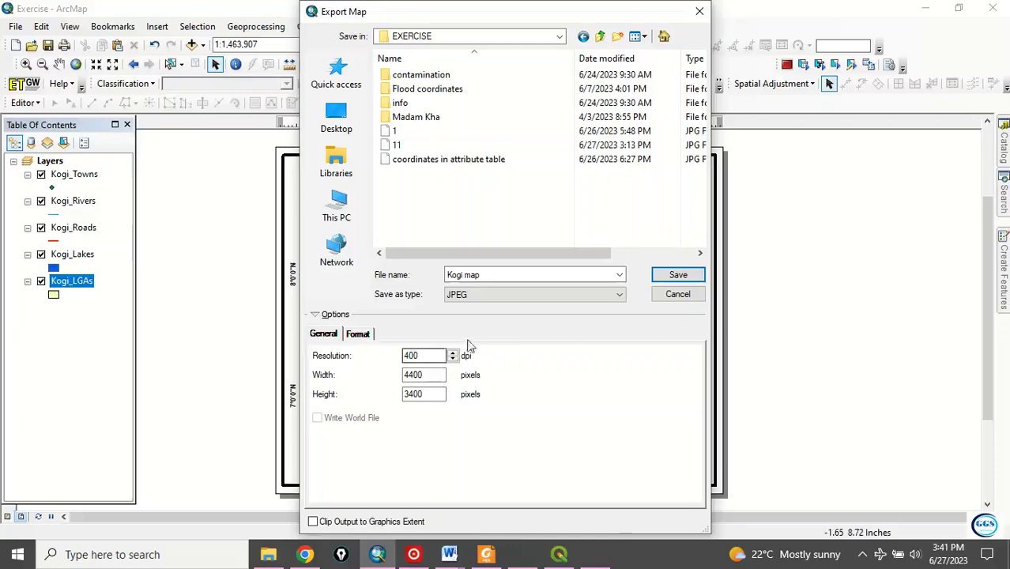
{"action": "left_click", "coordinate": [671, 281]}
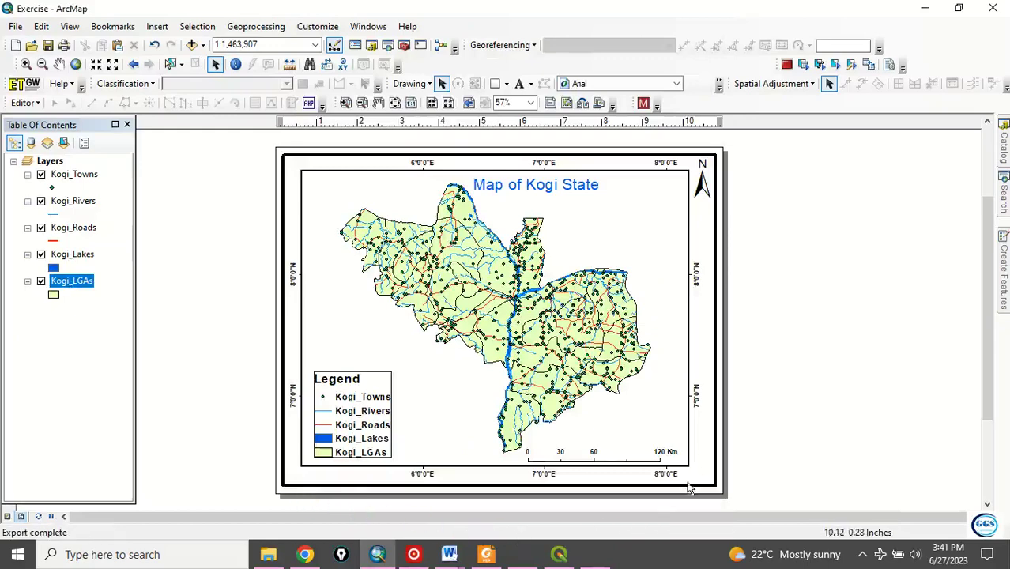
- Switch to File Explorer and open the exported Kogi map image from the EXERCISE folder on the Desktop
{"action": "left_click", "coordinate": [268, 554]}
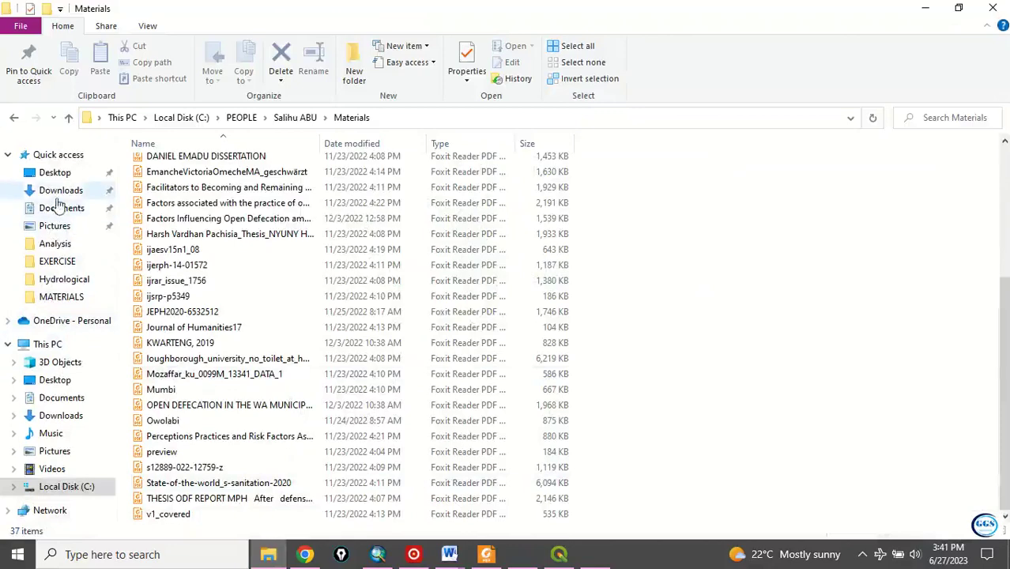
{"action": "left_click", "coordinate": [56, 173]}
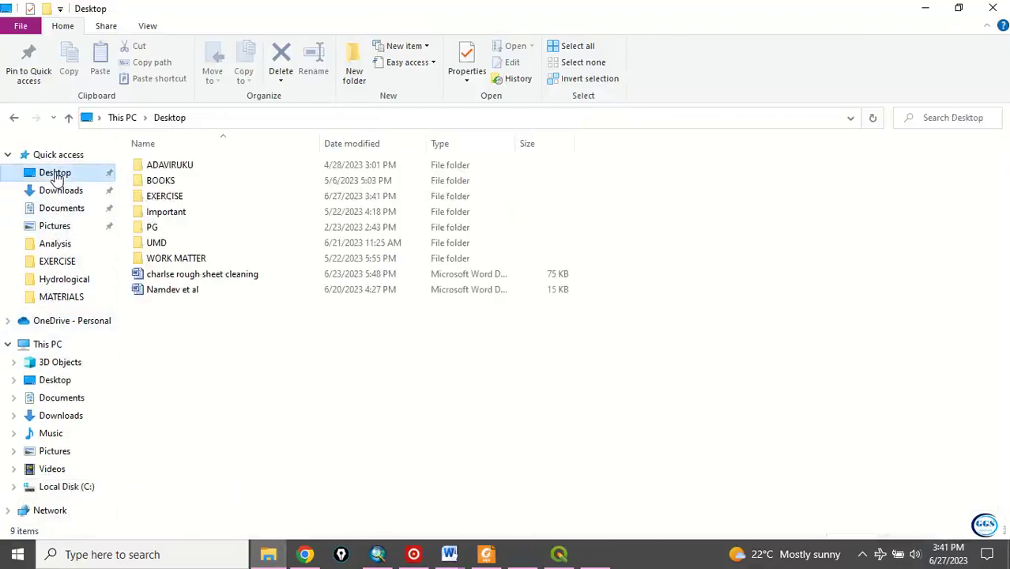
{"action": "double_click", "coordinate": [164, 197]}
{"action": "scroll", "coordinate": [229, 387], "scroll_direction": "down", "scroll_amount": 9}
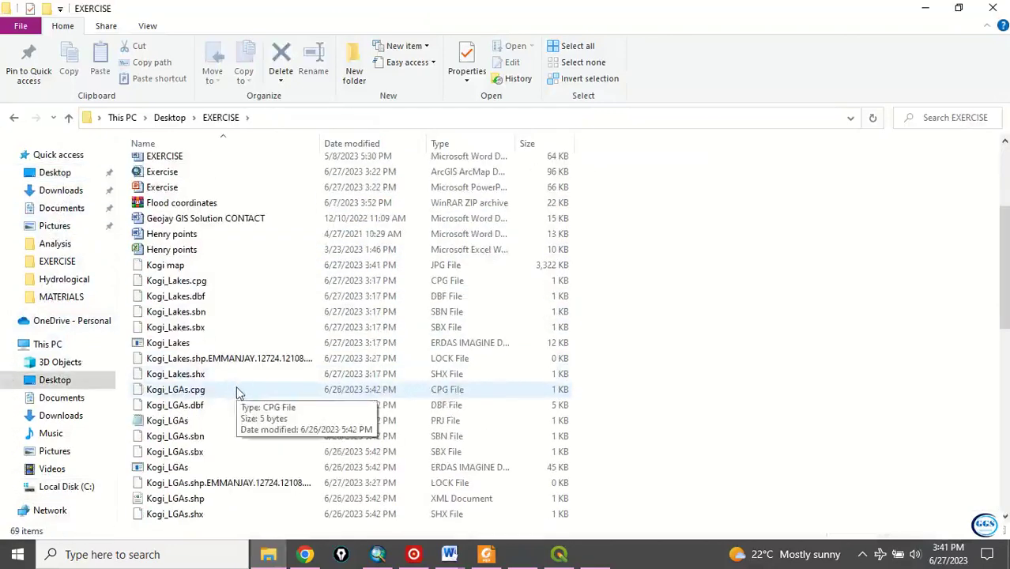
{"action": "scroll", "coordinate": [224, 403], "scroll_direction": "down", "scroll_amount": 3}
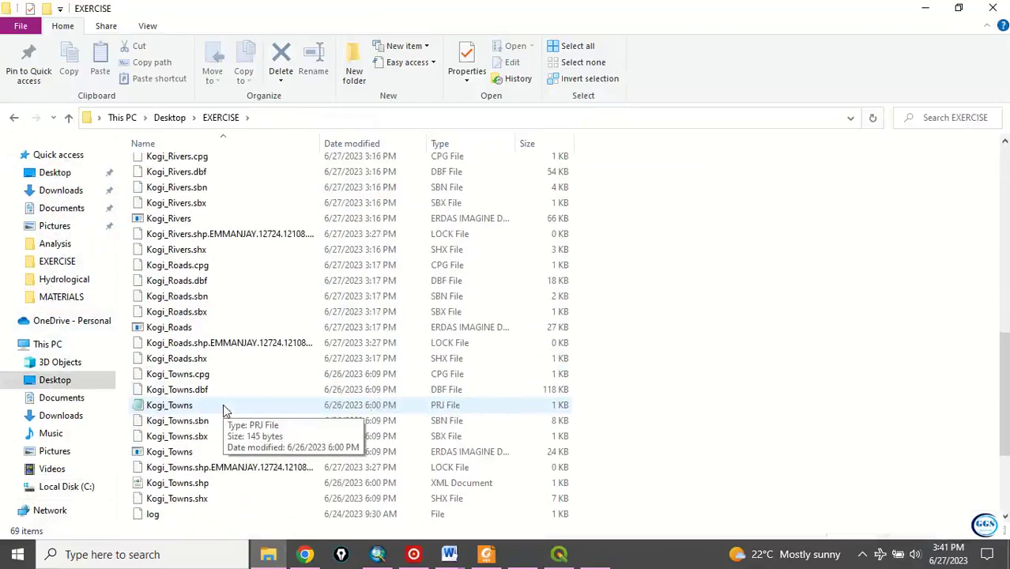
{"action": "scroll", "coordinate": [203, 422], "scroll_direction": "down", "scroll_amount": 1}
{"action": "scroll", "coordinate": [178, 320], "scroll_direction": "up", "scroll_amount": 4}
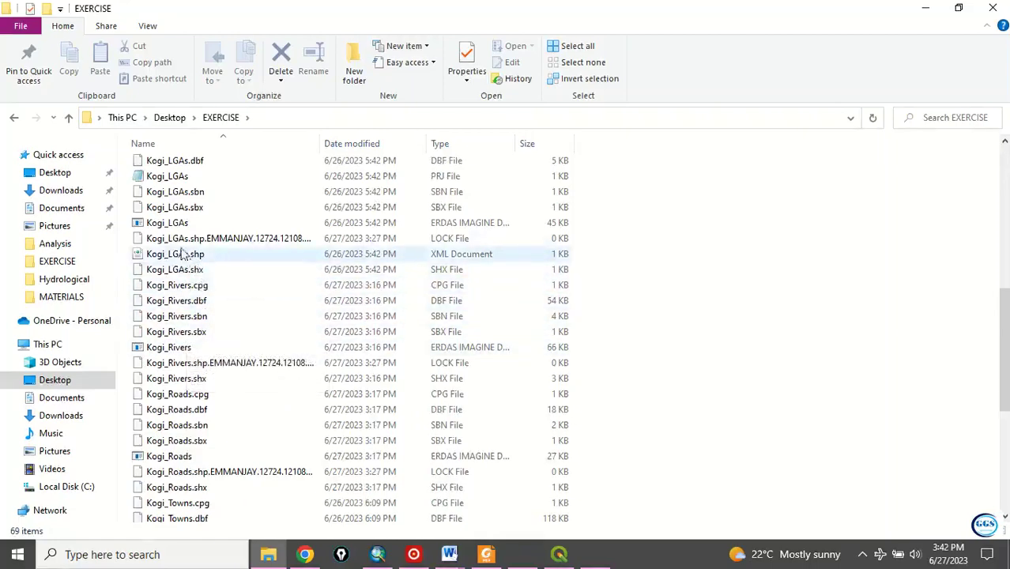
{"action": "scroll", "coordinate": [170, 249], "scroll_direction": "up", "scroll_amount": 1}
{"action": "scroll", "coordinate": [178, 253], "scroll_direction": "down", "scroll_amount": 7}
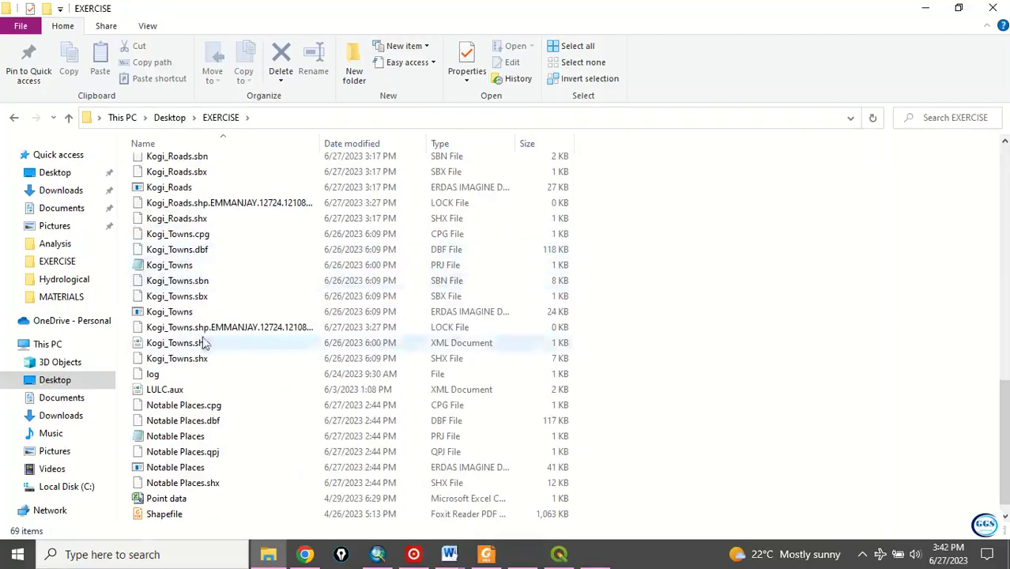
{"action": "scroll", "coordinate": [187, 376], "scroll_direction": "up", "scroll_amount": 11}
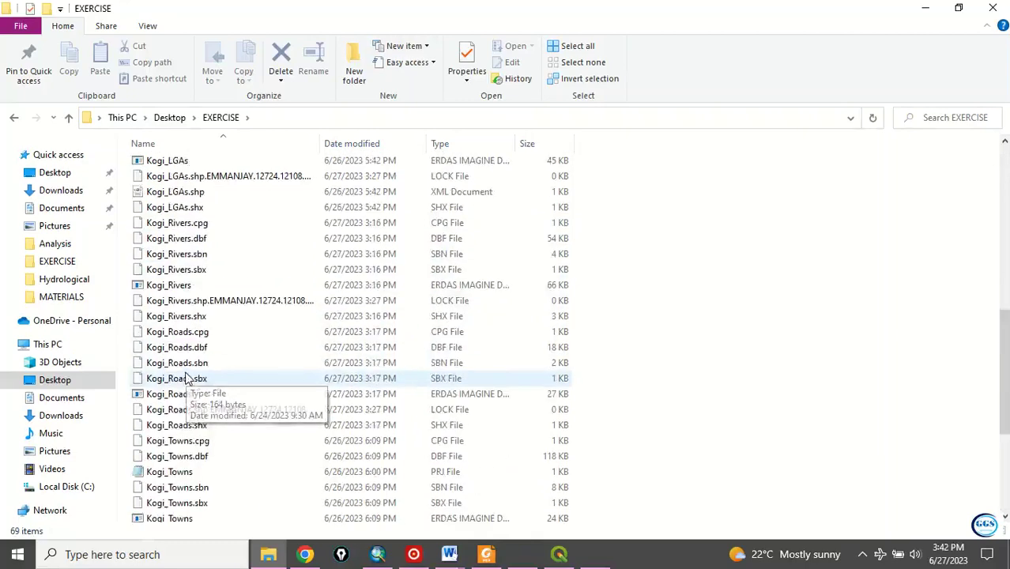
{"action": "left_click", "coordinate": [178, 238]}
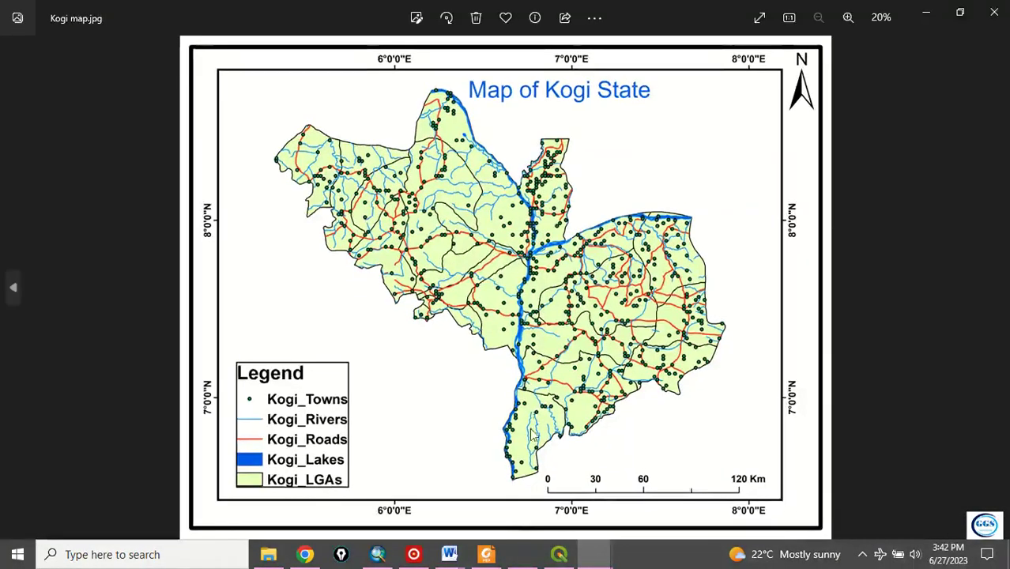
- Examine the exported map image close up around the title and the central rivers, roads and towns, and as a whole
{"action": "scroll", "coordinate": [517, 346], "scroll_direction": "up", "scroll_amount": 1}
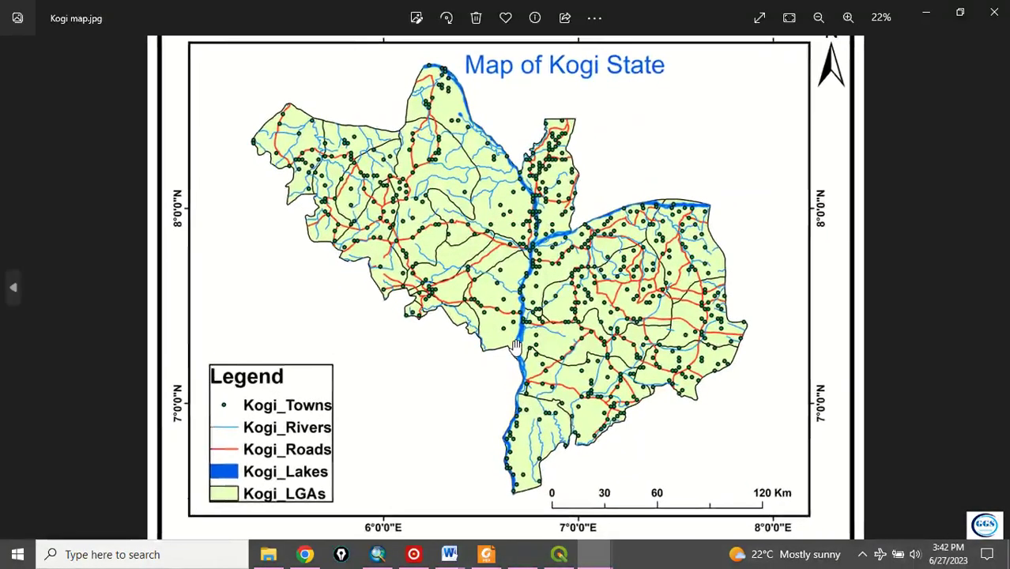
{"action": "scroll", "coordinate": [517, 347], "scroll_direction": "down", "scroll_amount": 1}
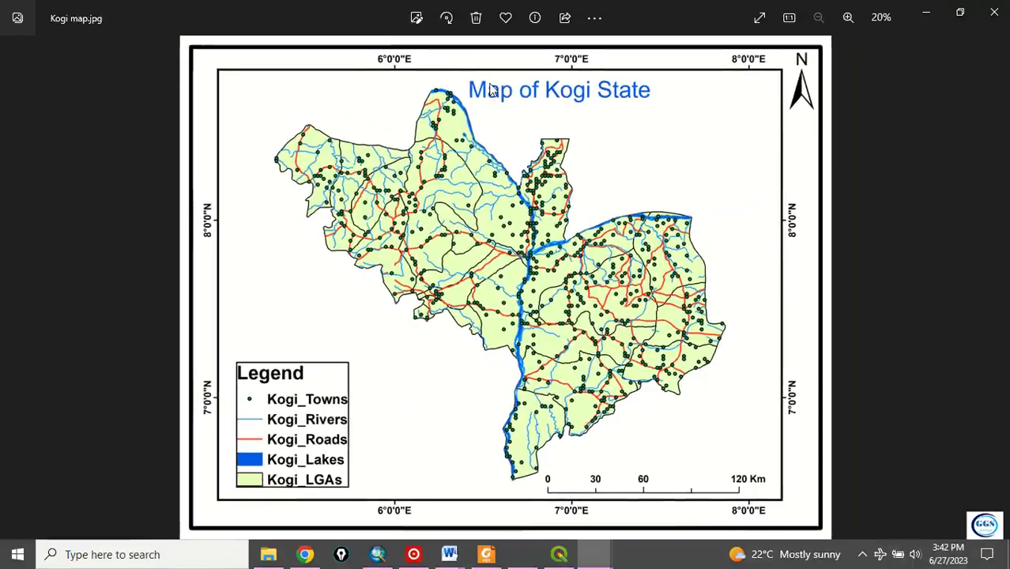
{"action": "scroll", "coordinate": [490, 90], "scroll_direction": "up", "scroll_amount": 5}
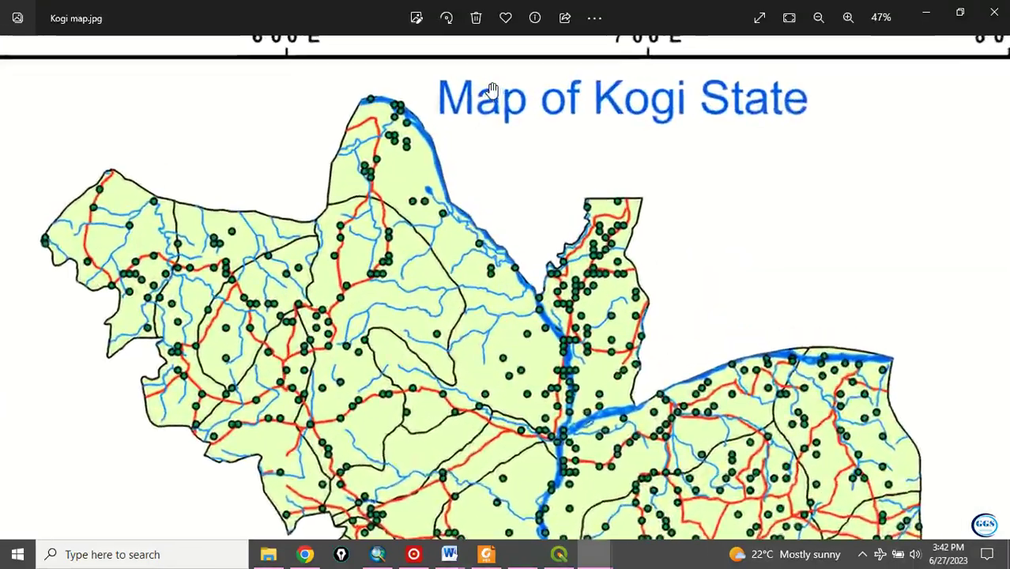
{"action": "scroll", "coordinate": [491, 90], "scroll_direction": "up", "scroll_amount": 3}
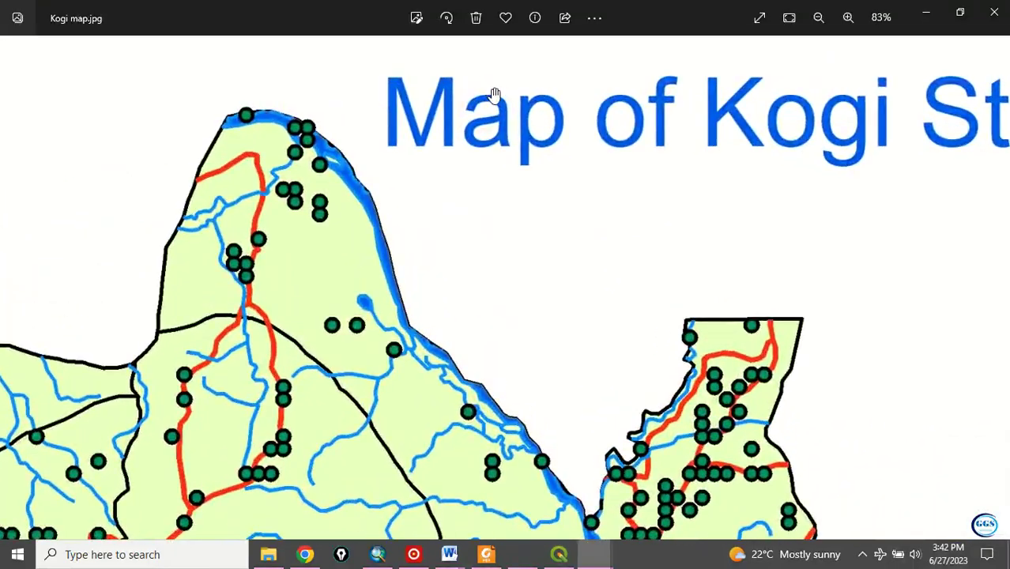
{"action": "scroll", "coordinate": [494, 96], "scroll_direction": "down", "scroll_amount": 8}
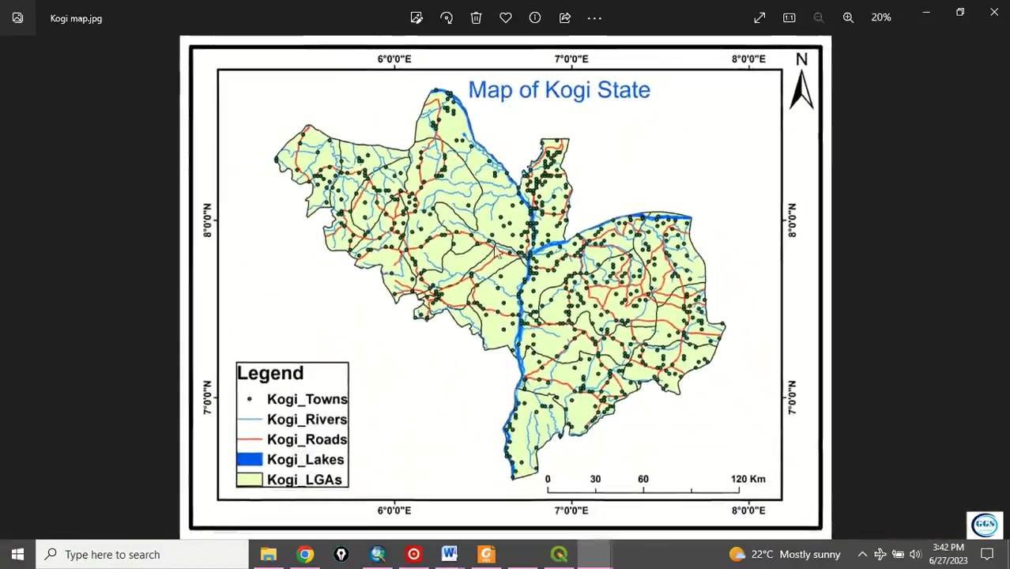
{"action": "scroll", "coordinate": [509, 247], "scroll_direction": "up", "scroll_amount": 6}
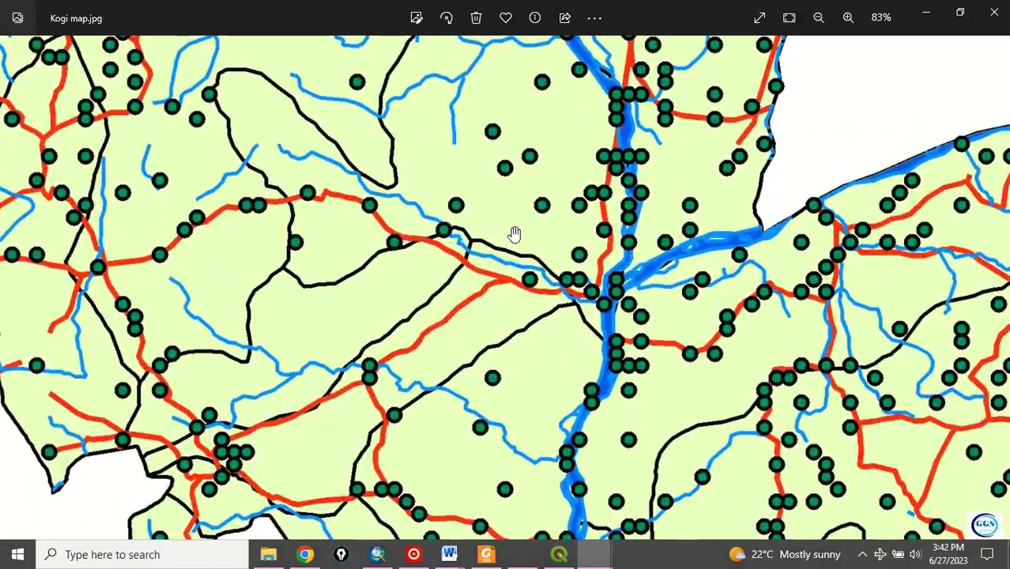
{"action": "scroll", "coordinate": [510, 241], "scroll_direction": "down", "scroll_amount": 6}
{"action": "scroll", "coordinate": [512, 234], "scroll_direction": "down", "scroll_amount": 1}
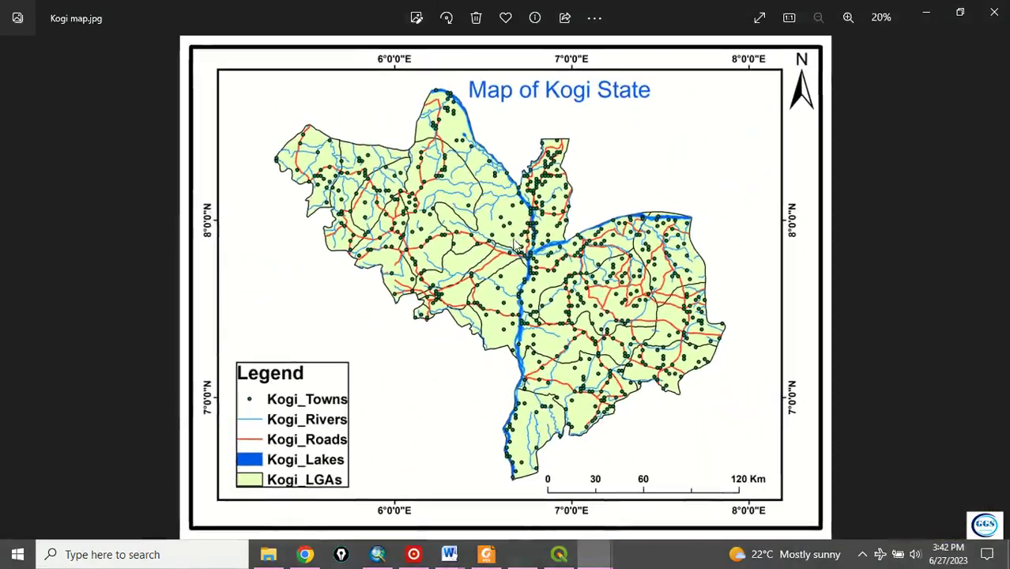